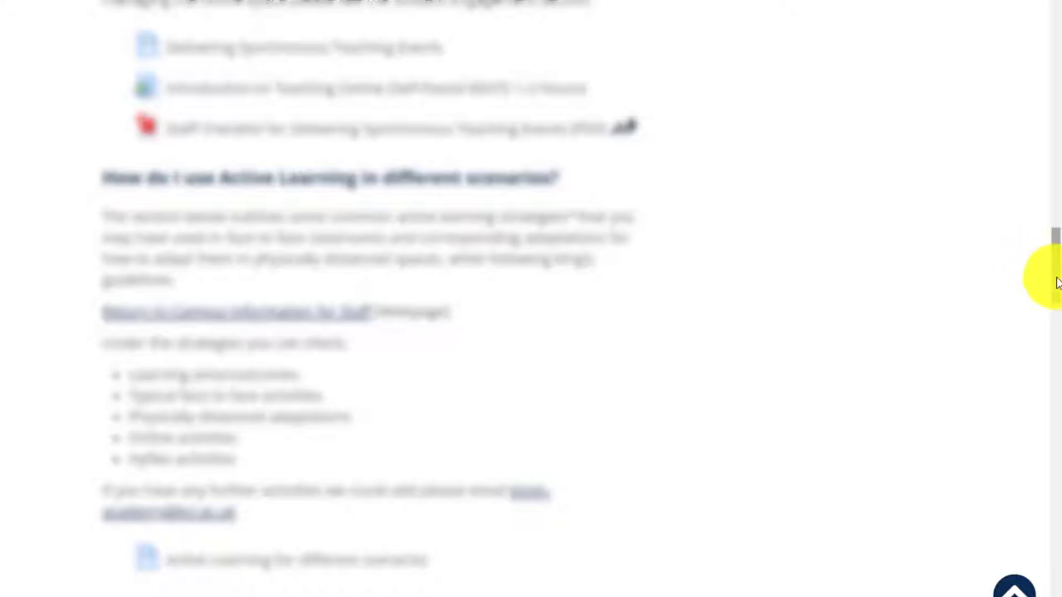
Review the Moodle course's Topic 1 unit layout, its Video Week 1- Food For Thought page and the course introduction with its banner.
{"action": "left_click_drag", "start_coordinate": [1056, 282], "coordinate": [1055, 189]}
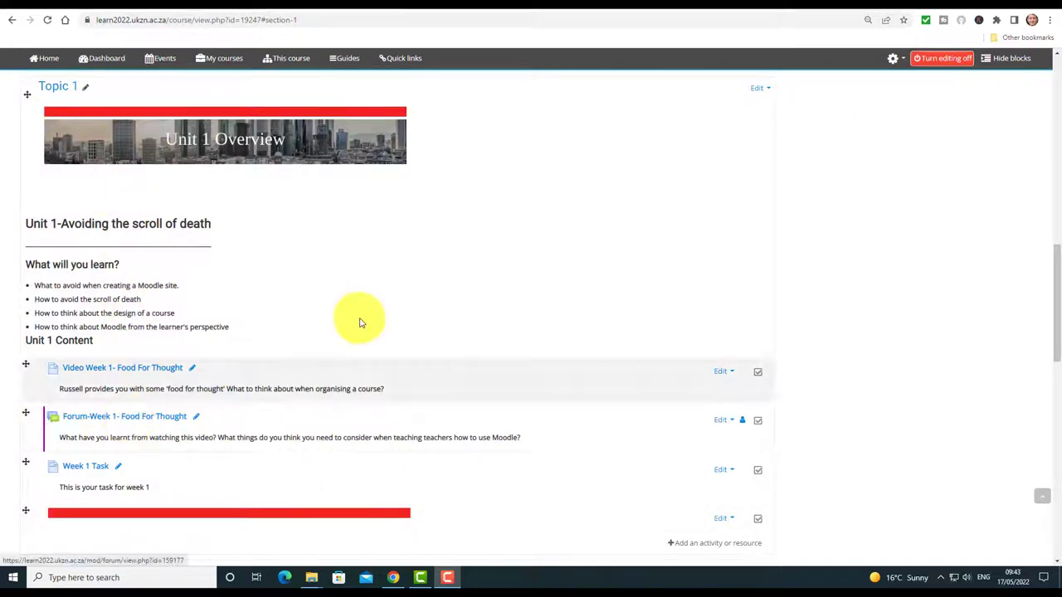
{"action": "mouse_move", "coordinate": [1059, 268]}
{"action": "left_mouse_down"}
{"action": "mouse_move", "coordinate": [1056, 284]}
{"action": "mouse_move", "coordinate": [1057, 267]}
{"action": "left_mouse_up"}
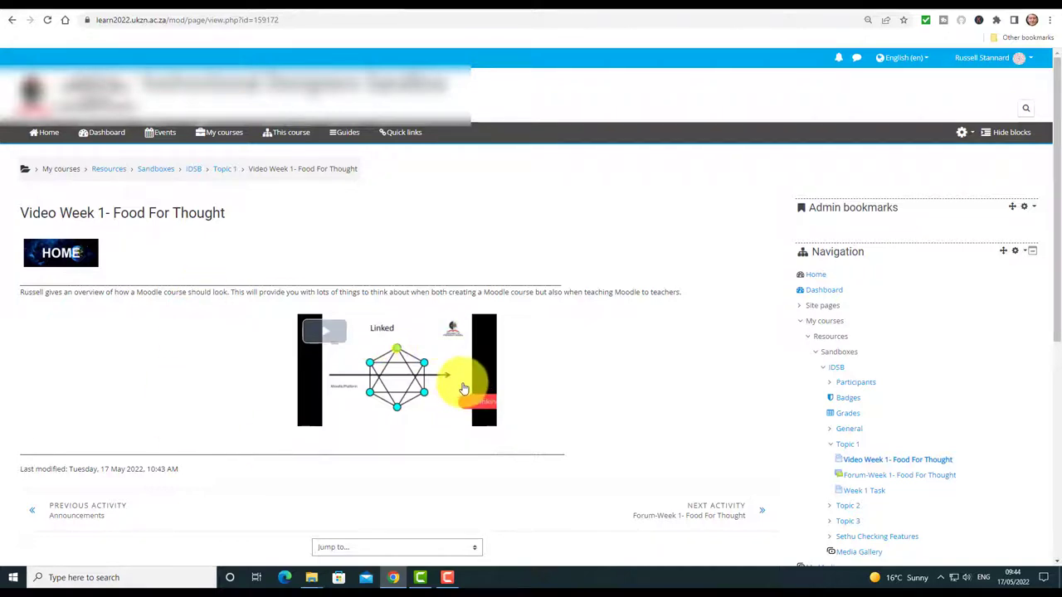
{"action": "left_click", "coordinate": [67, 256]}
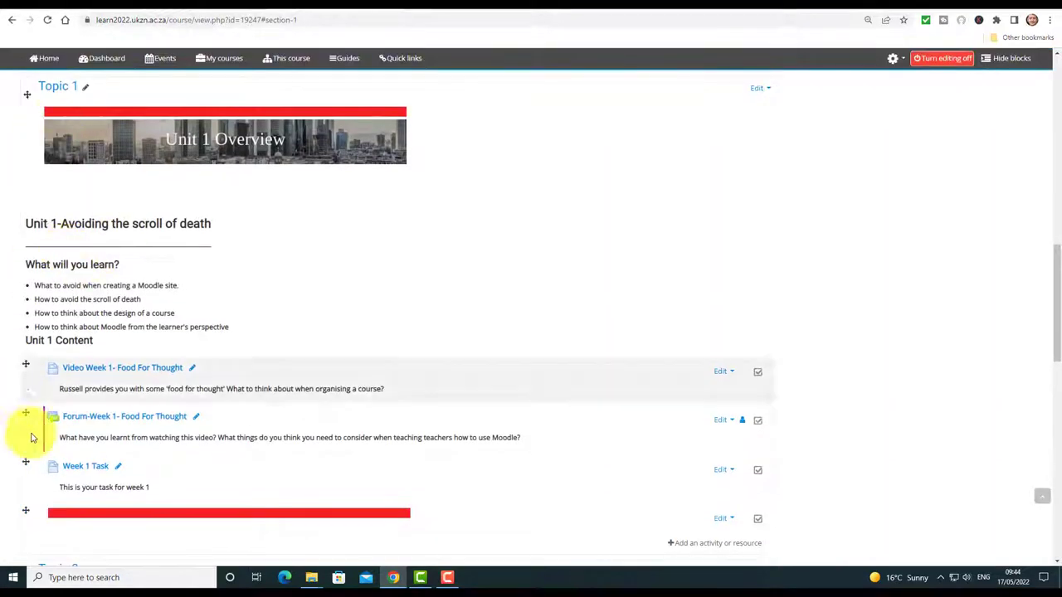
{"action": "left_click", "coordinate": [112, 370]}
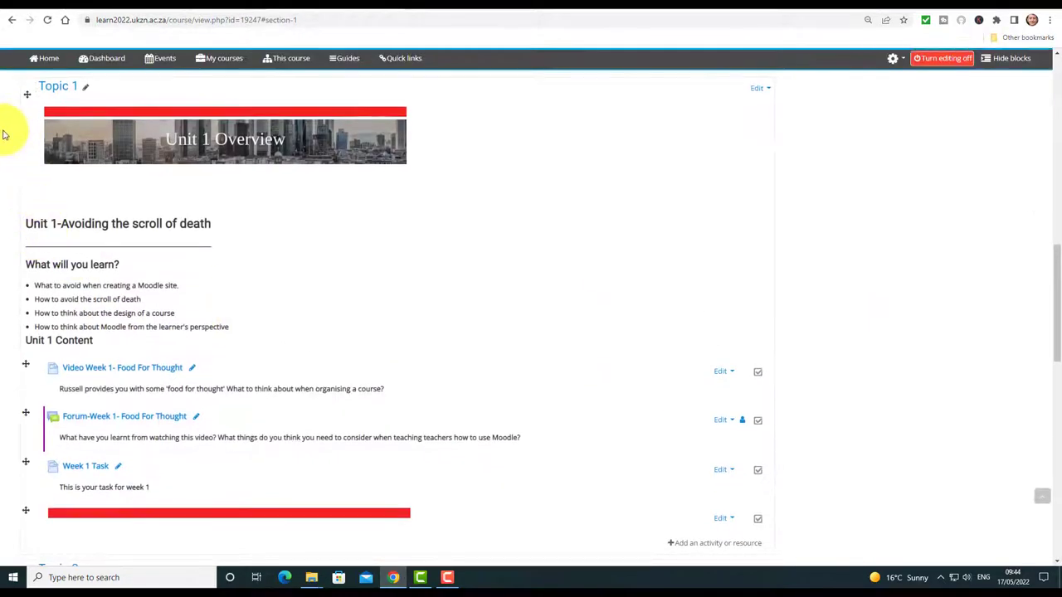
{"action": "left_click_drag", "start_coordinate": [1057, 347], "coordinate": [1035, 195]}
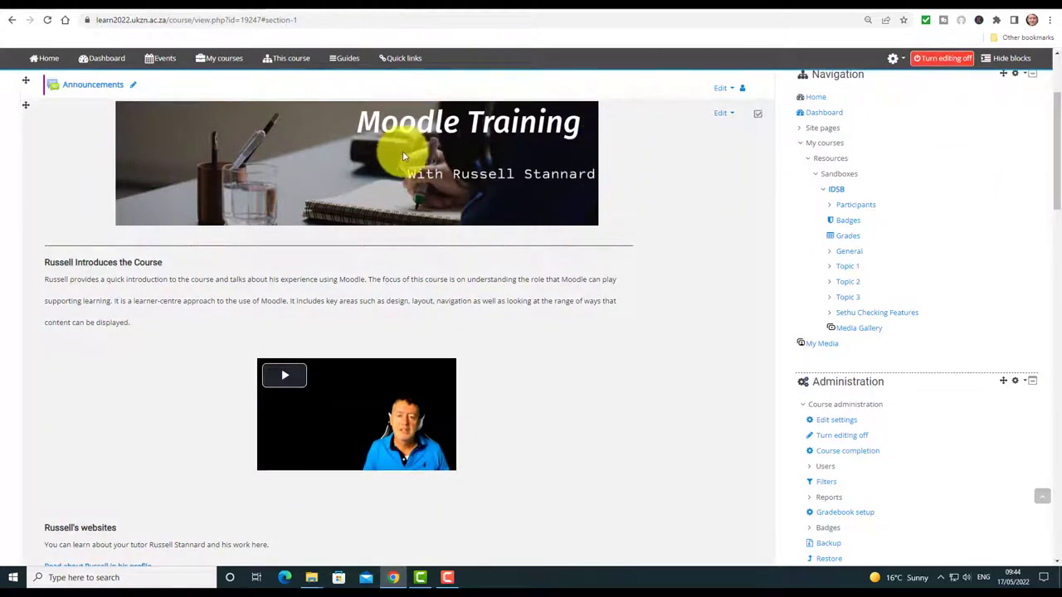
{"action": "left_click_drag", "start_coordinate": [1054, 178], "coordinate": [1042, 293]}
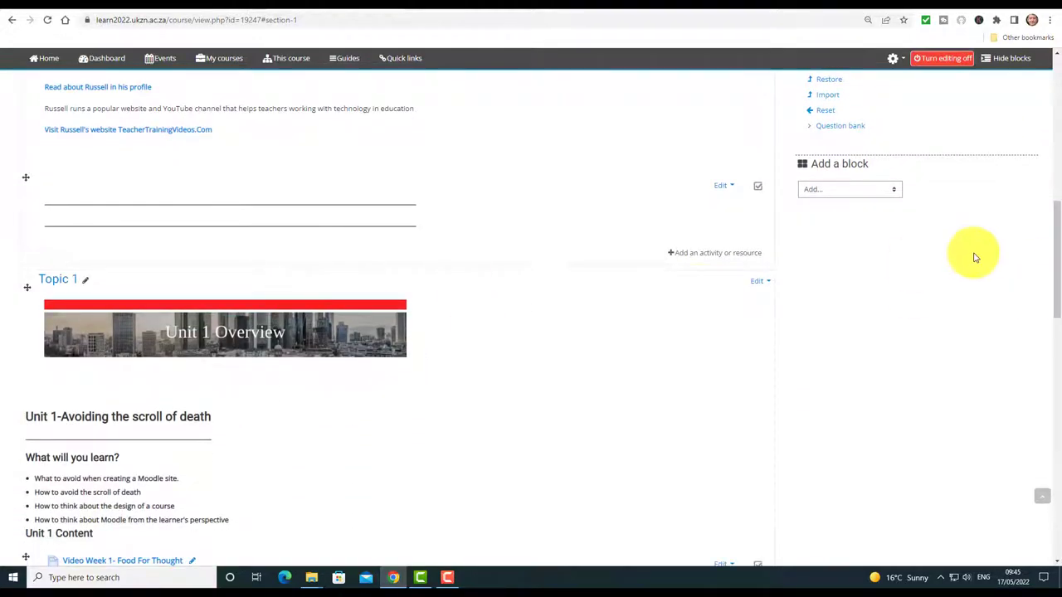
{"action": "left_click_drag", "start_coordinate": [1050, 256], "coordinate": [1056, 295]}
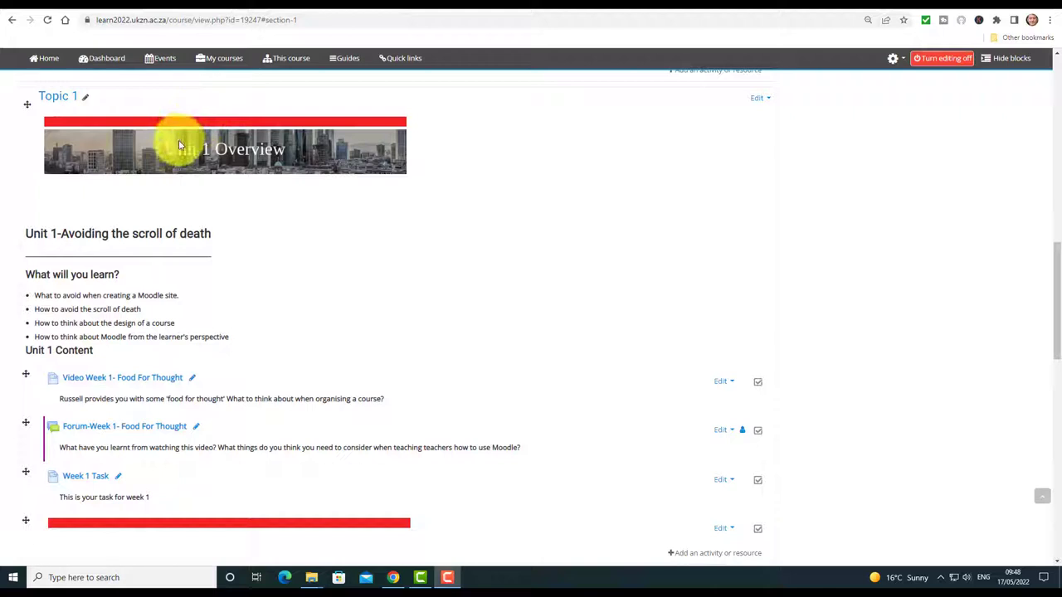
Switch to Photopea and create a 728 x 90 px Leaderboard project from the city skyline template titled "What Is Love?".
{"action": "left_click", "coordinate": [597, 8]}
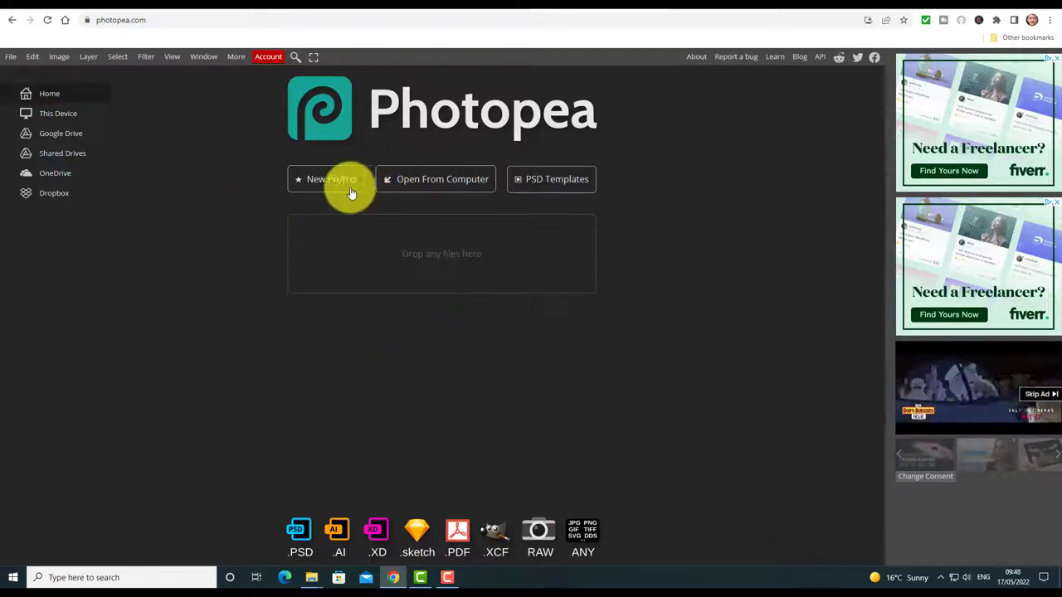
{"action": "left_click", "coordinate": [301, 178]}
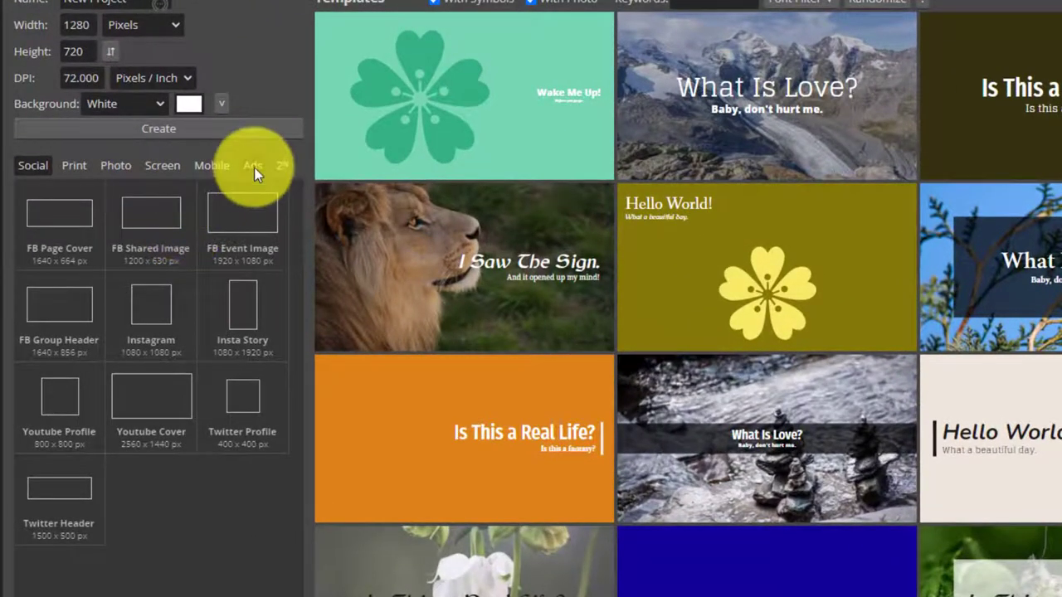
{"action": "left_click", "coordinate": [254, 168]}
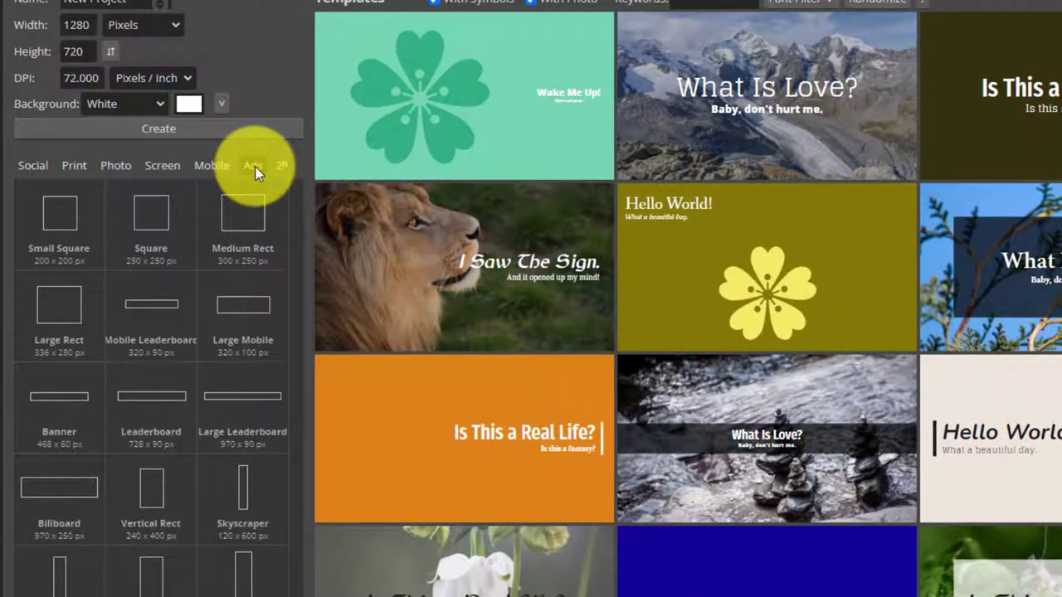
{"action": "left_click", "coordinate": [169, 439]}
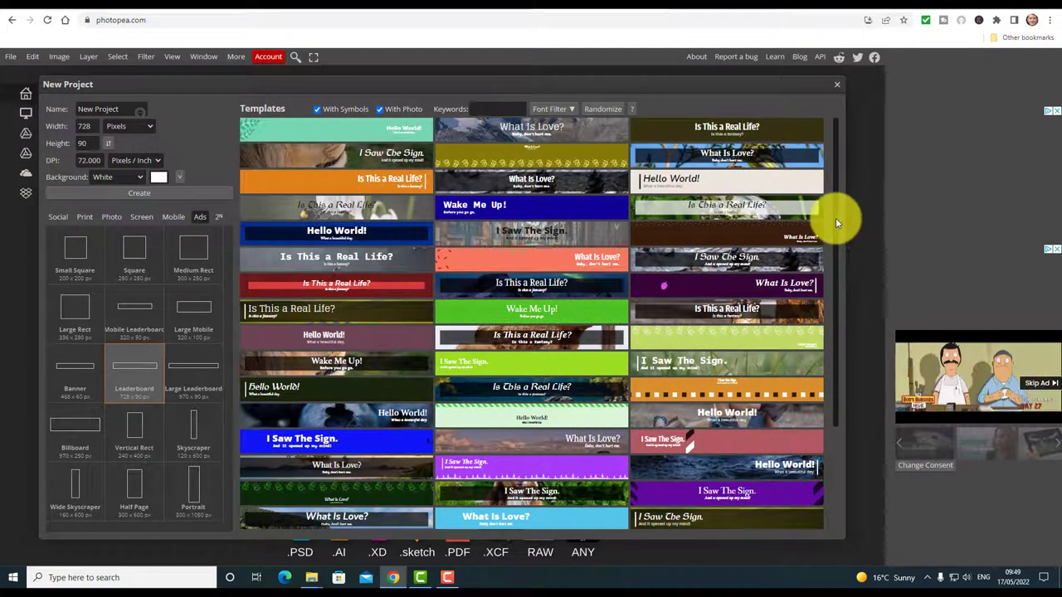
{"action": "left_click_drag", "start_coordinate": [835, 220], "coordinate": [835, 445]}
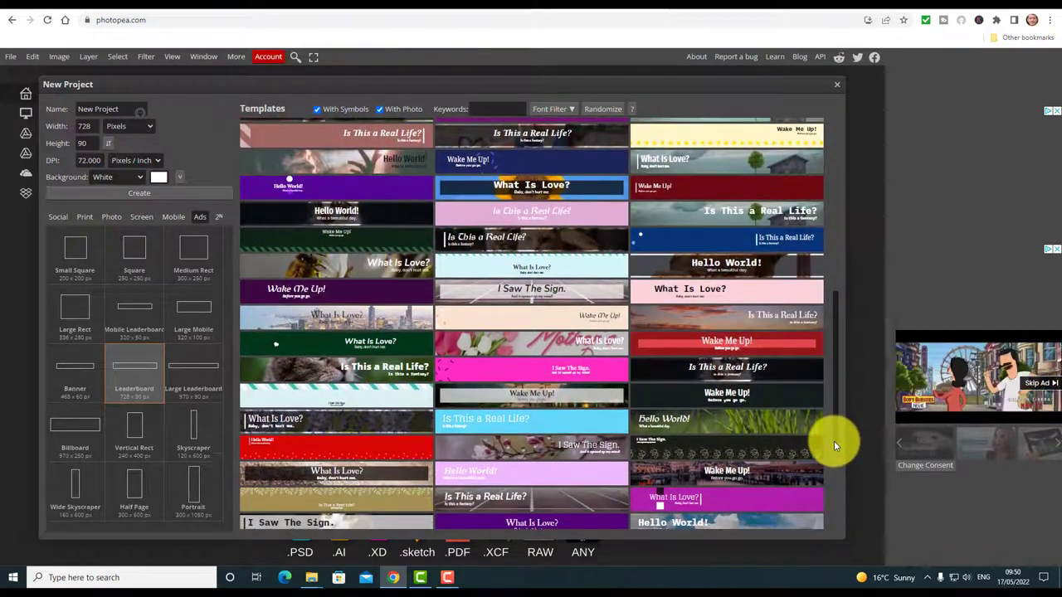
{"action": "left_click", "coordinate": [377, 322]}
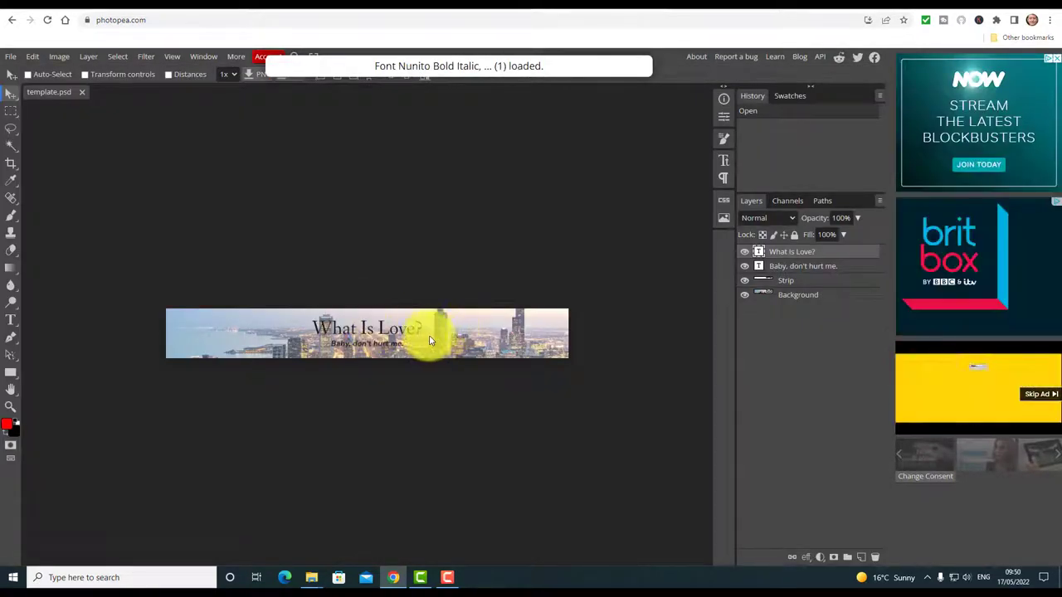
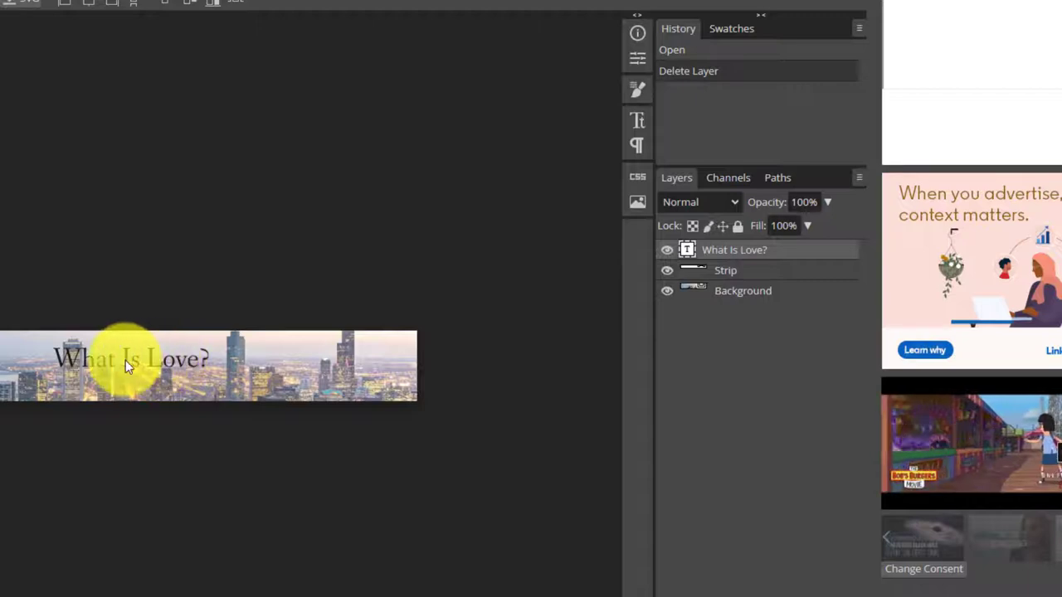
Replace the banner's "What Is Love?" title with the tutor's full name followed by "Moodle Course".
{"action": "triple_click", "coordinate": [125, 360]}
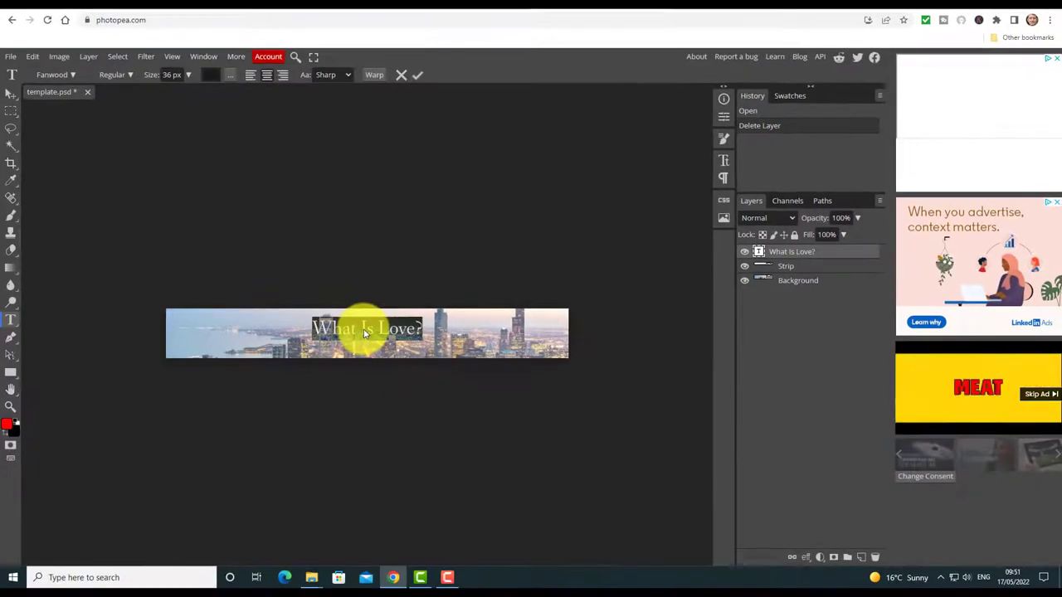
{"action": "type", "text": "R"}
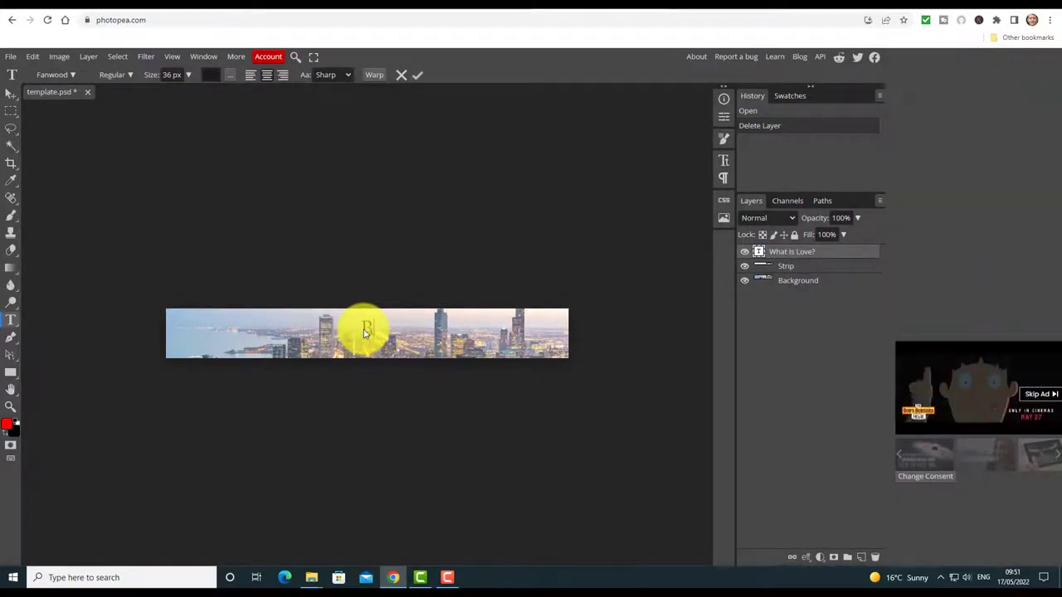
{"action": "type", "text": "ussell Stannar"}
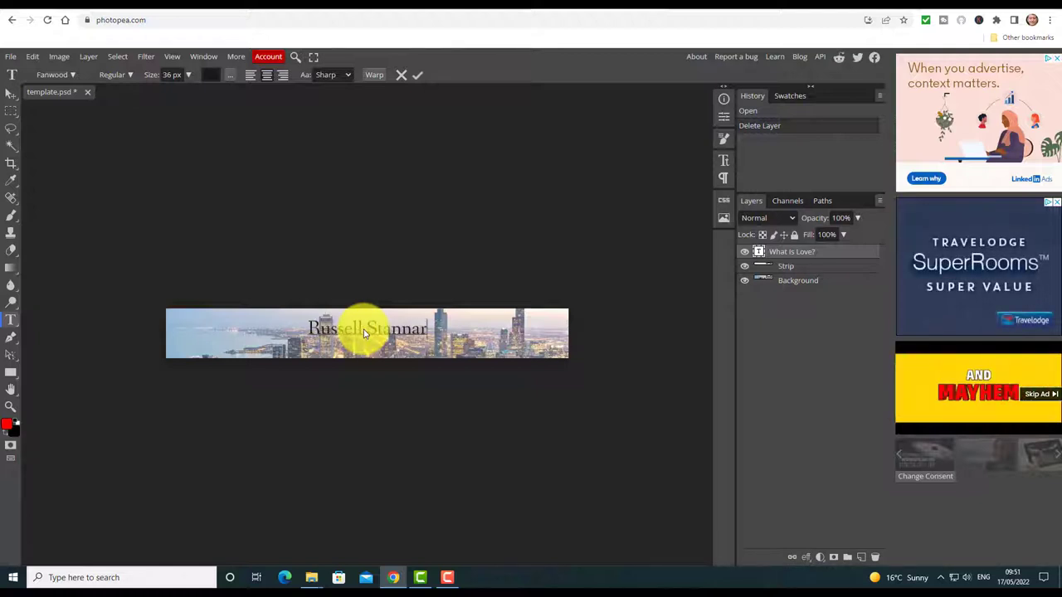
{"action": "type", "text": "d Moodle Course"}
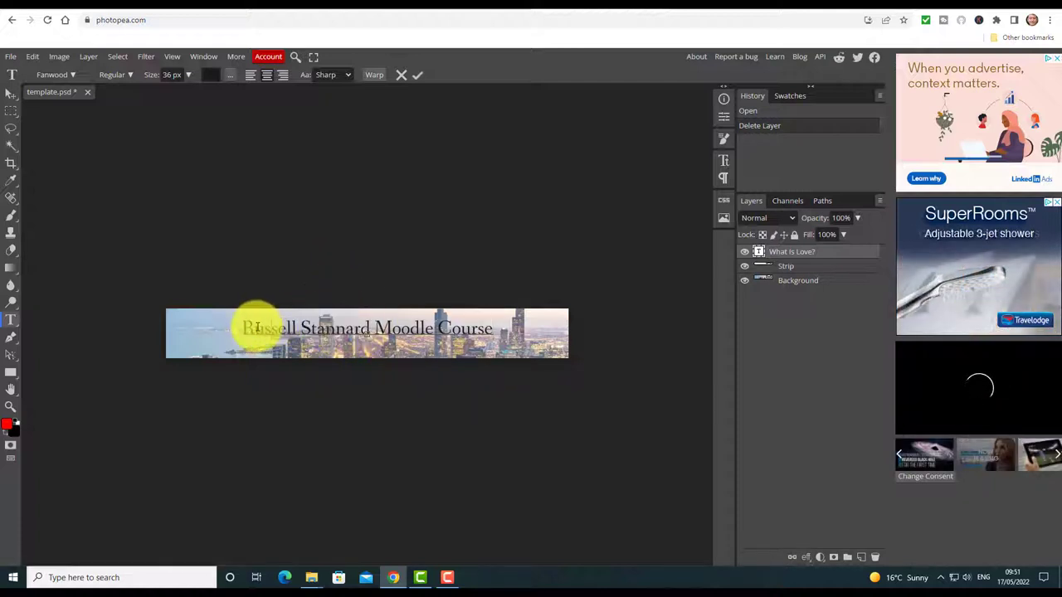
{"action": "left_click", "coordinate": [791, 252]}
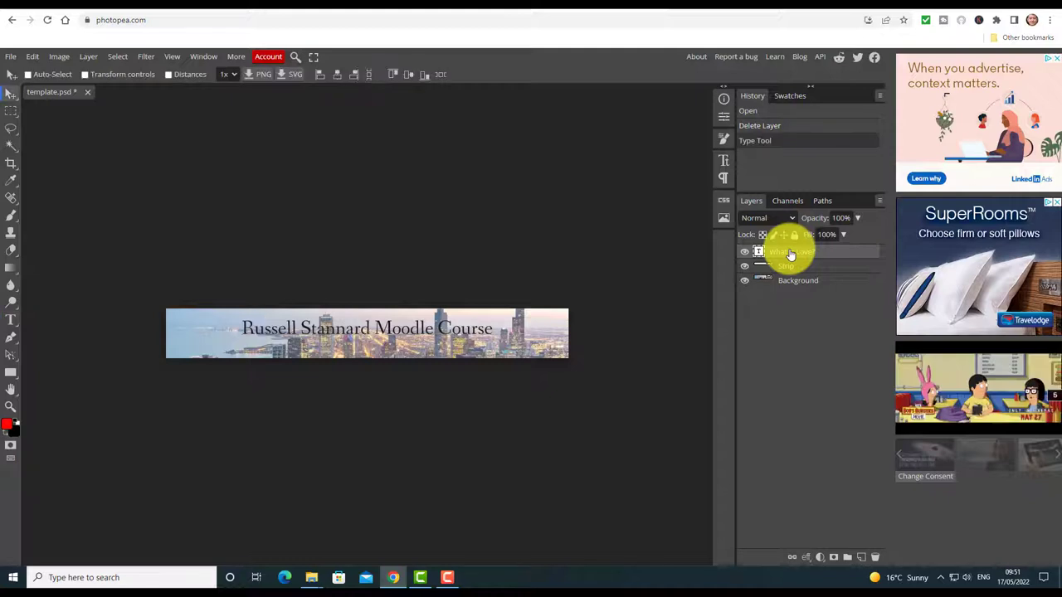
Move the title slightly lower on the banner and set its font size to 39 px.
{"action": "left_click_drag", "start_coordinate": [377, 335], "coordinate": [404, 338]}
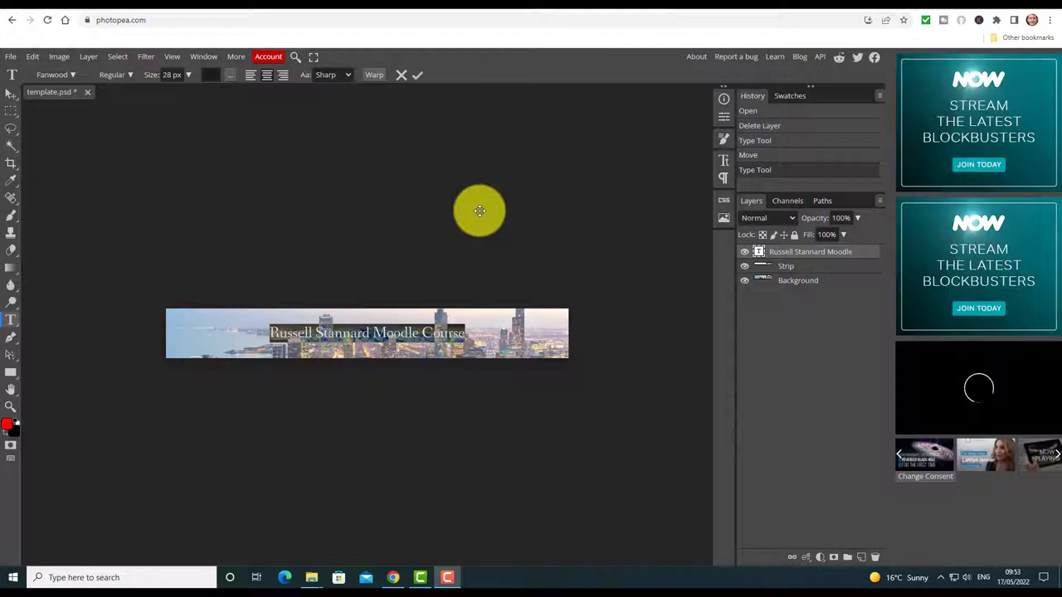
{"action": "double_click", "coordinate": [395, 335]}
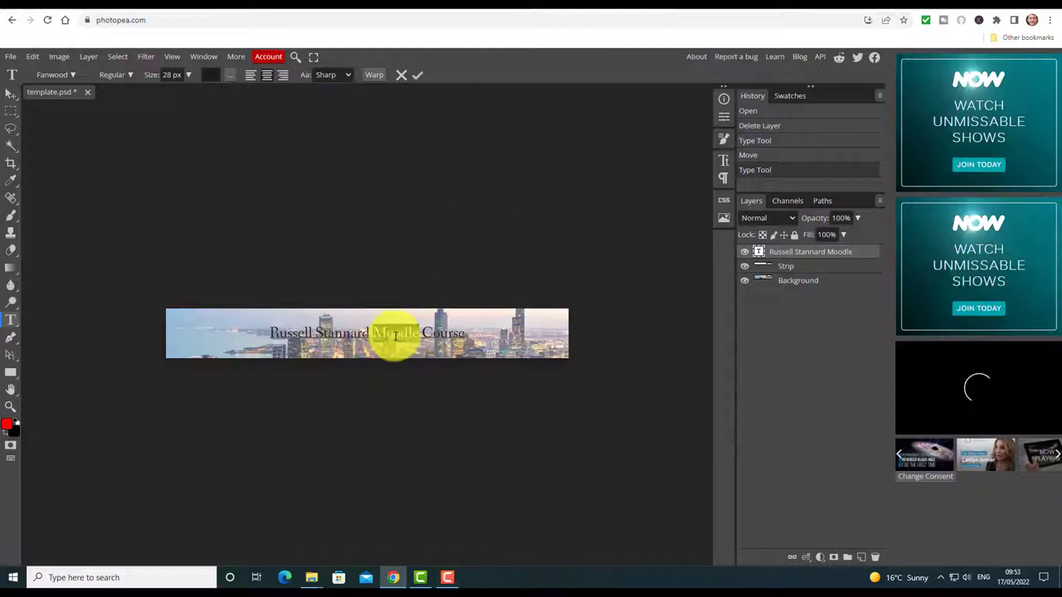
{"action": "left_click", "coordinate": [783, 257]}
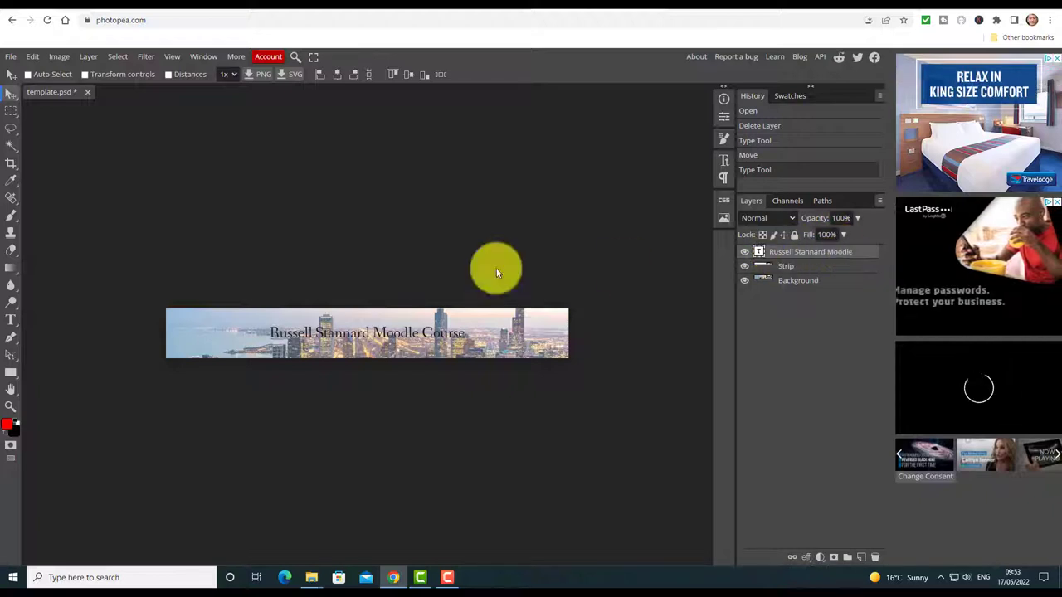
{"action": "double_click", "coordinate": [367, 334]}
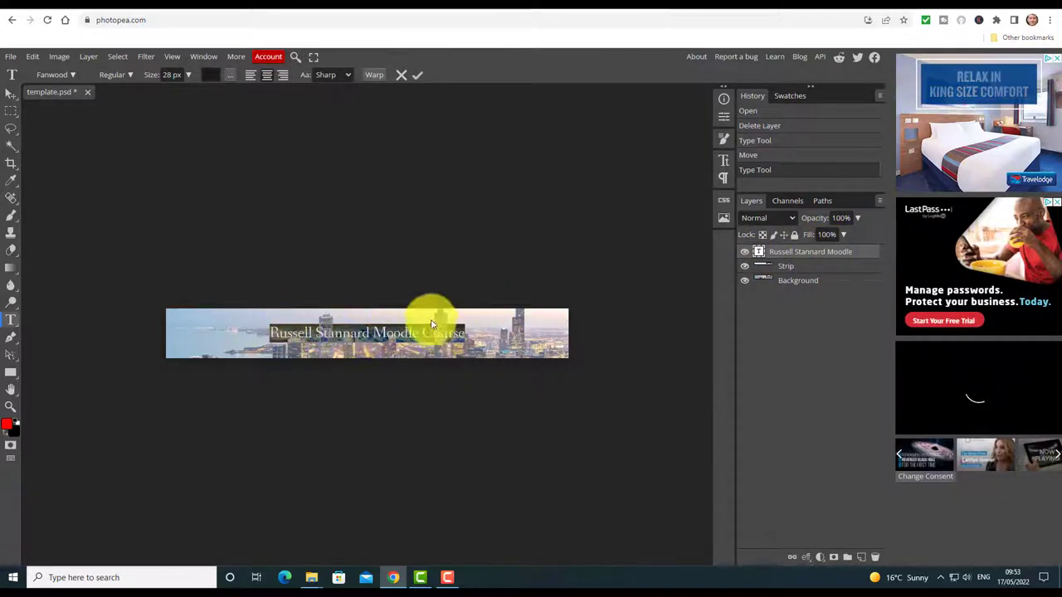
{"action": "left_click", "coordinate": [189, 77]}
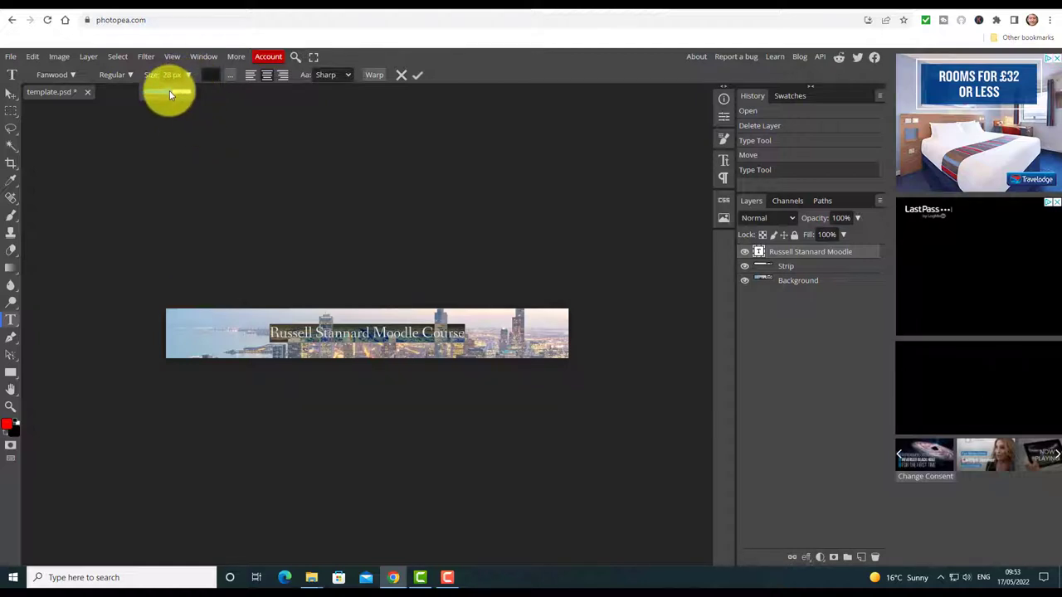
{"action": "left_click_drag", "start_coordinate": [170, 95], "coordinate": [172, 95]}
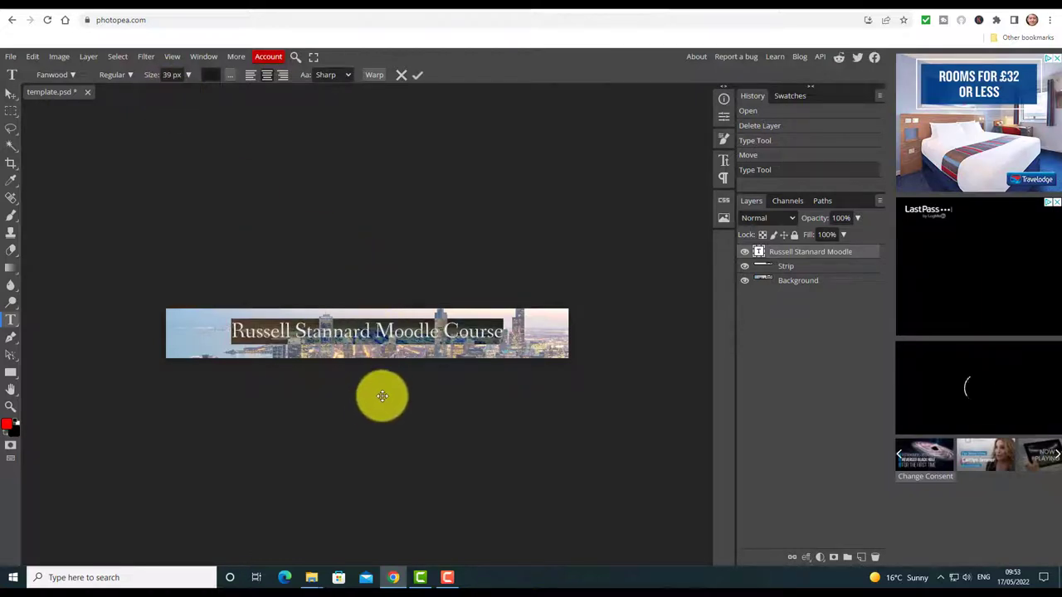
{"action": "left_click", "coordinate": [778, 267]}
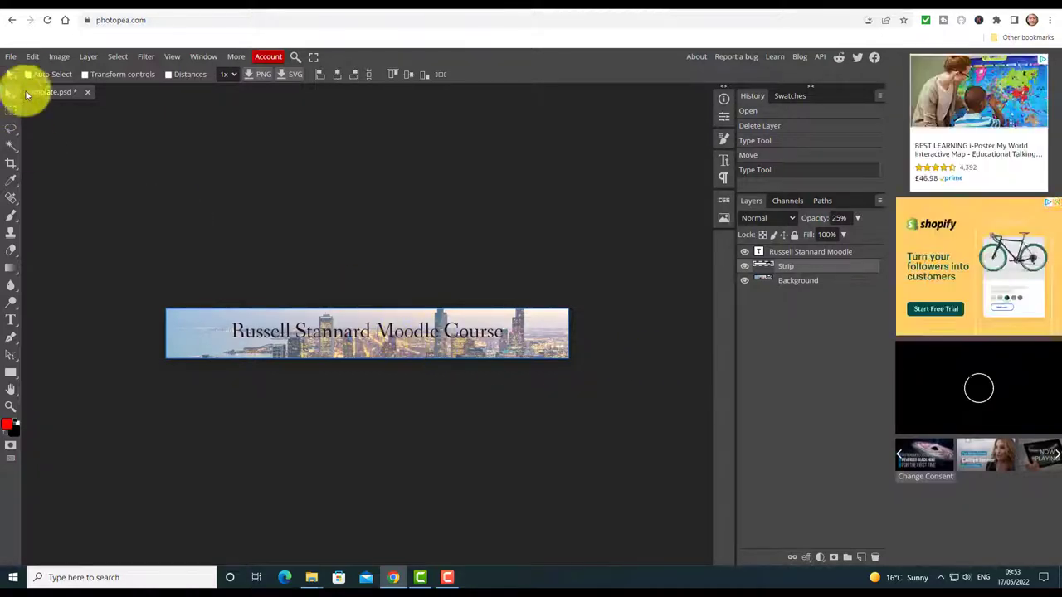
Export the banner as a JPG named newBannar.
{"action": "left_click", "coordinate": [10, 58]}
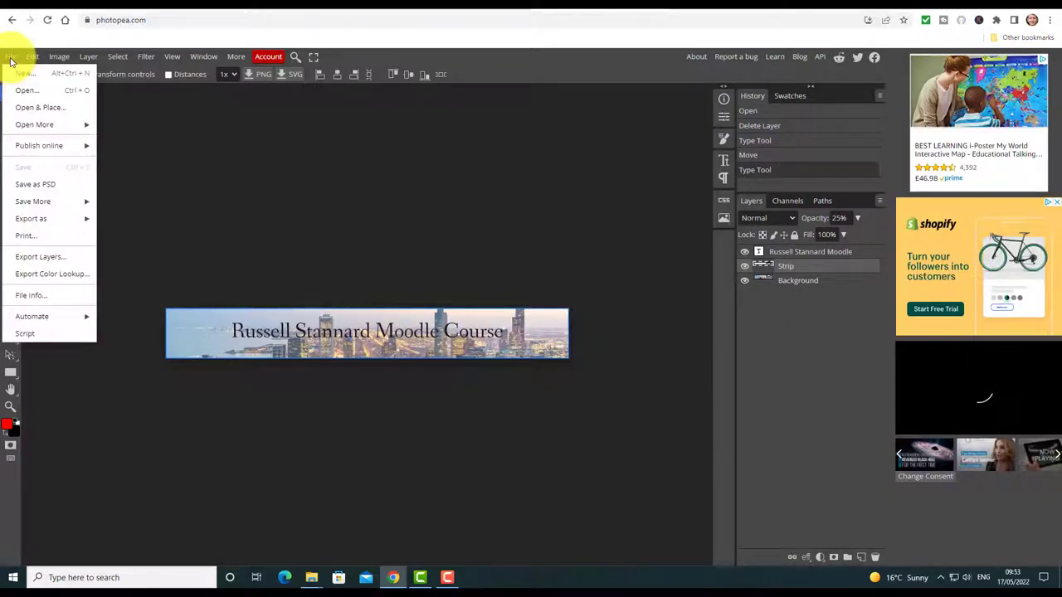
{"action": "mouse_move", "coordinate": [36, 223]}
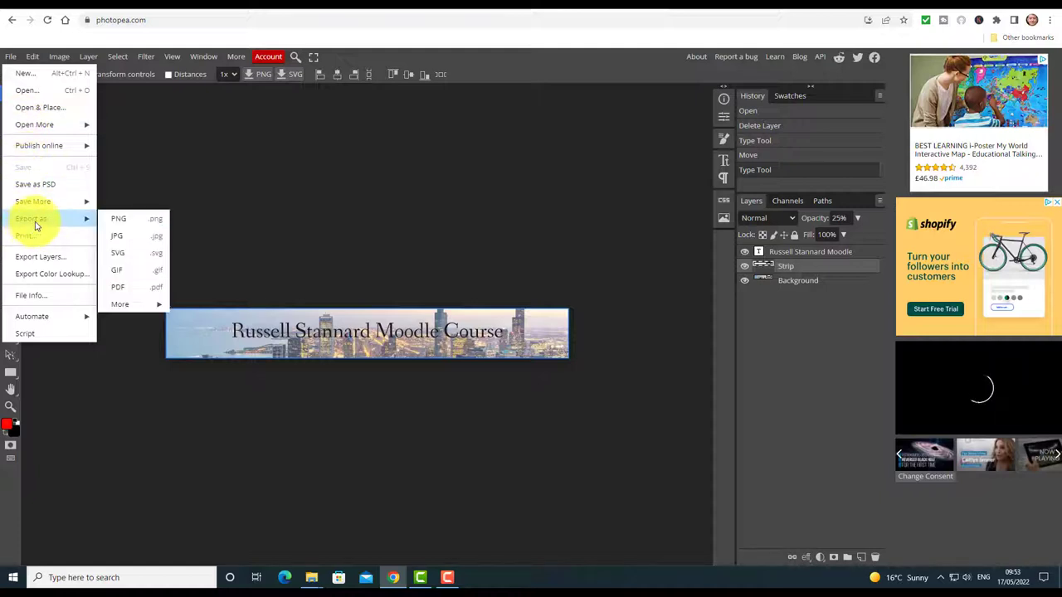
{"action": "left_click", "coordinate": [118, 239]}
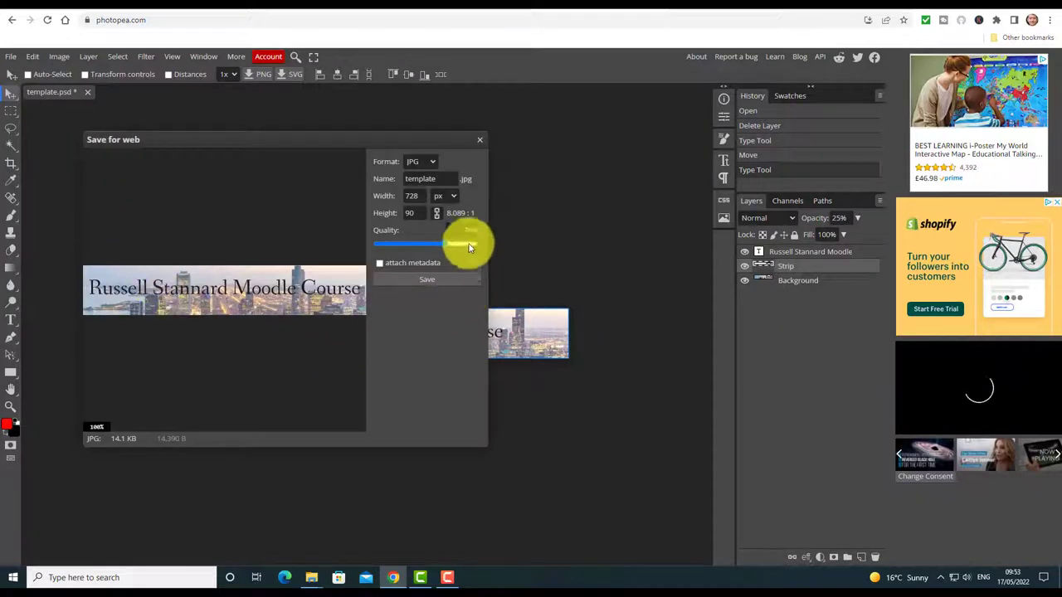
{"action": "double_click", "coordinate": [454, 177]}
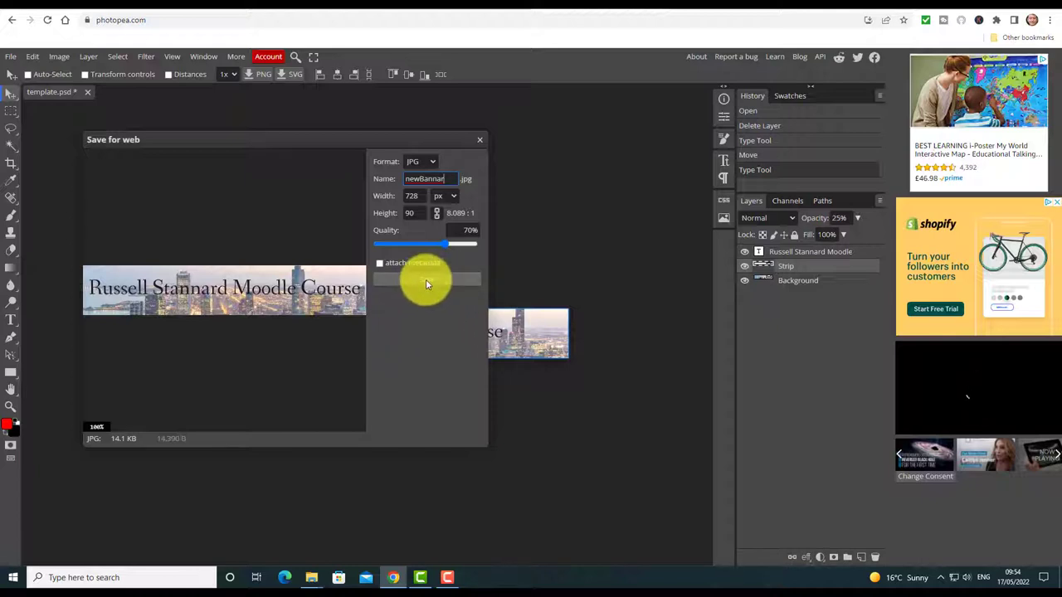
{"action": "left_click", "coordinate": [426, 282]}
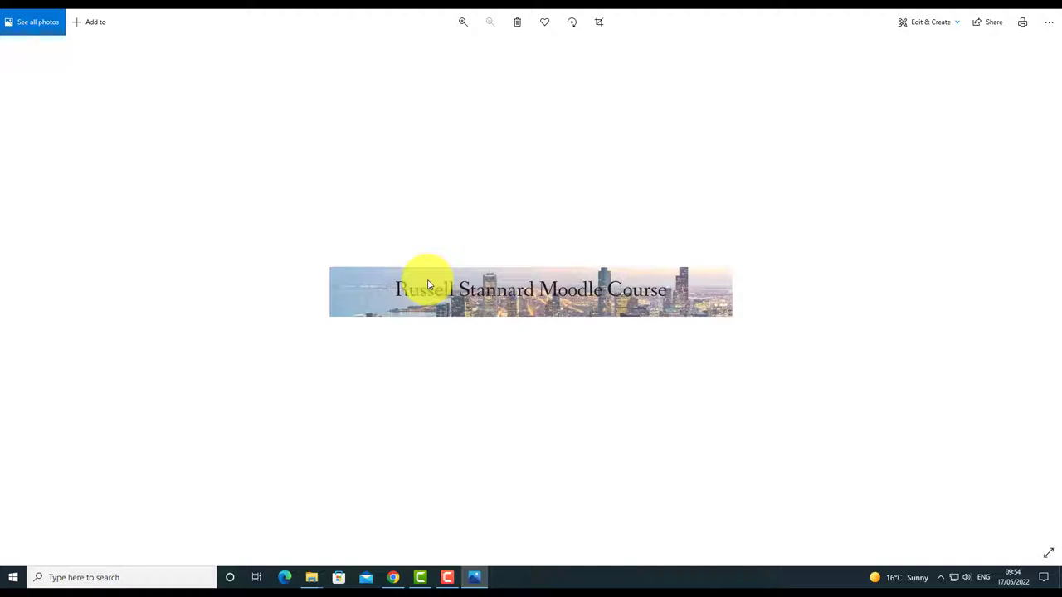
Close the exported banner's image preview and select the newBannar file in the Downloads folder.
{"action": "key", "text": "alt+F4"}
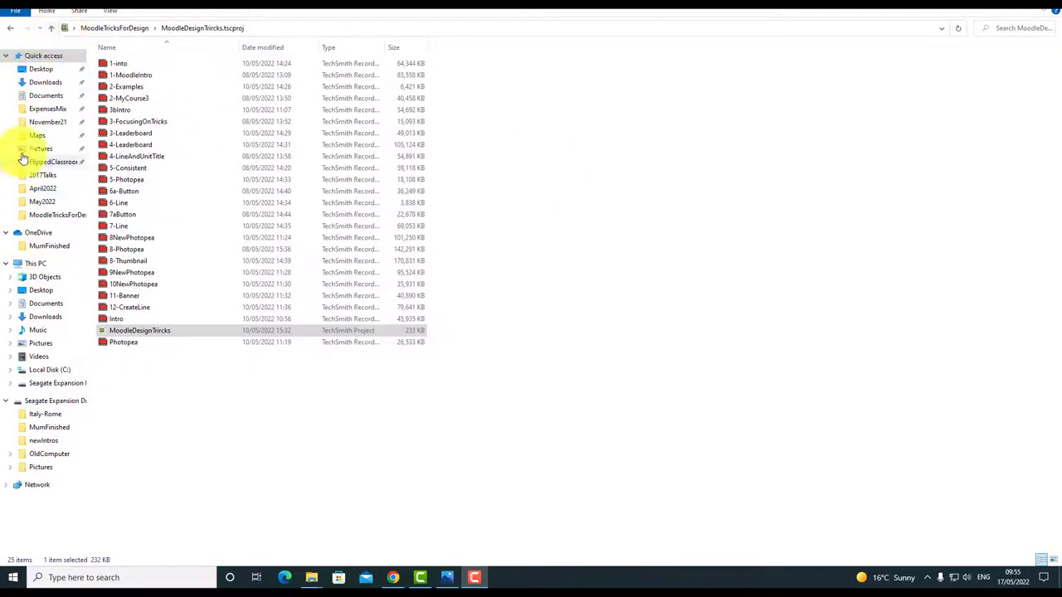
{"action": "left_click", "coordinate": [42, 83]}
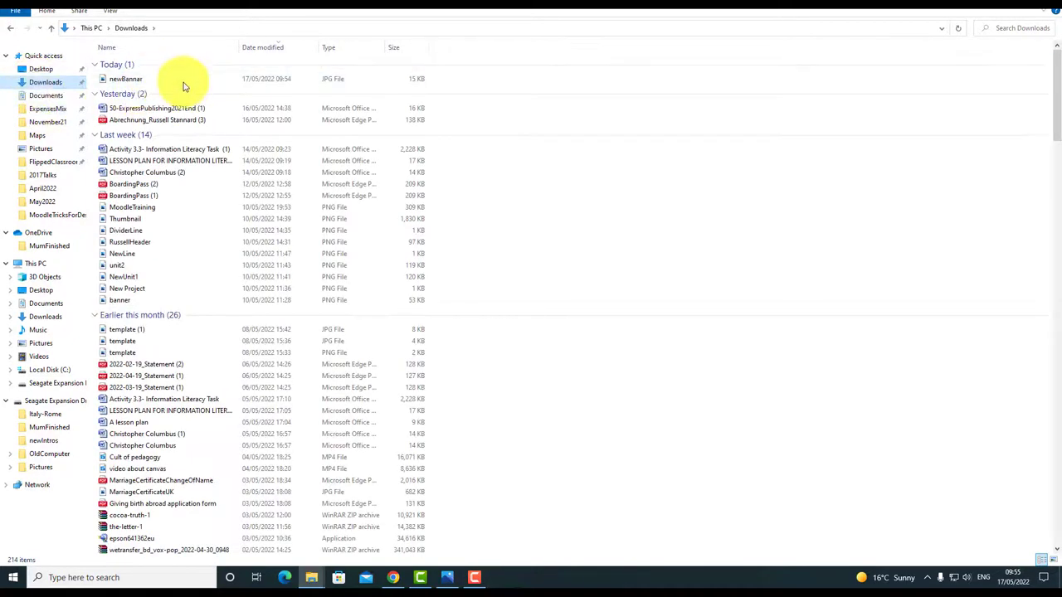
{"action": "left_click", "coordinate": [127, 81]}
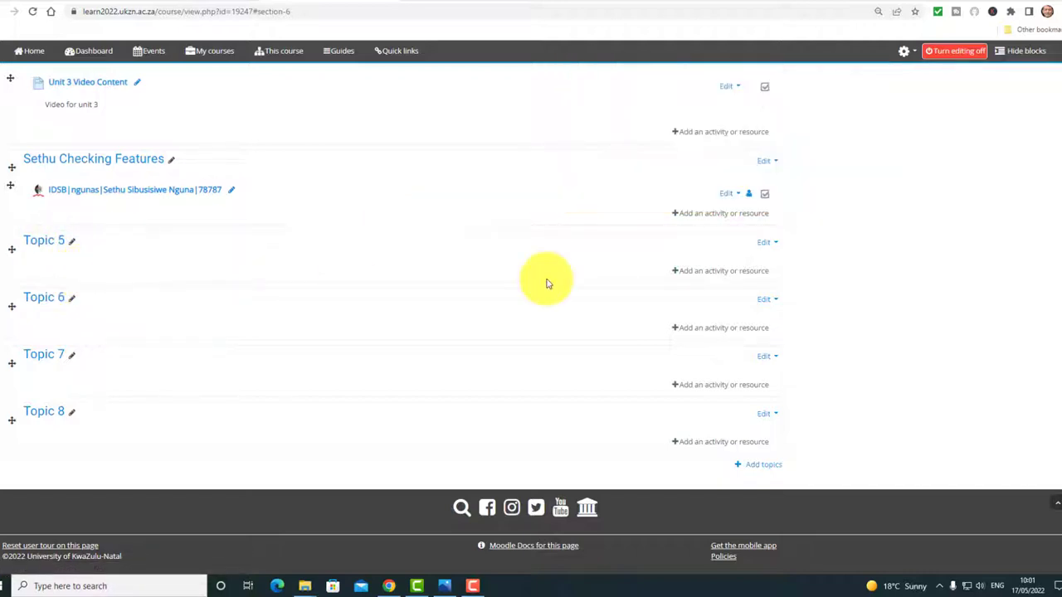
Open Topic 5's summary for editing and start inserting an image there through the file picker.
{"action": "left_click", "coordinate": [765, 243]}
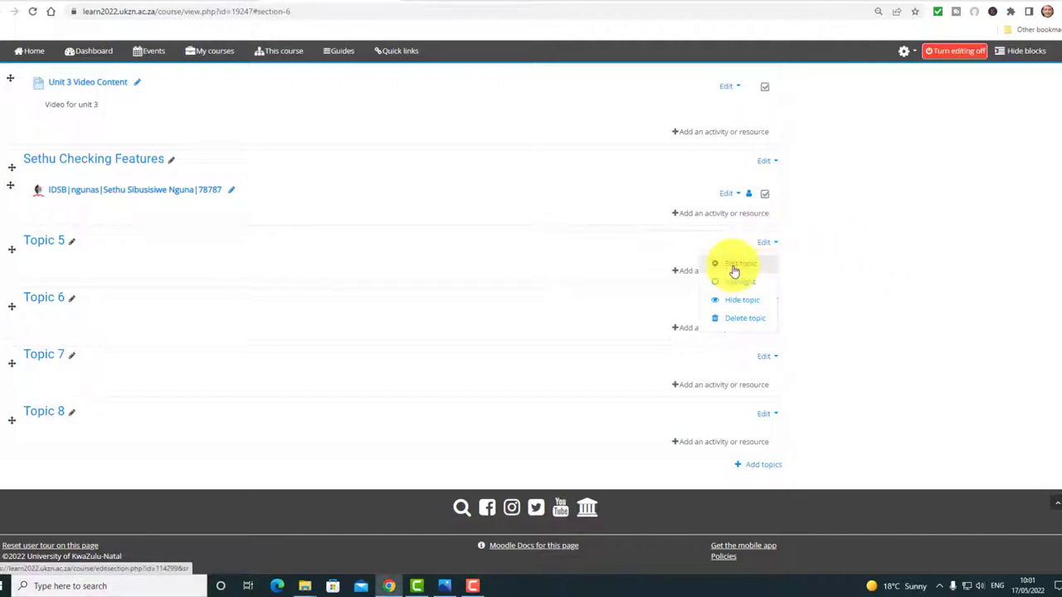
{"action": "left_click", "coordinate": [736, 267]}
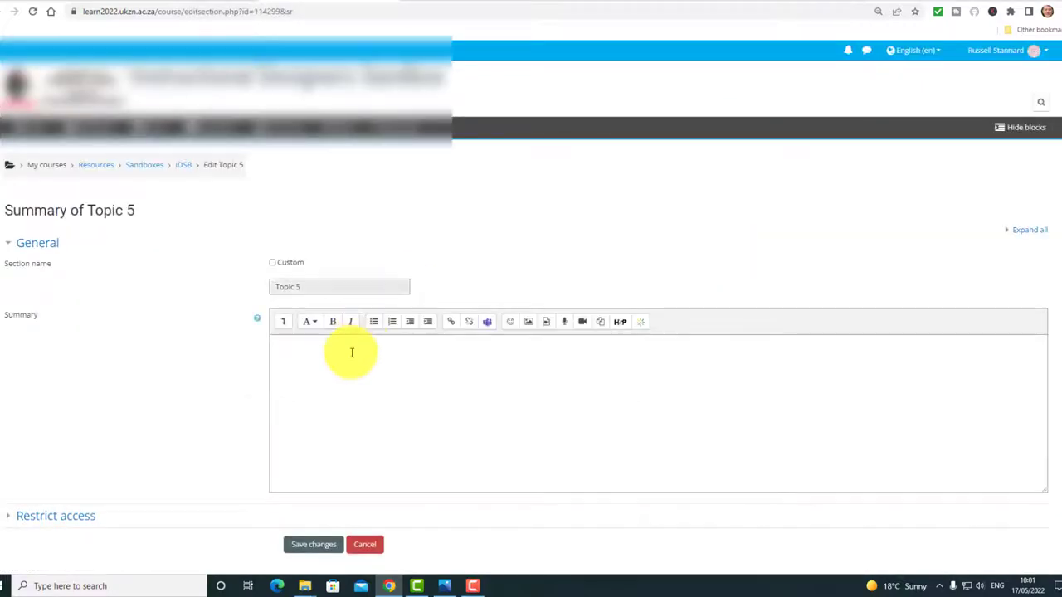
{"action": "left_click", "coordinate": [298, 352]}
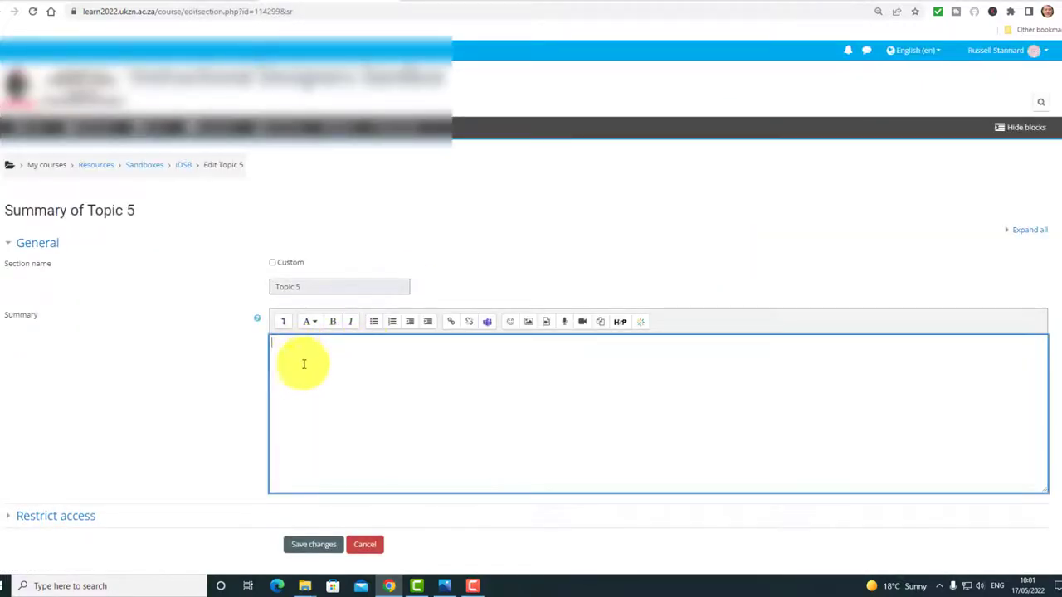
{"action": "left_click", "coordinate": [529, 326]}
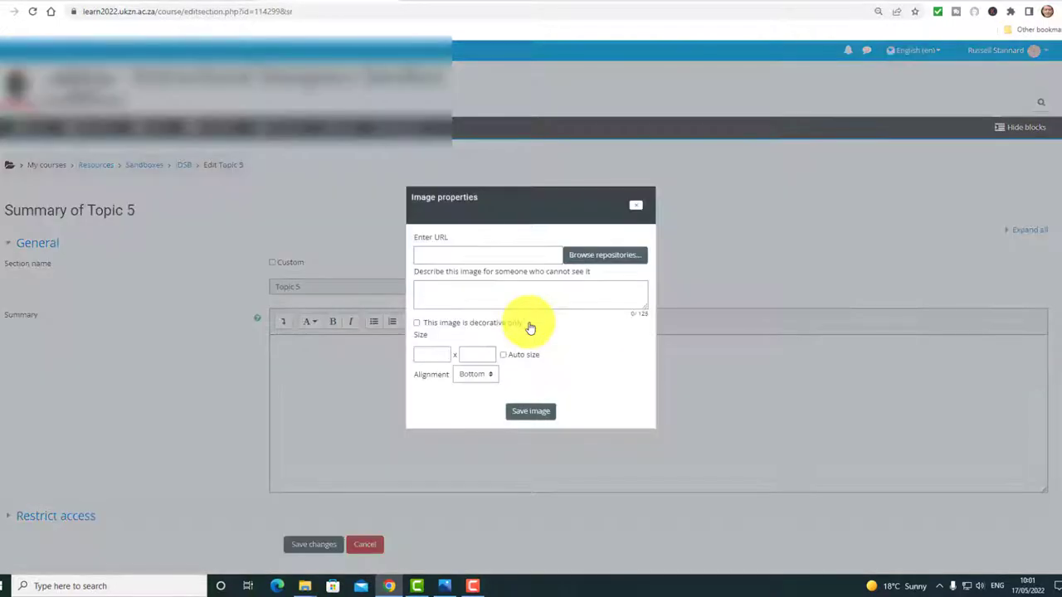
{"action": "left_click", "coordinate": [598, 257]}
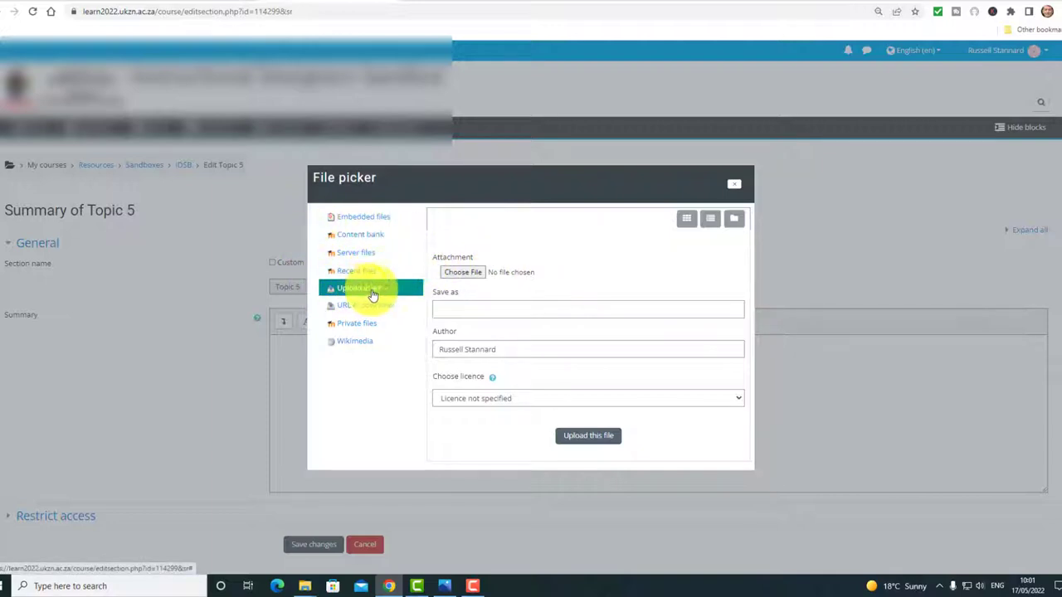
Upload the newBannar JPG from the Downloads folder as the image for the Topic 5 summary.
{"action": "left_click", "coordinate": [462, 274]}
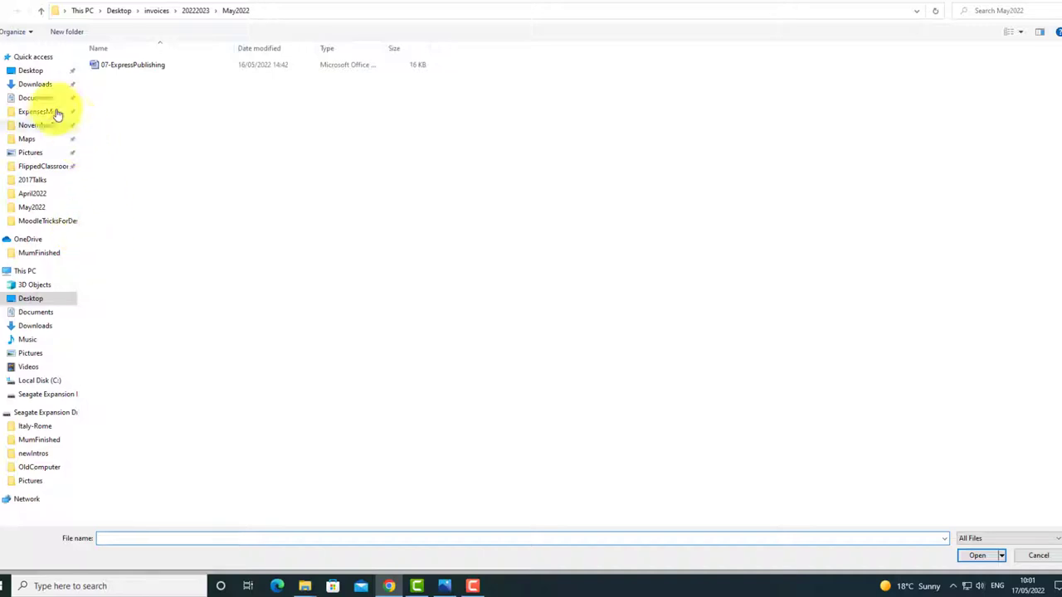
{"action": "left_click", "coordinate": [37, 84]}
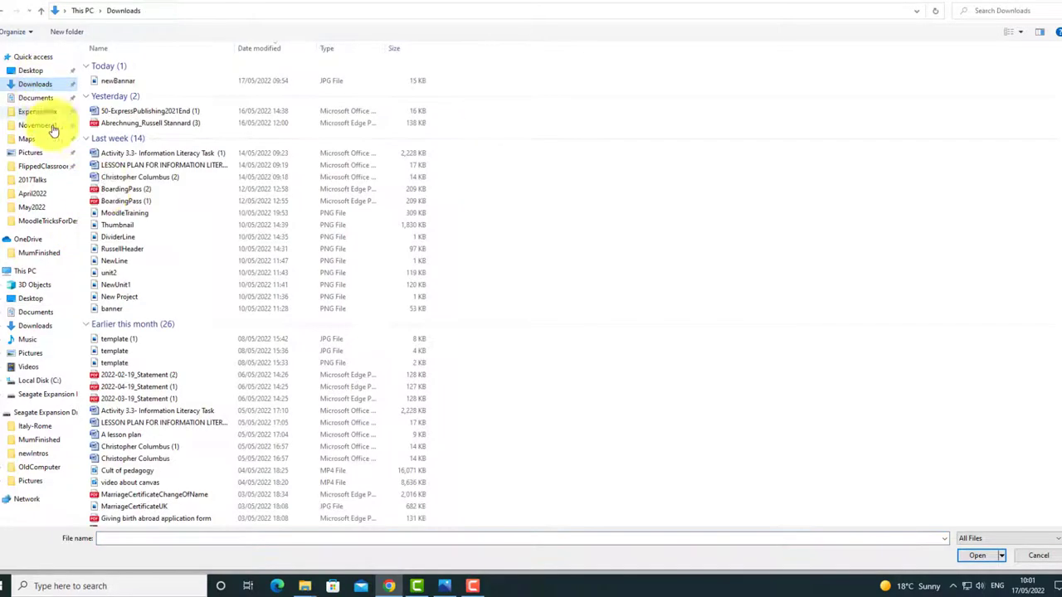
{"action": "left_click", "coordinate": [119, 80]}
{"action": "left_click", "coordinate": [979, 556]}
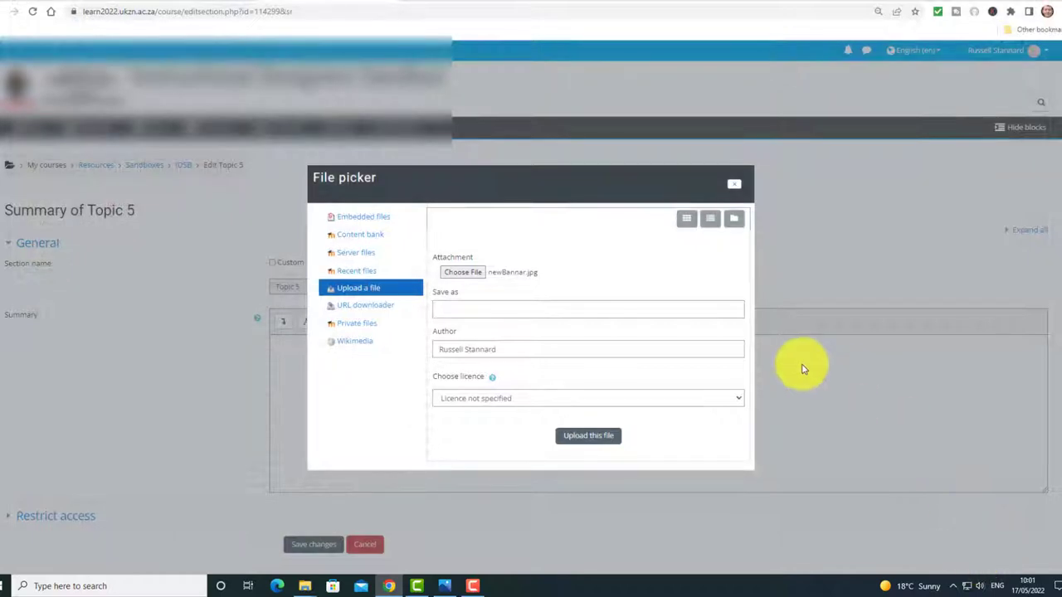
{"action": "left_click", "coordinate": [585, 438]}
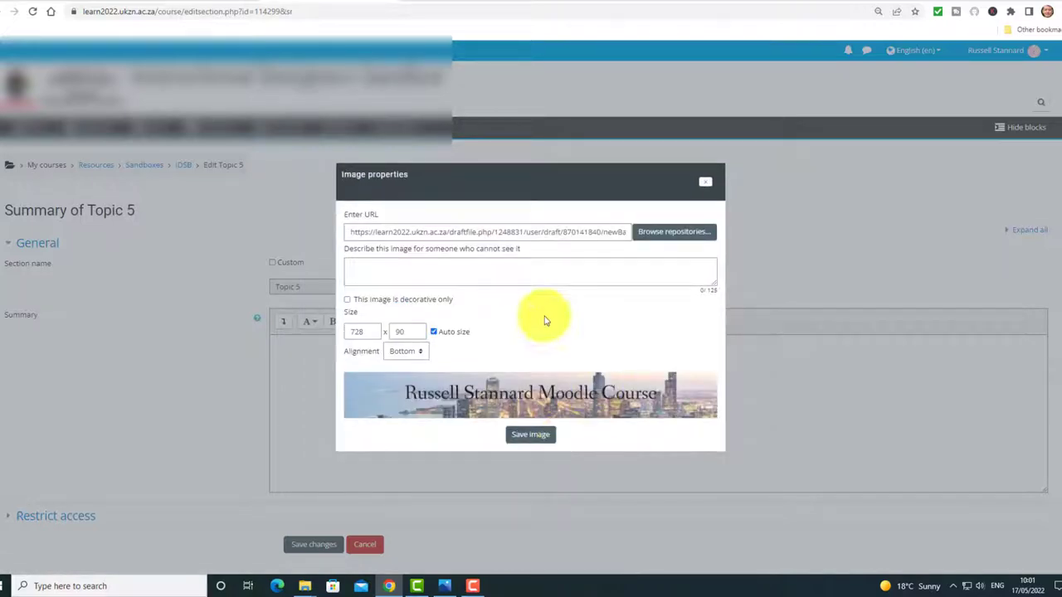
Mark the banner image as decorative only, enter the description "Title" and insert the image into the summary.
{"action": "left_click", "coordinate": [347, 301]}
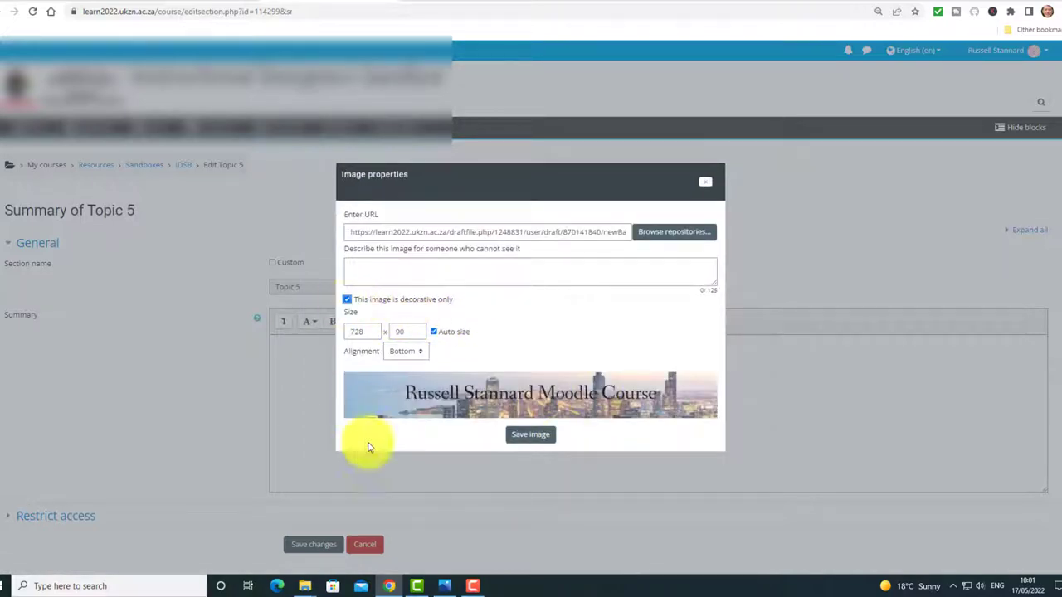
{"action": "left_click", "coordinate": [418, 276]}
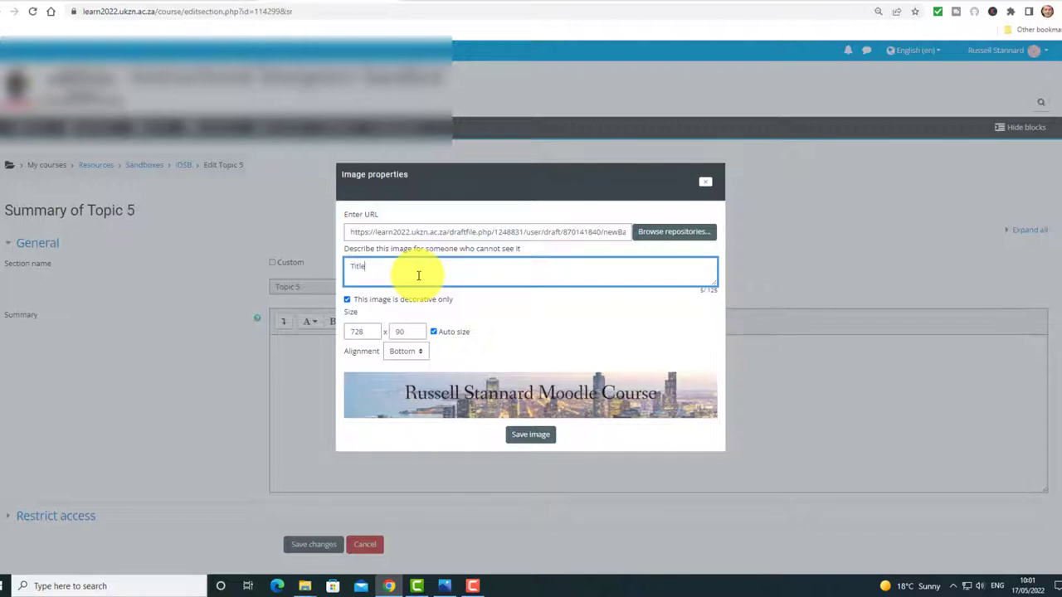
{"action": "left_click", "coordinate": [532, 438]}
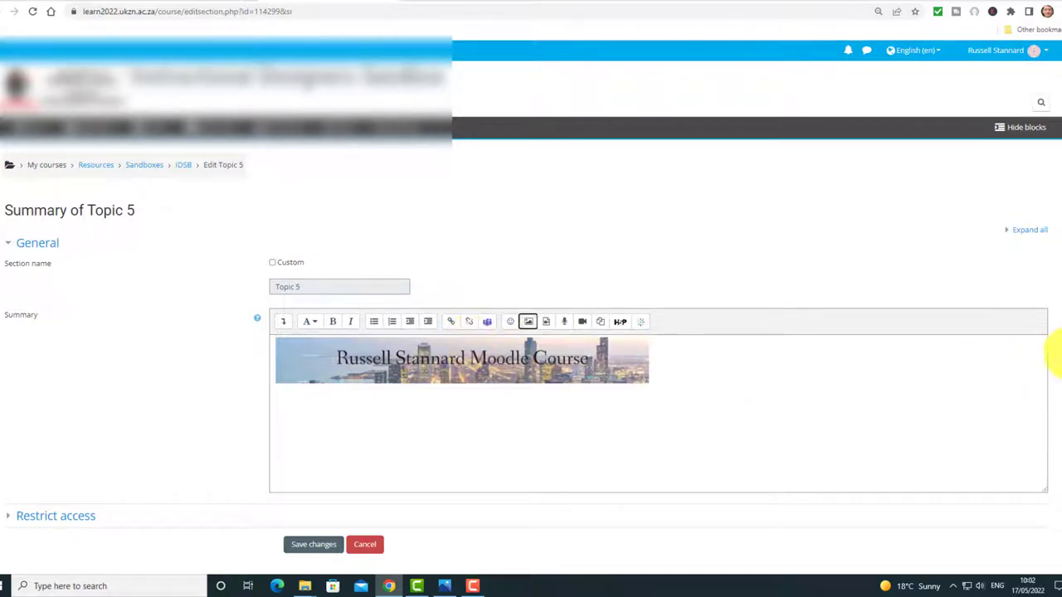
{"action": "scroll", "coordinate": [1049, 353], "scroll_direction": "down", "scroll_amount": 2}
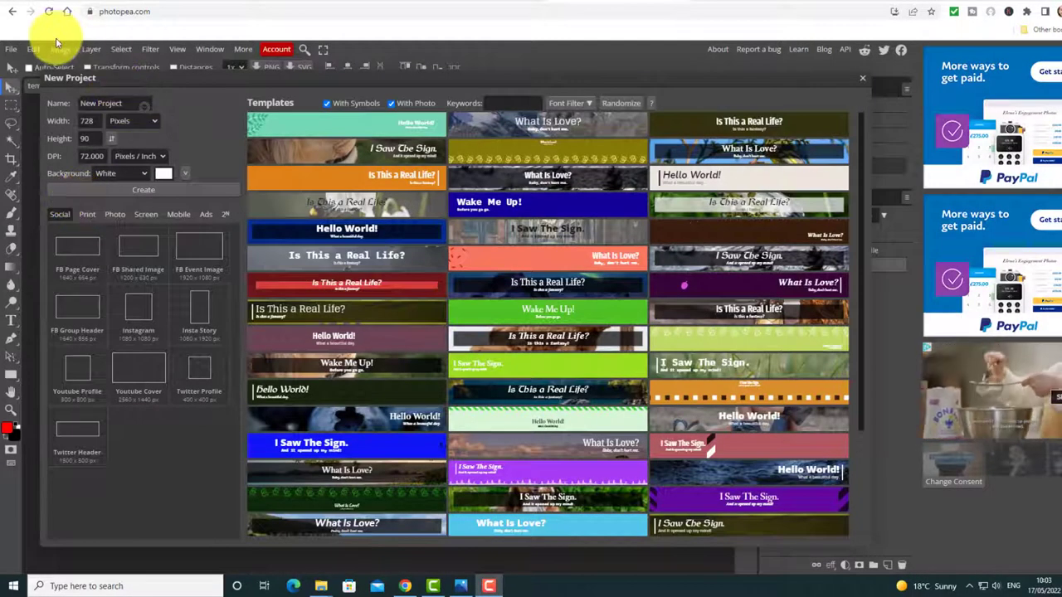
Switch to Photopea, start a new project from the Leaderboard ad preset and set its height to 15 pixels.
{"action": "left_click", "coordinate": [12, 52]}
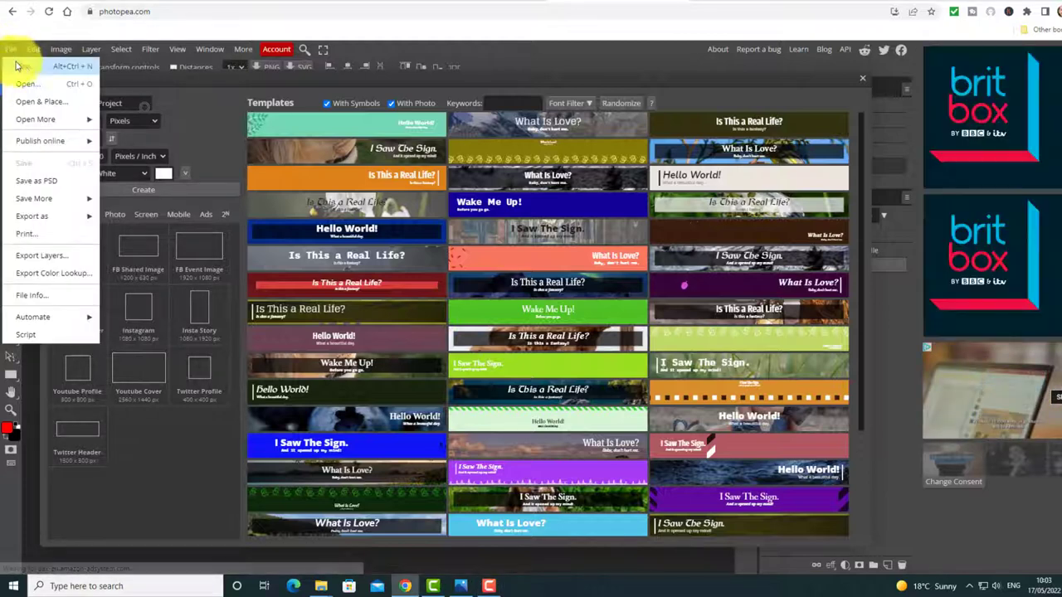
{"action": "left_click", "coordinate": [25, 68]}
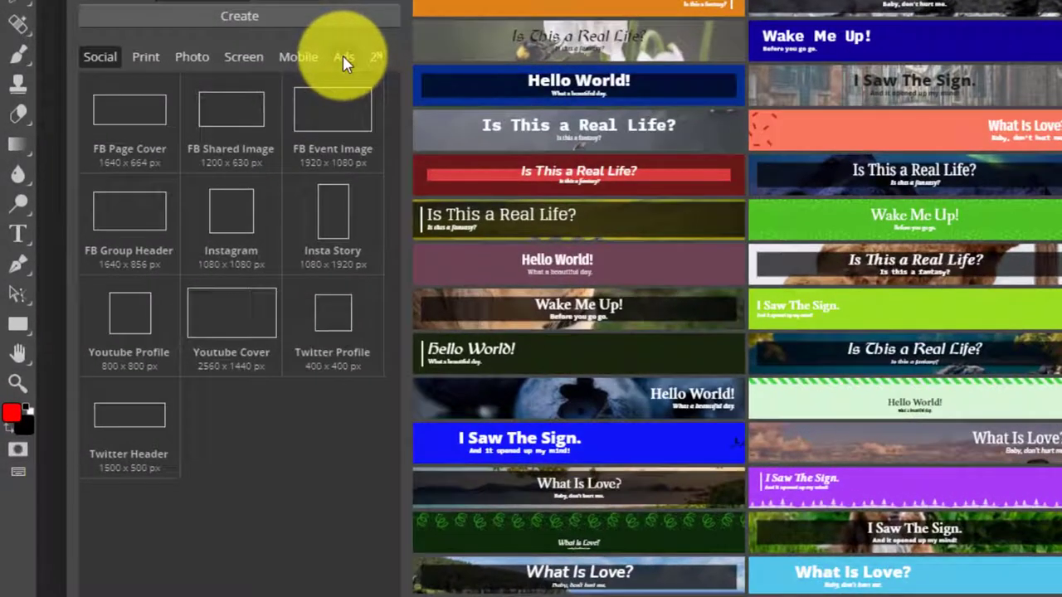
{"action": "left_click", "coordinate": [241, 170]}
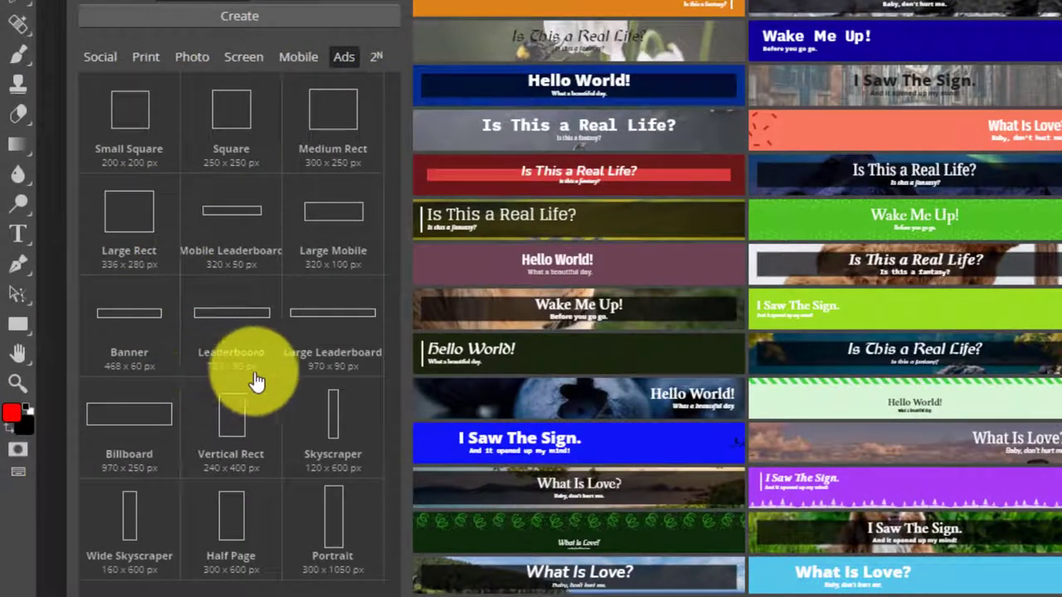
{"action": "left_click", "coordinate": [249, 319]}
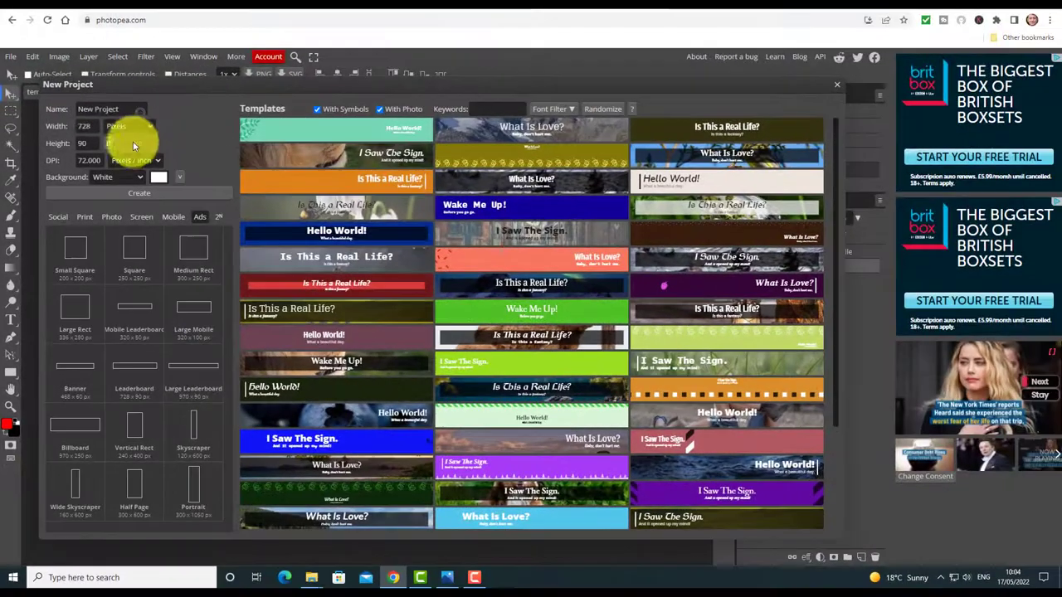
{"action": "left_click", "coordinate": [83, 143]}
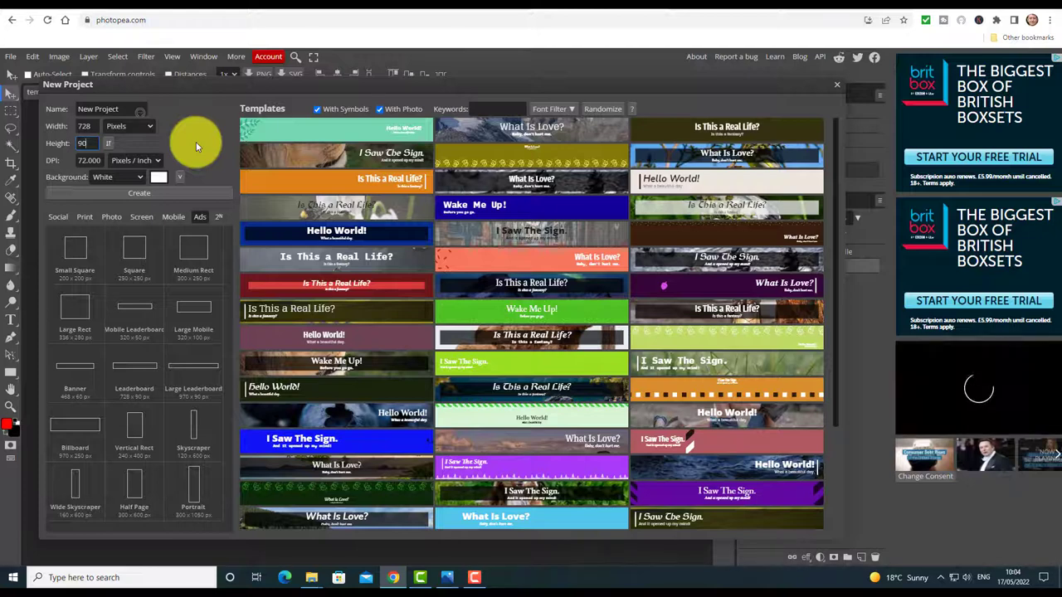
{"action": "key", "text": "BackSpace"}
{"action": "key", "text": "BackSpace"}
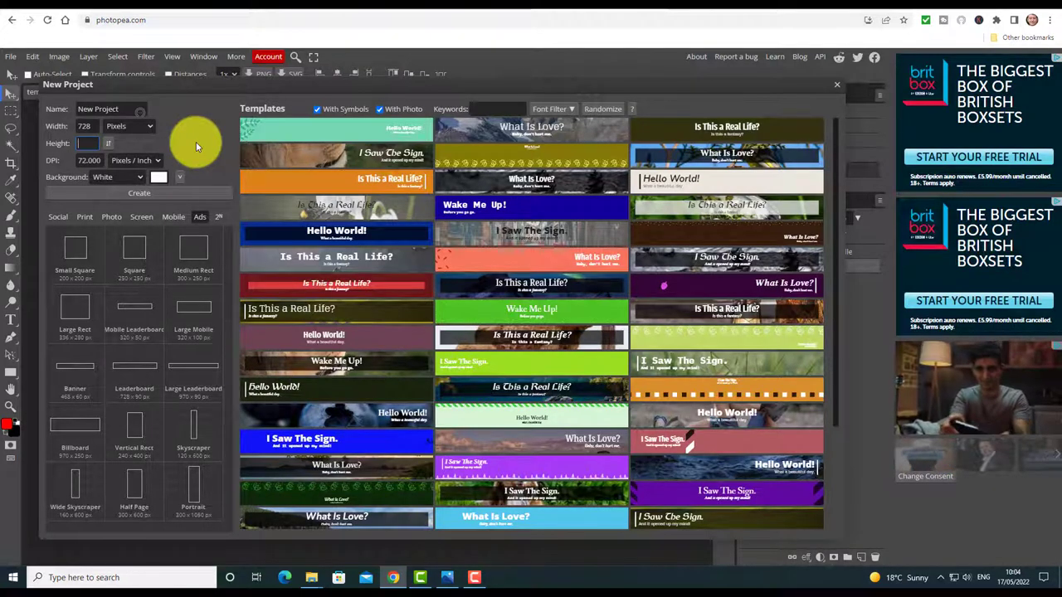
{"action": "type", "text": "15"}
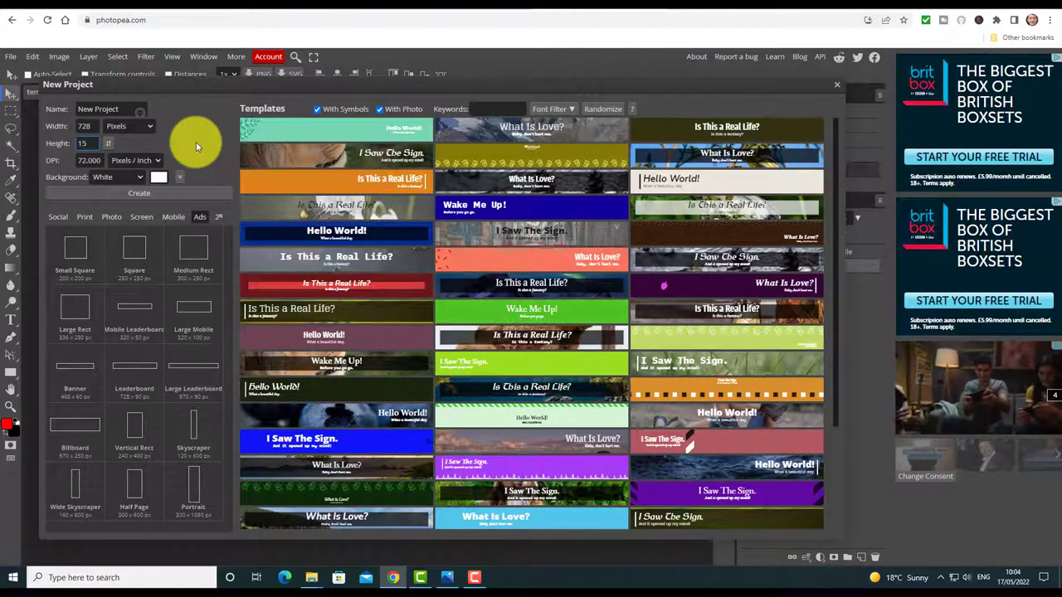
Set the new project's background colour to pure red (ff0000) and create the project.
{"action": "left_click", "coordinate": [158, 179]}
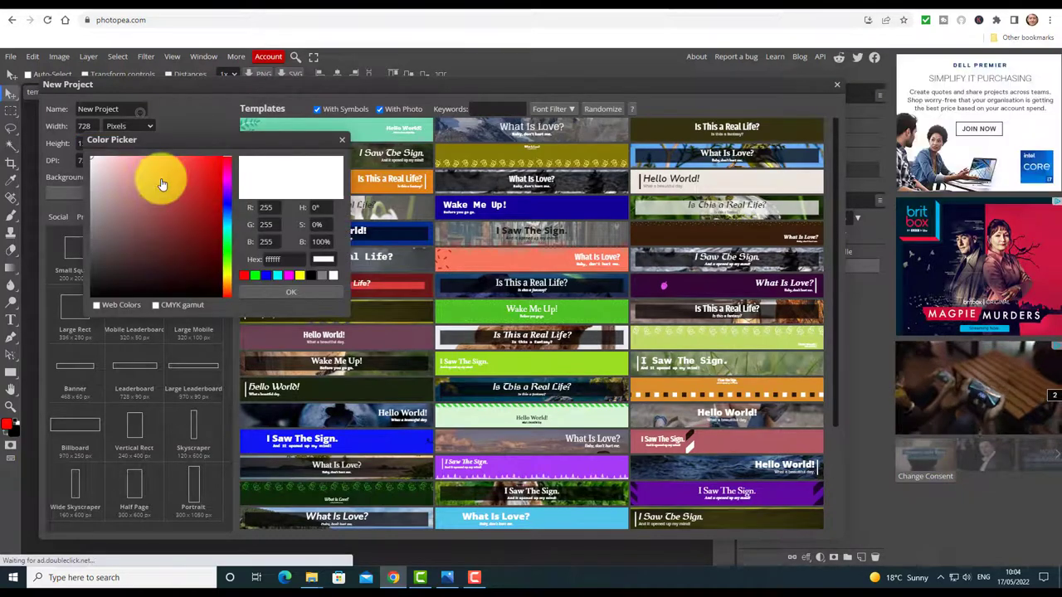
{"action": "left_click", "coordinate": [210, 167]}
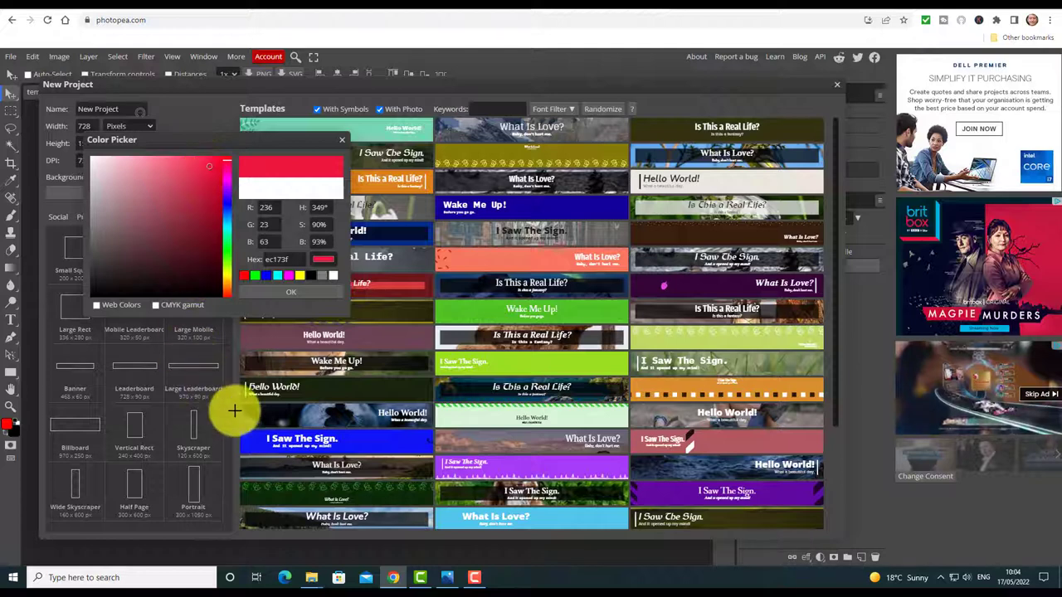
{"action": "left_click", "coordinate": [244, 276]}
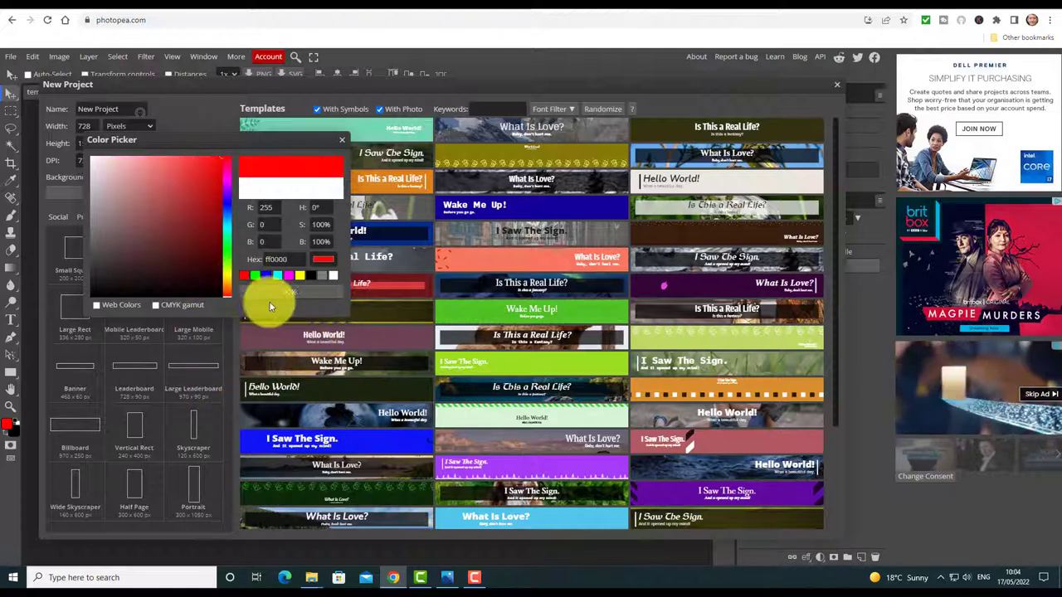
{"action": "left_click", "coordinate": [281, 297]}
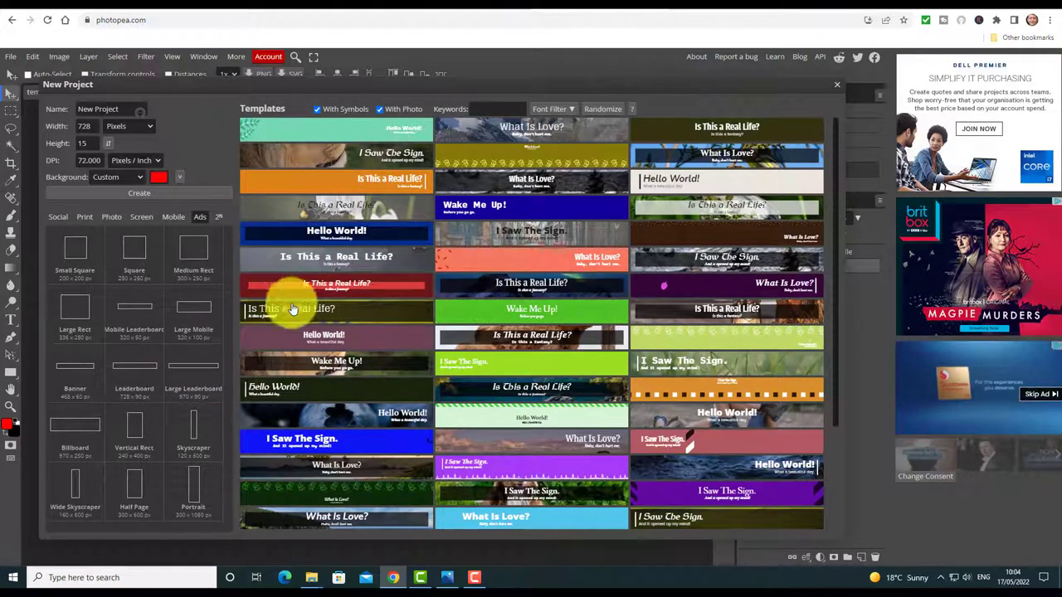
{"action": "left_click", "coordinate": [138, 193]}
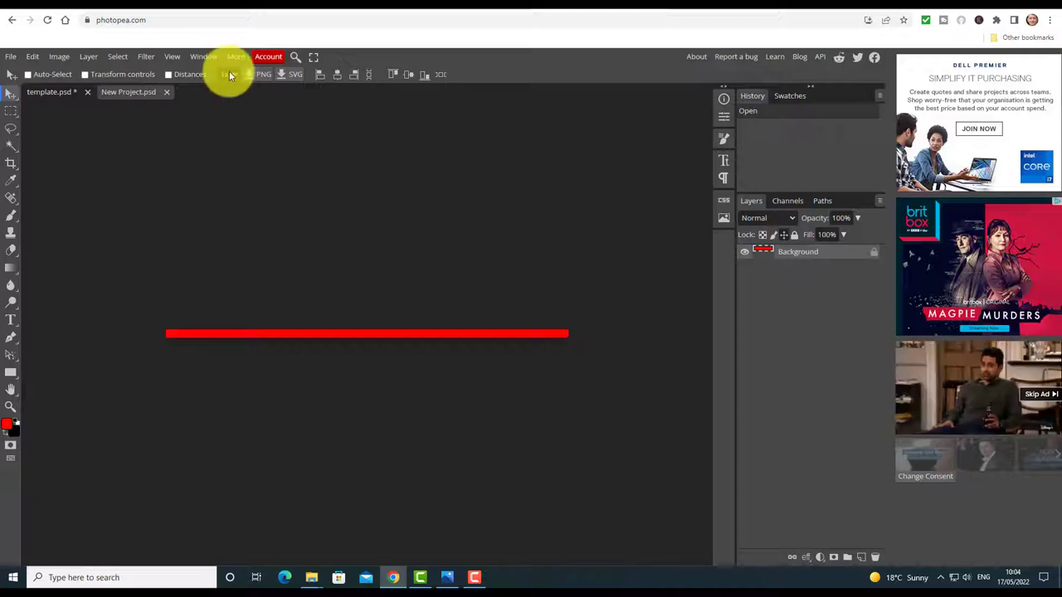
Export the red line as a JPG named RedLine.
{"action": "left_click", "coordinate": [10, 56]}
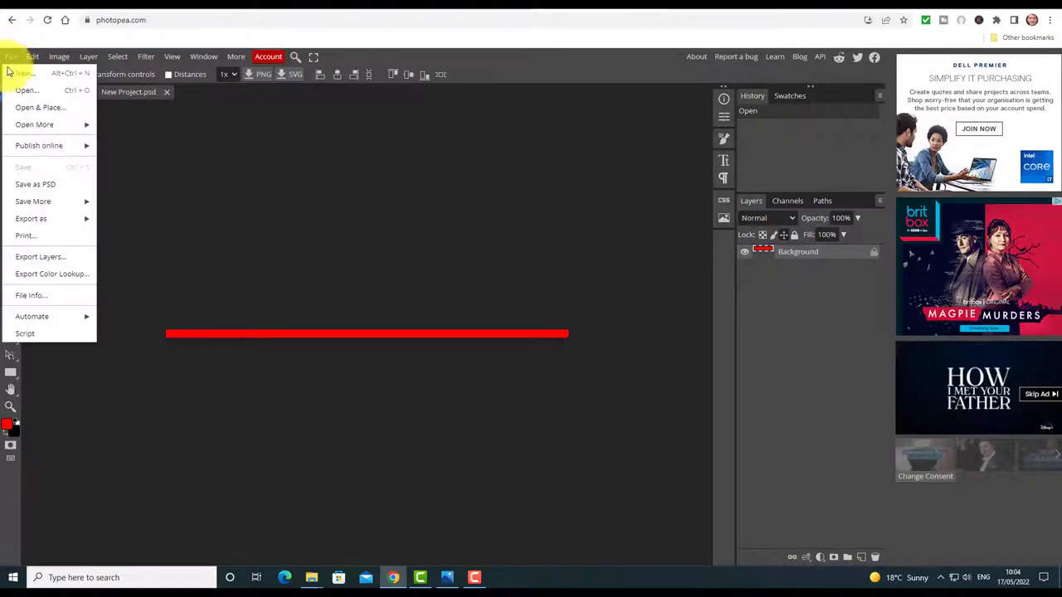
{"action": "mouse_move", "coordinate": [33, 218]}
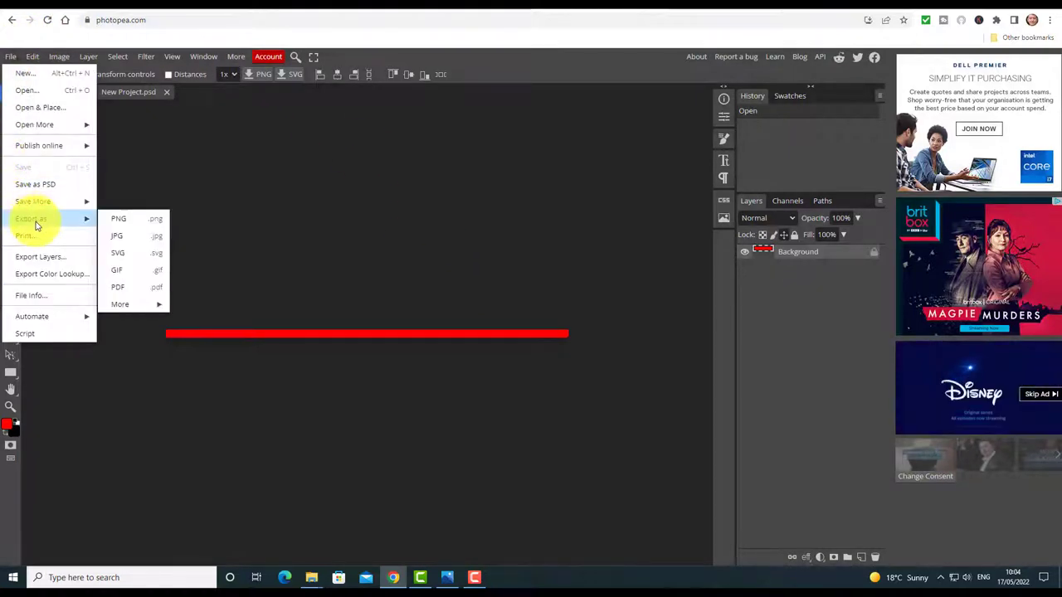
{"action": "left_click", "coordinate": [120, 235]}
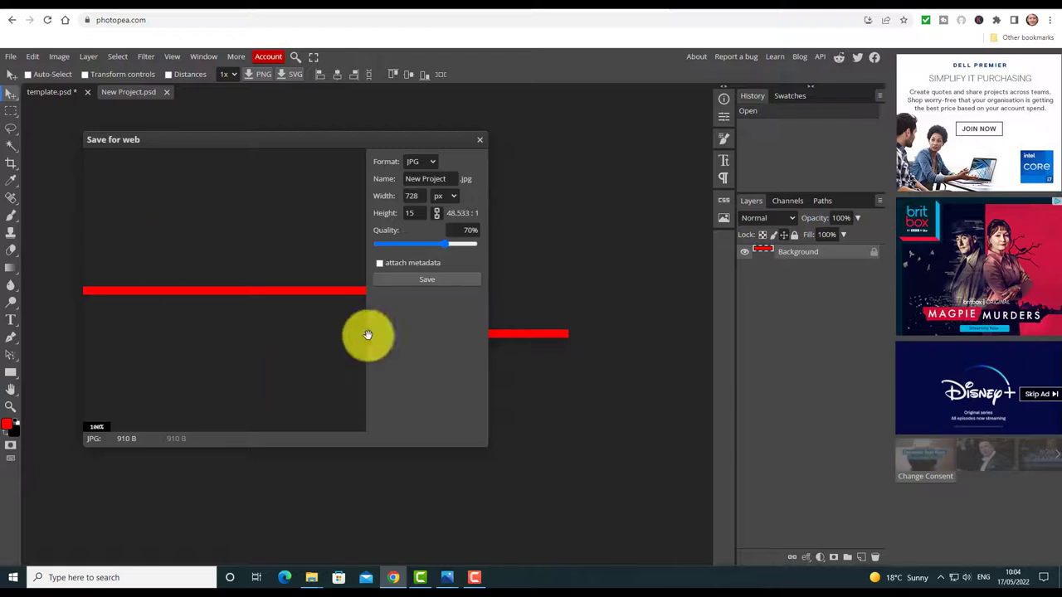
{"action": "left_click", "coordinate": [434, 178]}
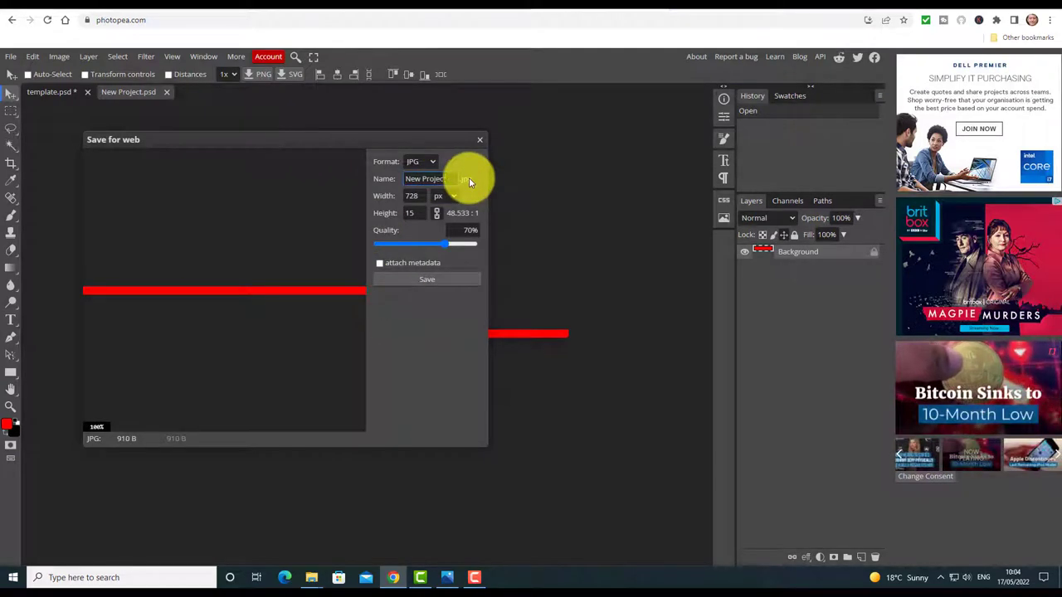
{"action": "type", "text": "Red"}
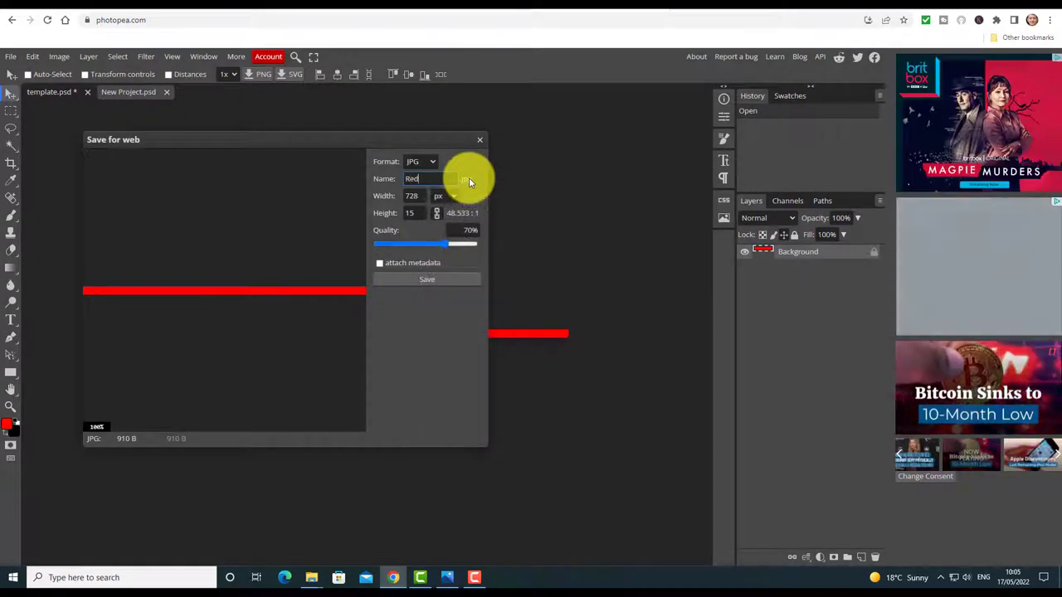
{"action": "type", "text": "Line"}
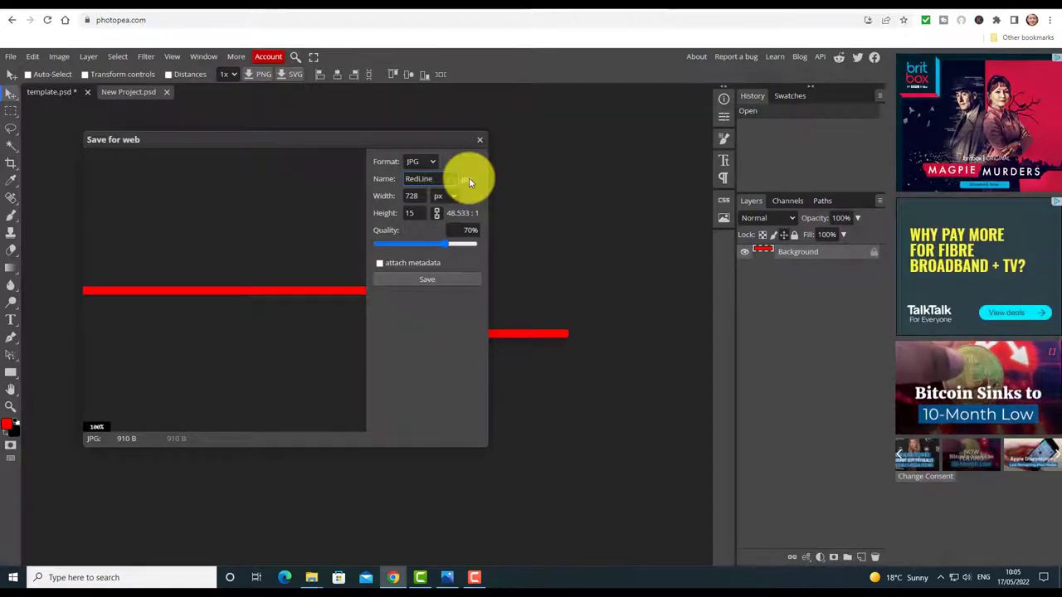
{"action": "left_click", "coordinate": [427, 278]}
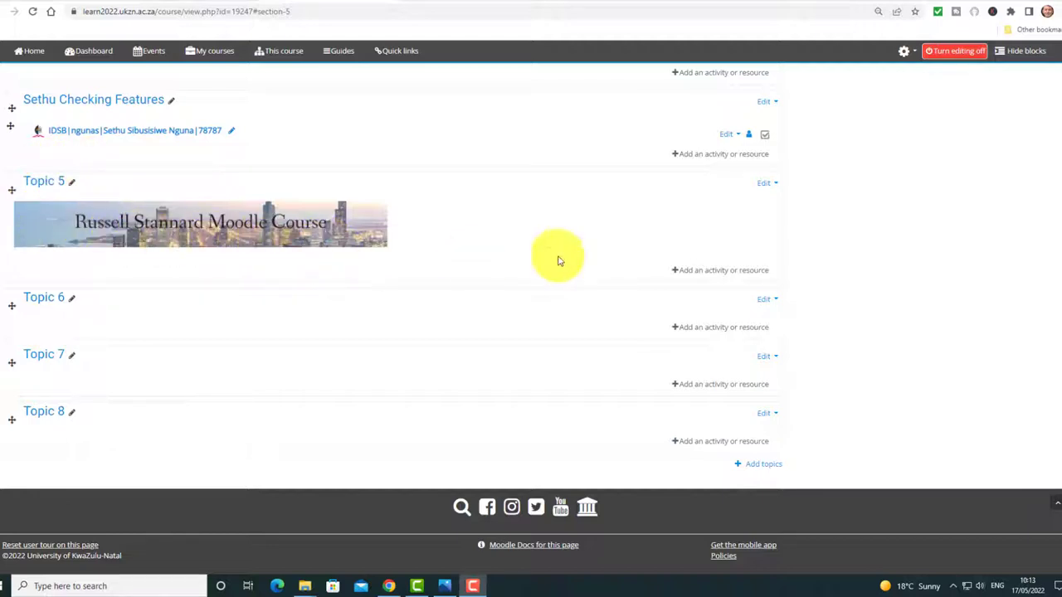
Open the Topic 5 summary for editing and upload RedLine.jpg as an image below the banner.
{"action": "left_click", "coordinate": [764, 186]}
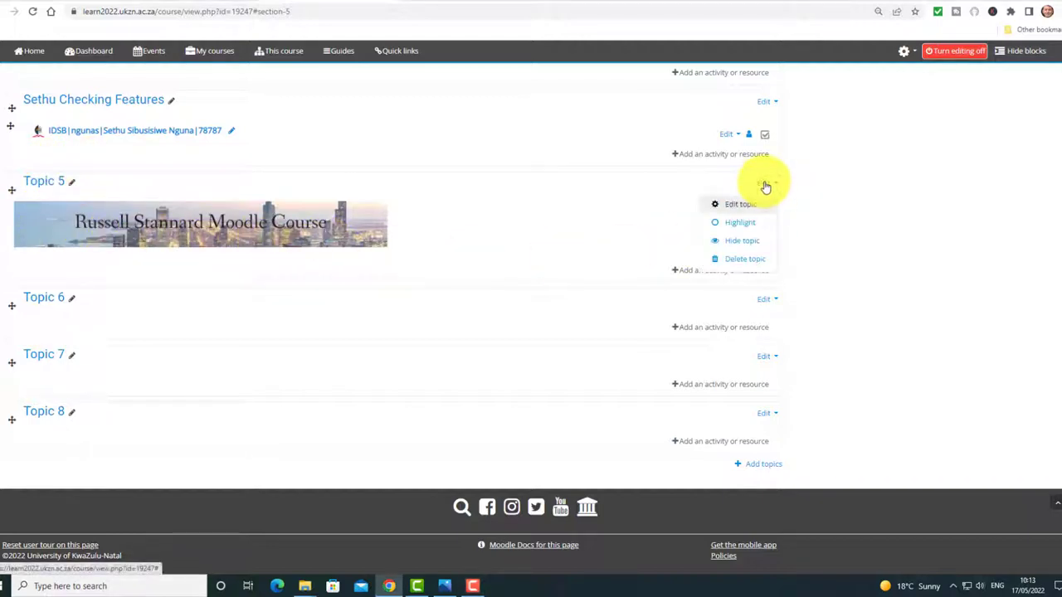
{"action": "left_click", "coordinate": [735, 207]}
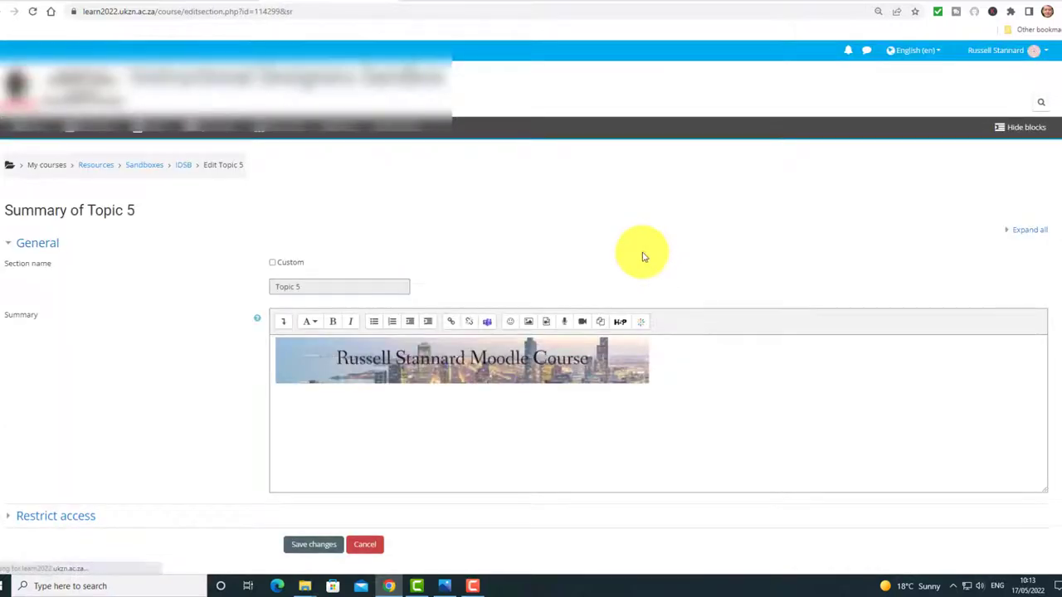
{"action": "left_click", "coordinate": [658, 369]}
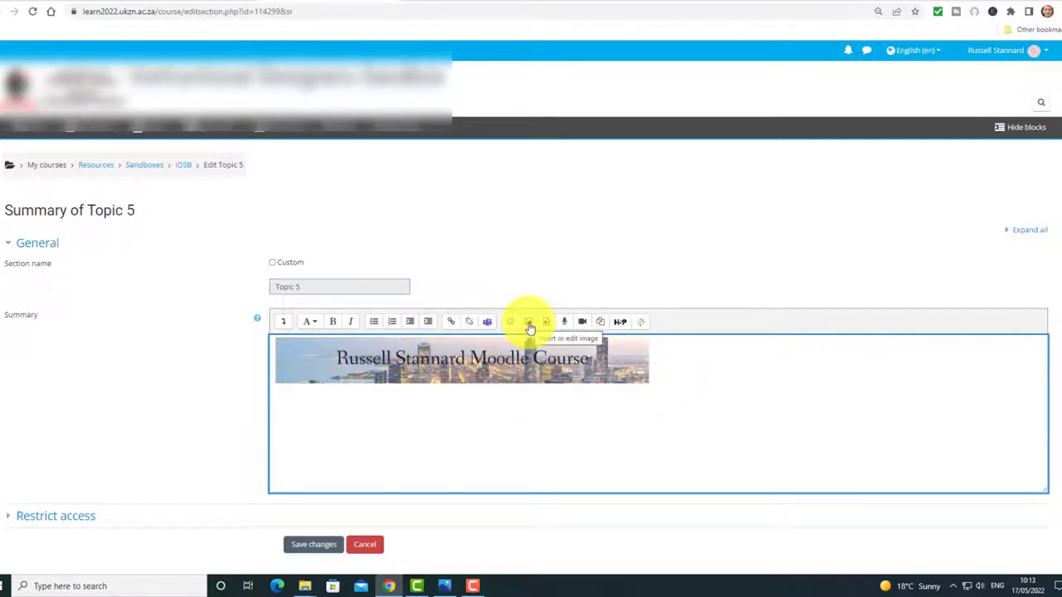
{"action": "left_click", "coordinate": [529, 324]}
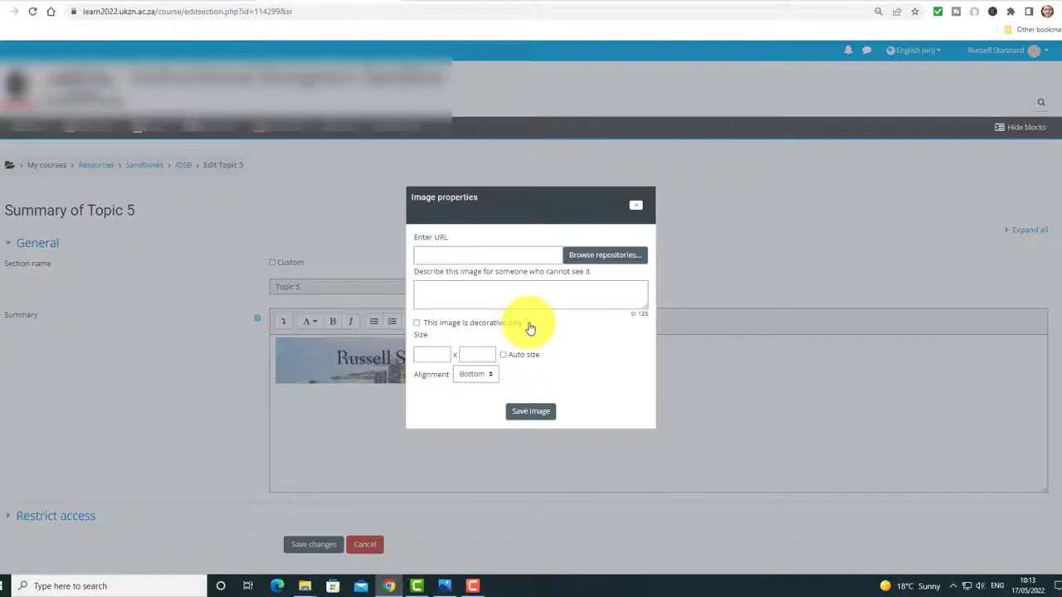
{"action": "left_click", "coordinate": [590, 260]}
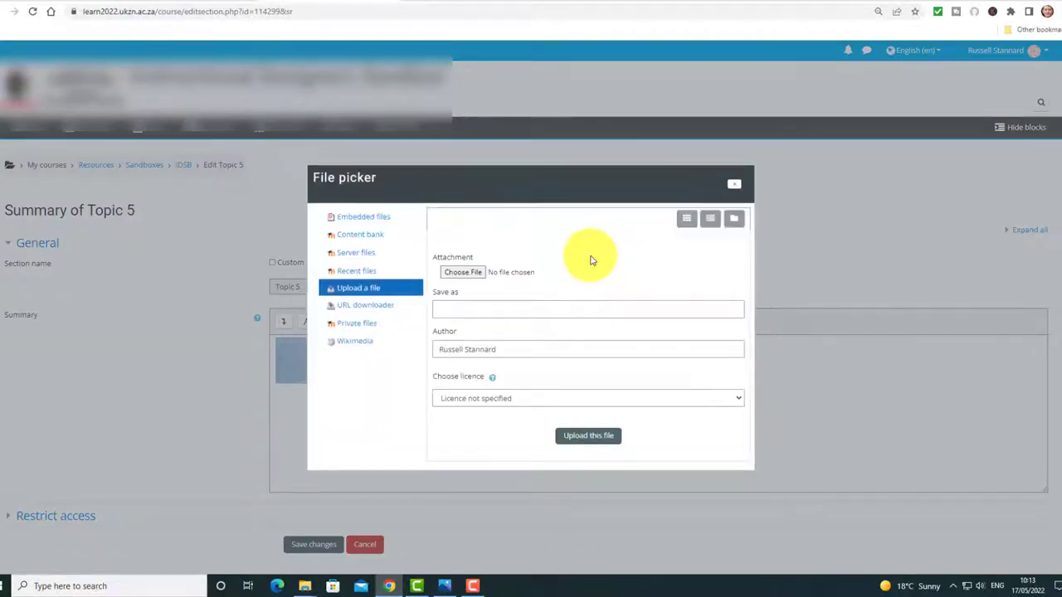
{"action": "left_click", "coordinate": [469, 274]}
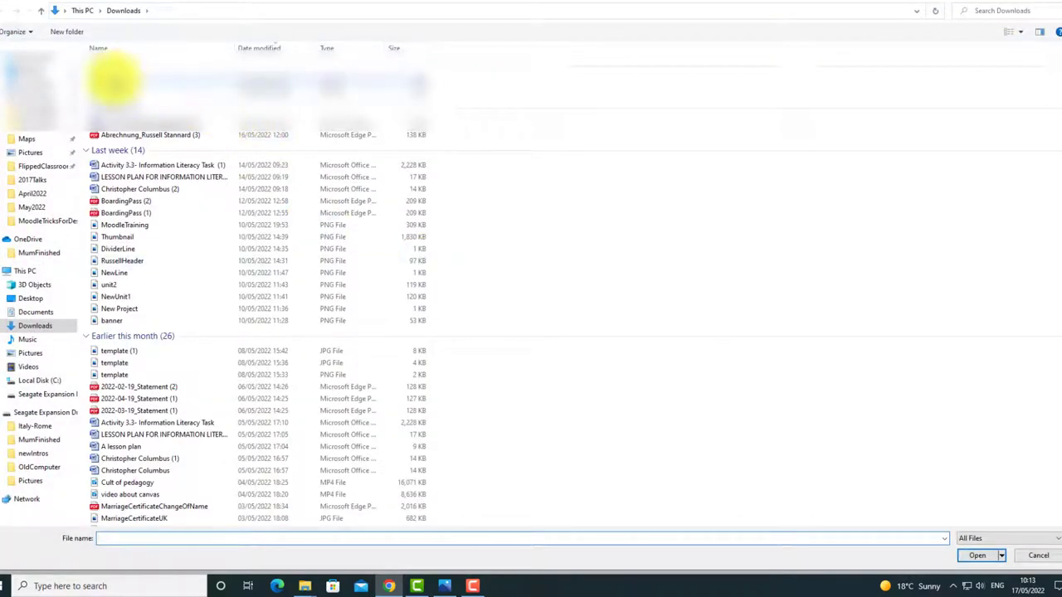
{"action": "left_click", "coordinate": [112, 80]}
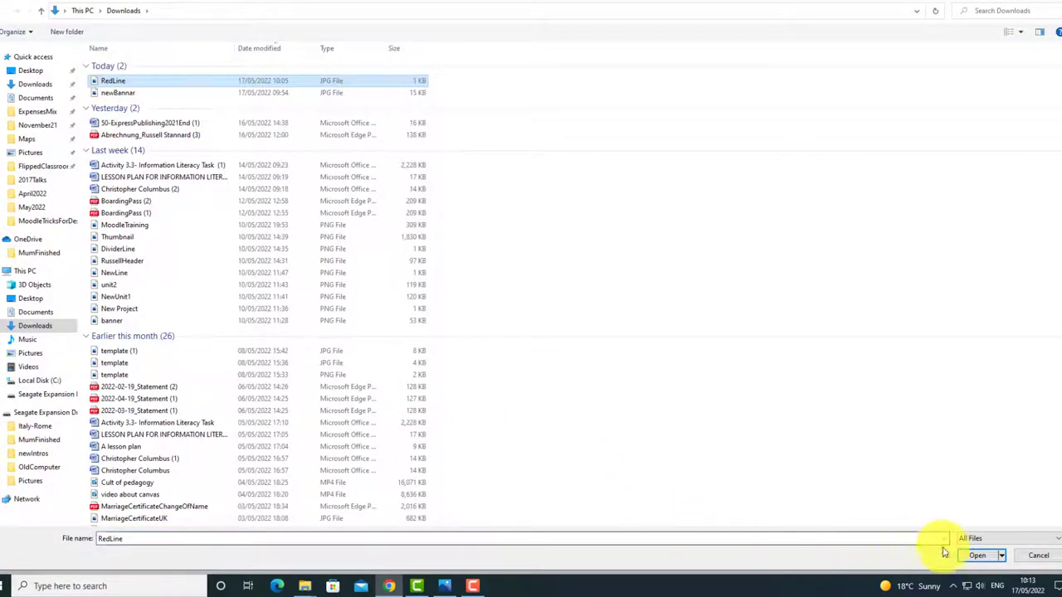
{"action": "left_click", "coordinate": [977, 554]}
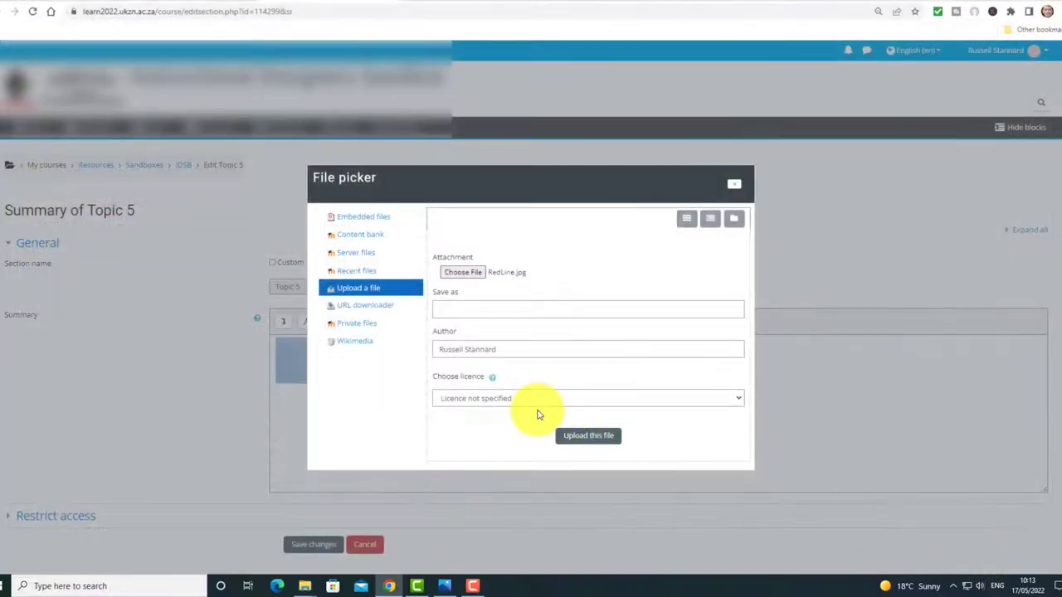
{"action": "left_click", "coordinate": [578, 437]}
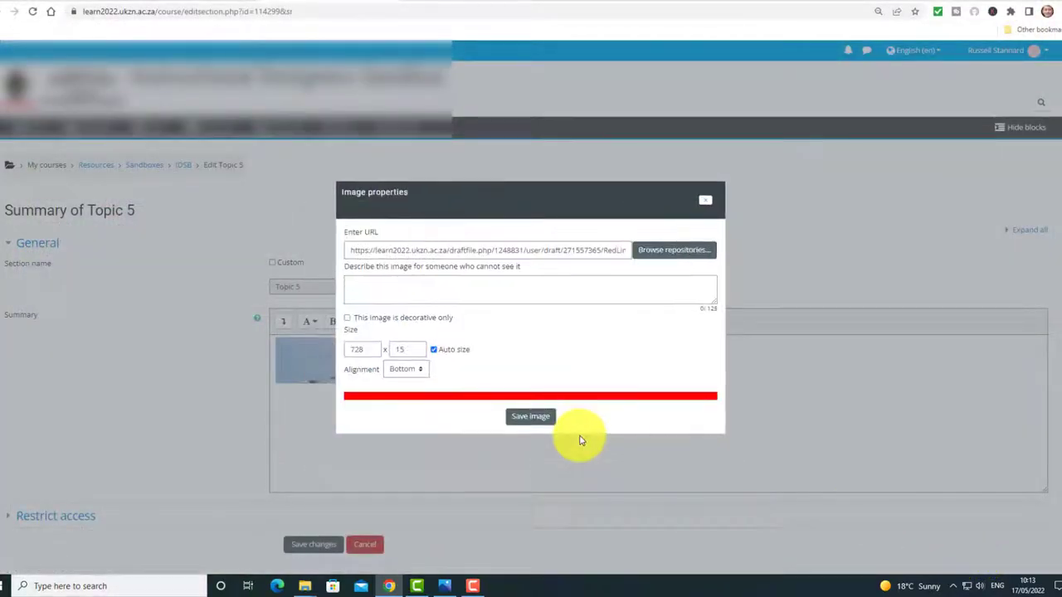
Give the red line image the description "Red line", insert it and save the Topic 5 summary.
{"action": "left_click", "coordinate": [424, 287]}
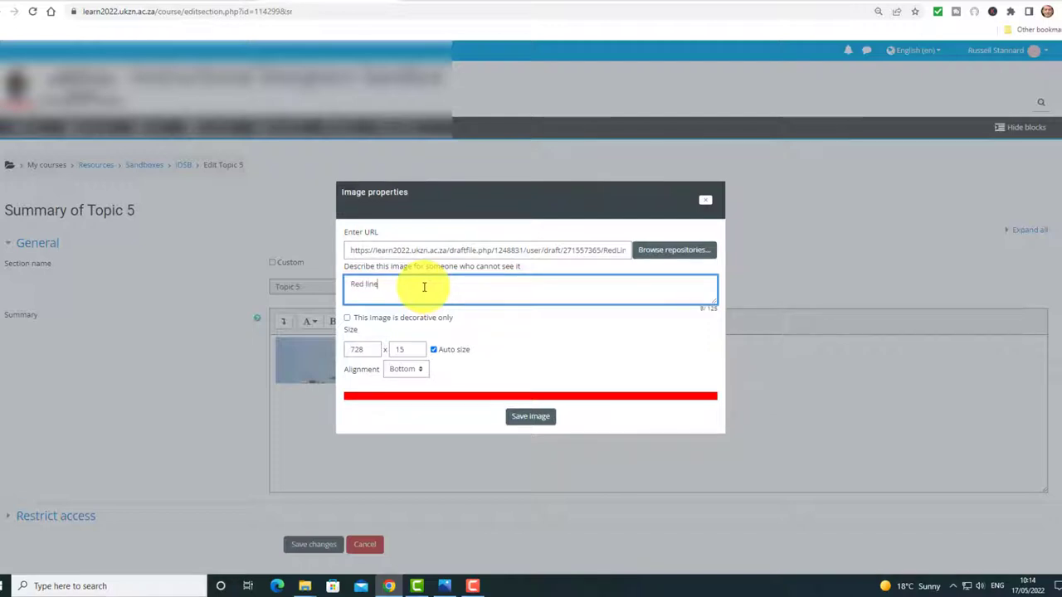
{"action": "left_click", "coordinate": [530, 416]}
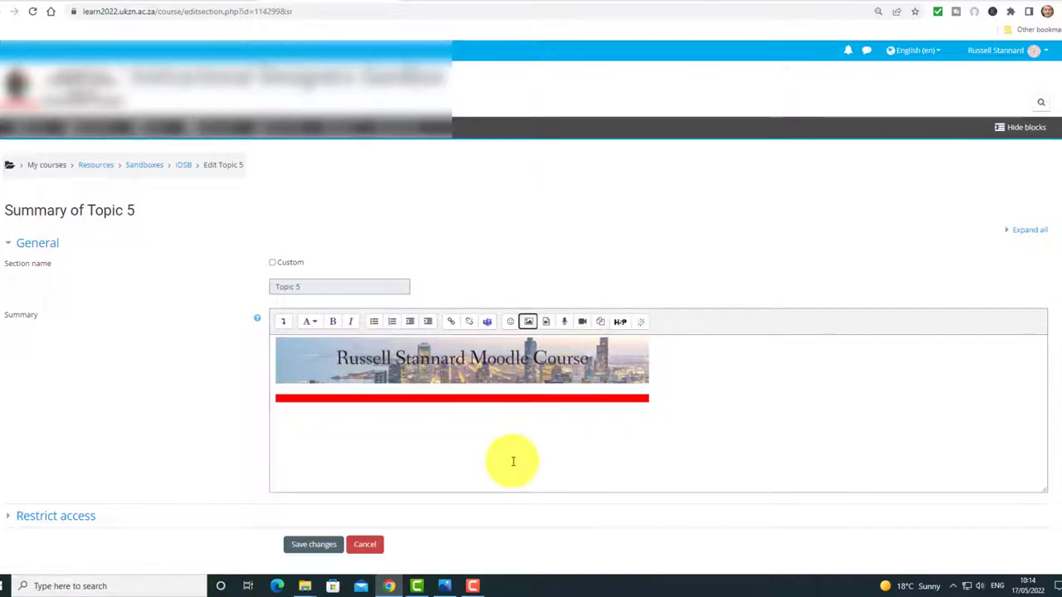
{"action": "left_click", "coordinate": [318, 549]}
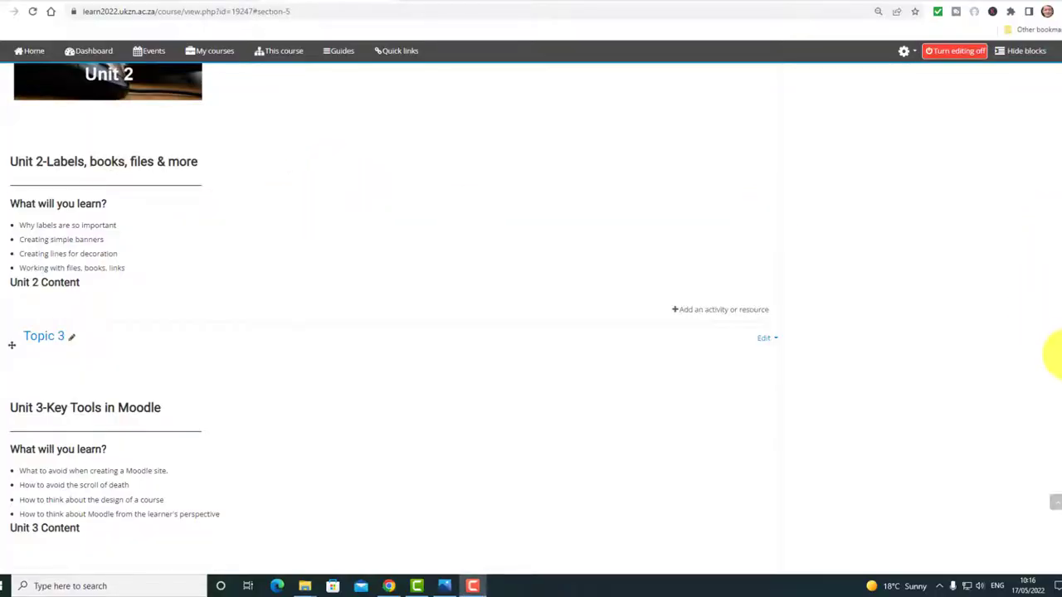
Open the Topic 1 summary for editing and copy its text from the heading "Unit 1-Avoiding the scroll of death" through "Unit 1 Content".
{"action": "scroll", "coordinate": [1048, 356], "scroll_direction": "up", "scroll_amount": 6}
{"action": "scroll", "coordinate": [1049, 257], "scroll_direction": "up", "scroll_amount": 2}
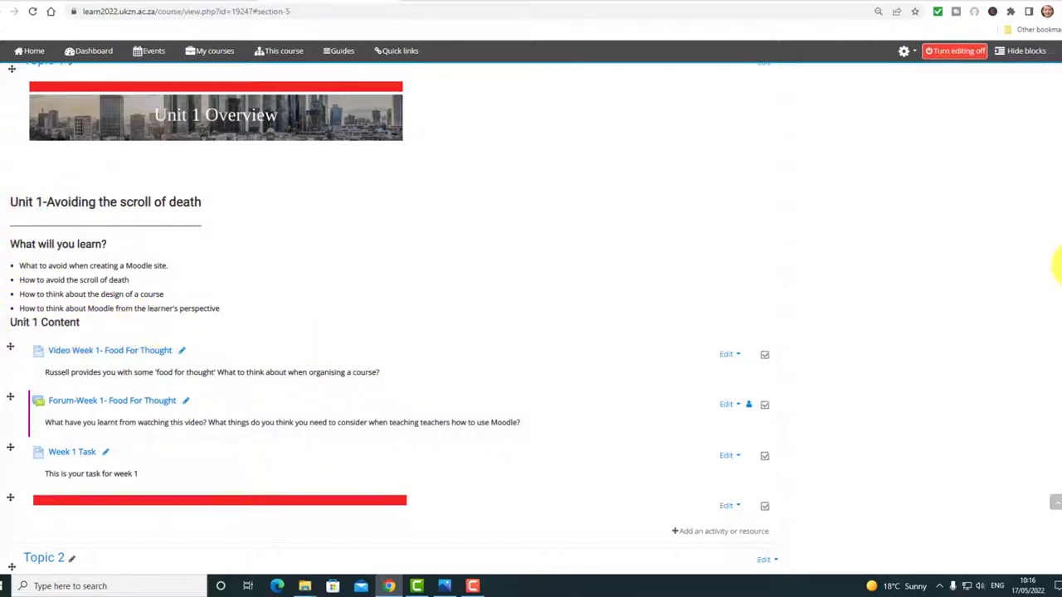
{"action": "scroll", "coordinate": [1055, 263], "scroll_direction": "up", "scroll_amount": 1}
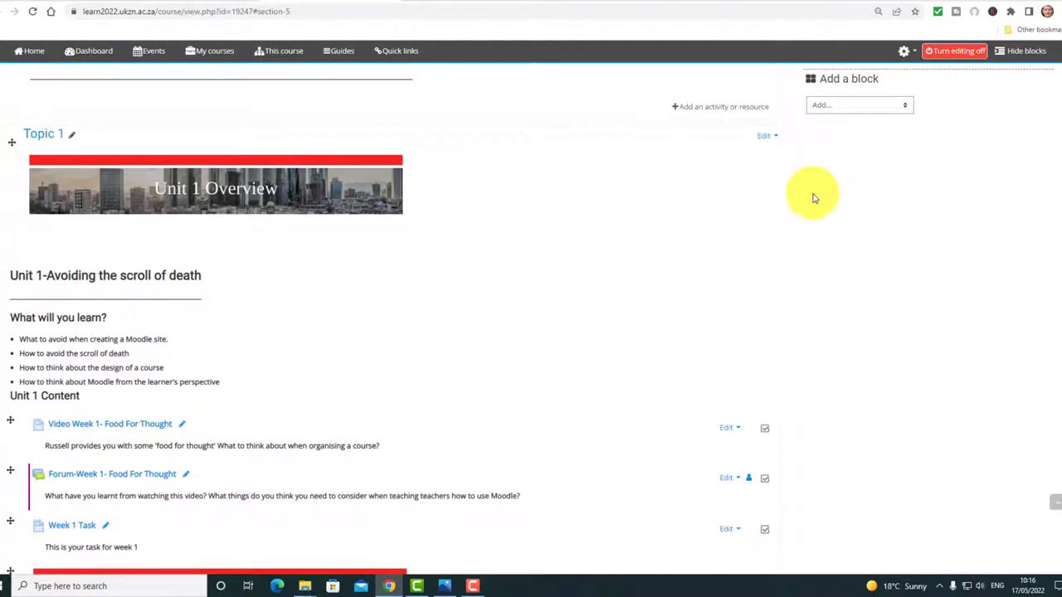
{"action": "left_click", "coordinate": [762, 137]}
{"action": "left_click", "coordinate": [735, 160]}
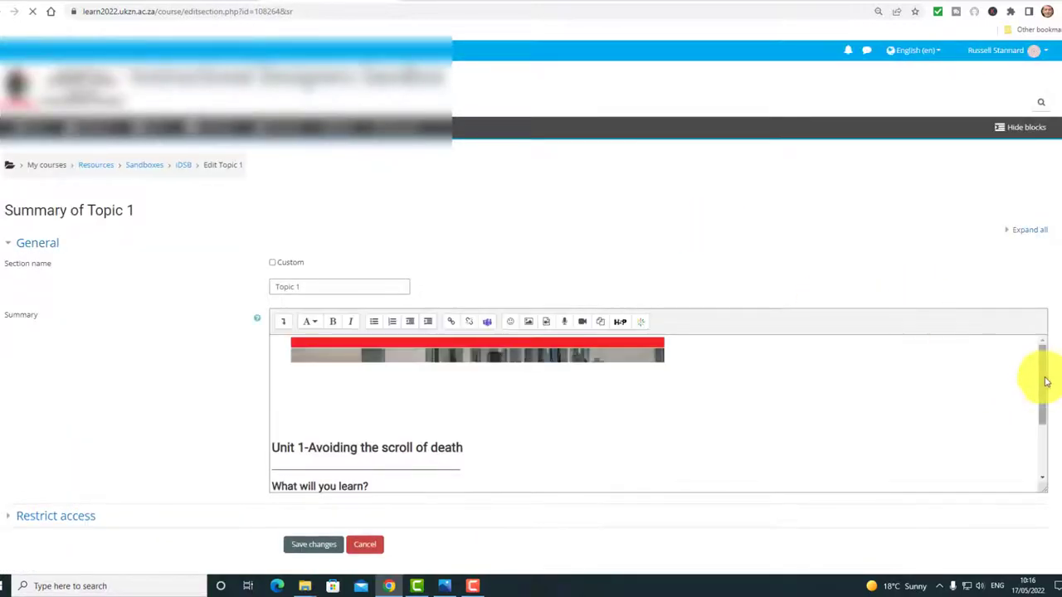
{"action": "left_click", "coordinate": [1046, 379]}
{"action": "left_click_drag", "start_coordinate": [1046, 379], "coordinate": [1041, 411]}
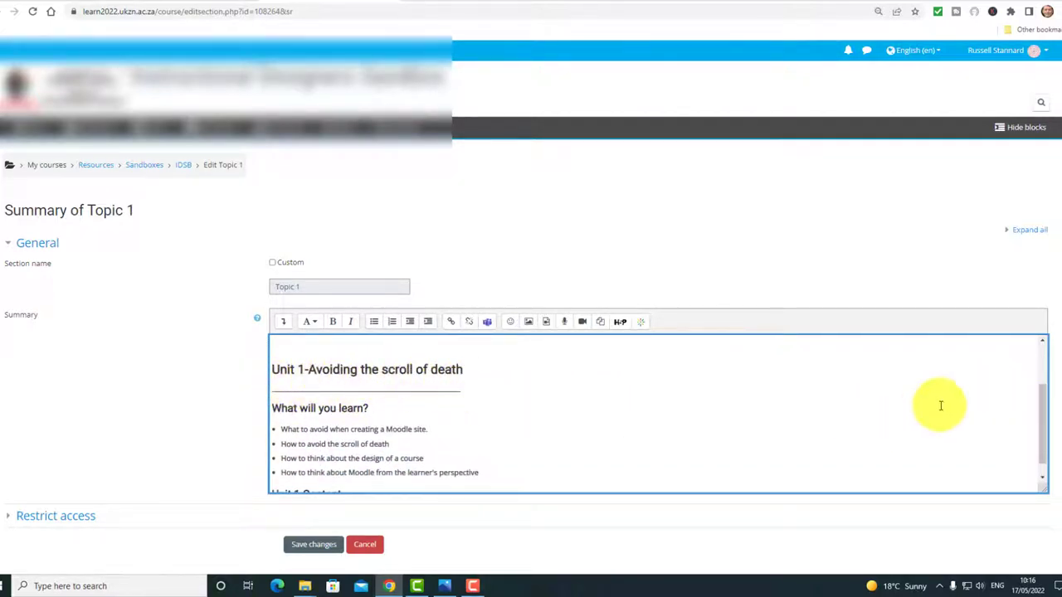
{"action": "left_click_drag", "start_coordinate": [1040, 407], "coordinate": [1040, 415]}
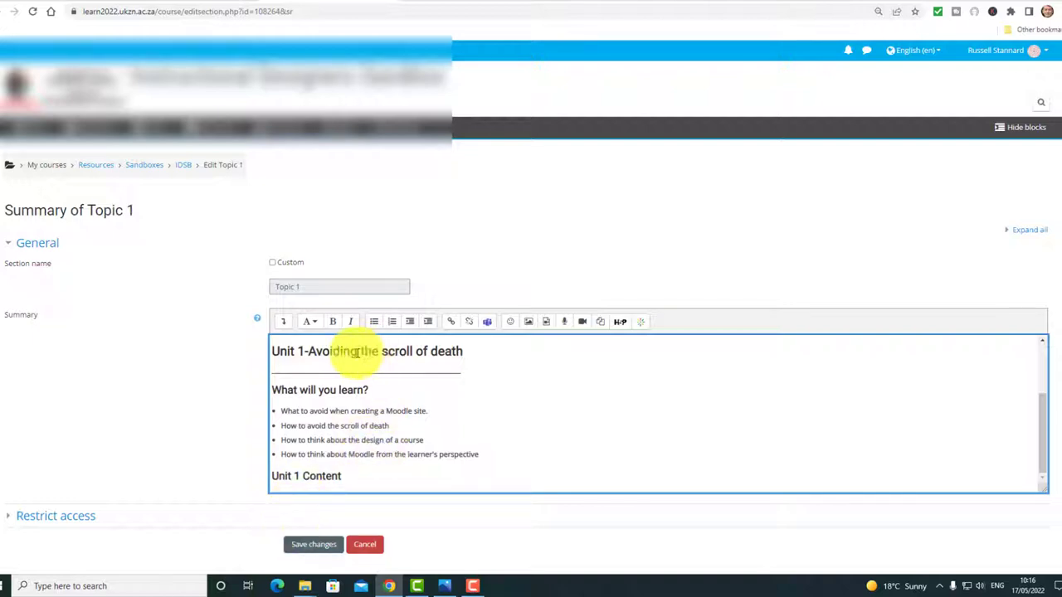
{"action": "left_click_drag", "start_coordinate": [368, 476], "coordinate": [274, 355]}
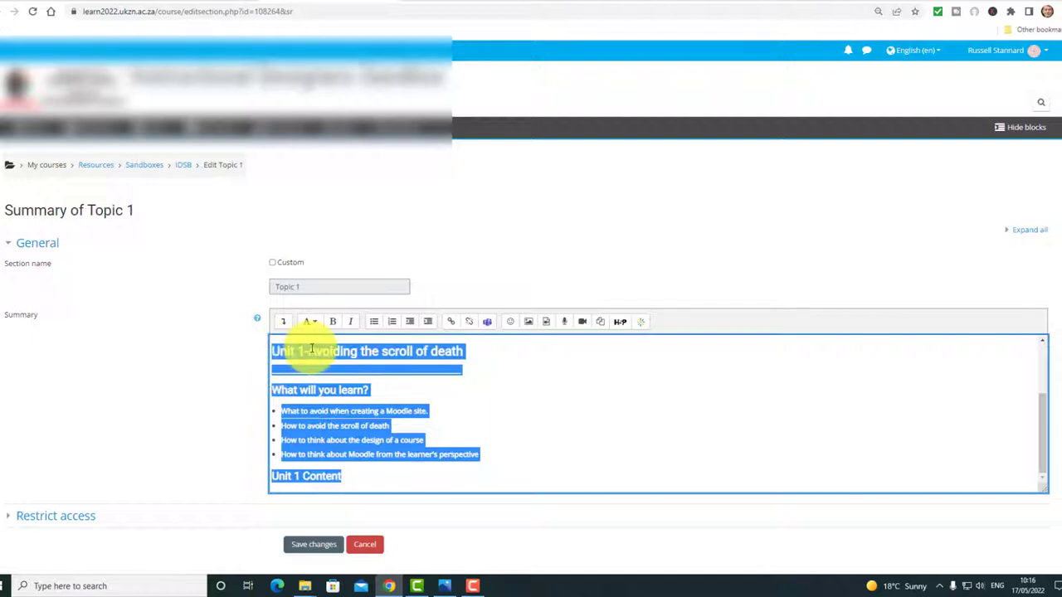
{"action": "right_click", "coordinate": [312, 348]}
{"action": "left_click", "coordinate": [340, 390]}
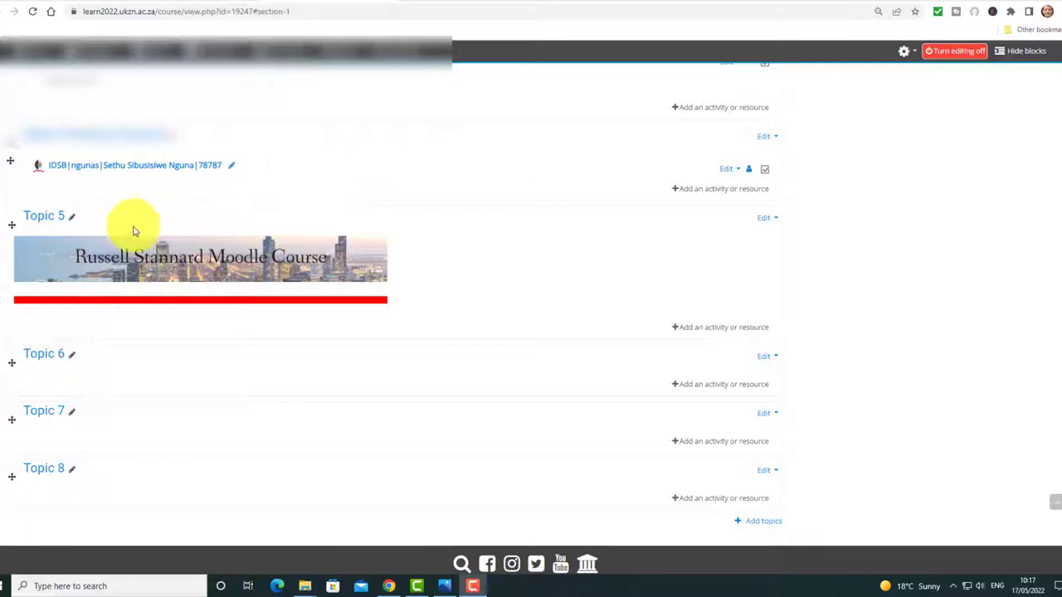
Open the Topic 5 summary for editing and paste the copied unit text below the red line.
{"action": "left_click", "coordinate": [764, 219]}
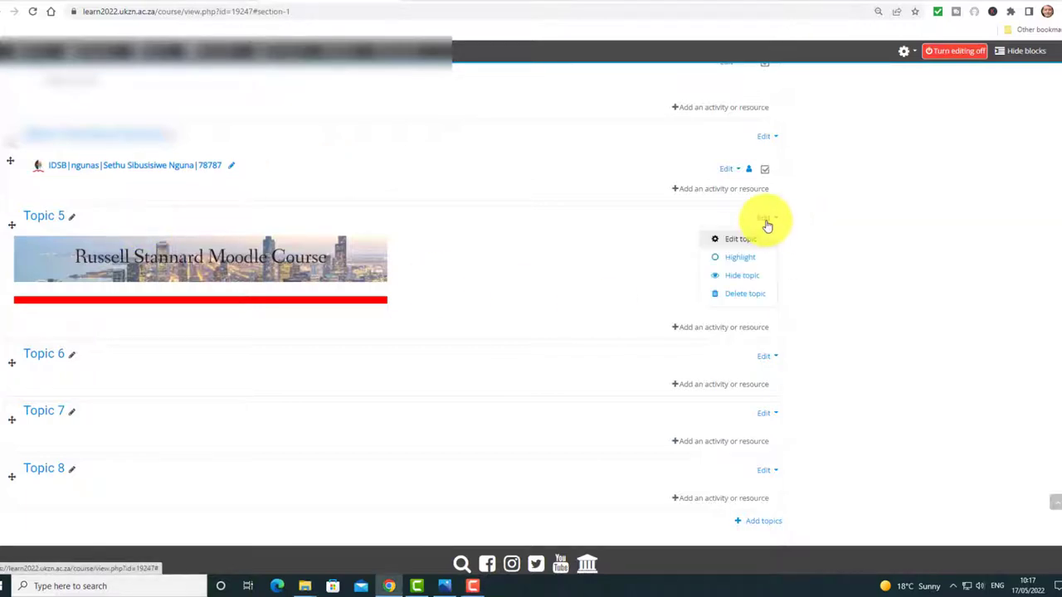
{"action": "left_click", "coordinate": [737, 239]}
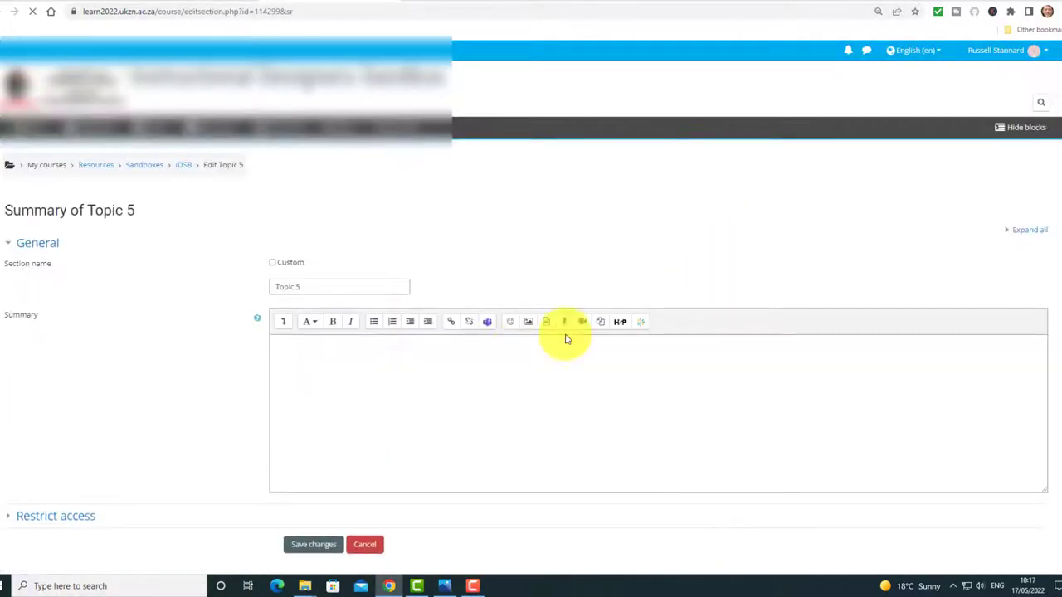
{"action": "left_click", "coordinate": [663, 401]}
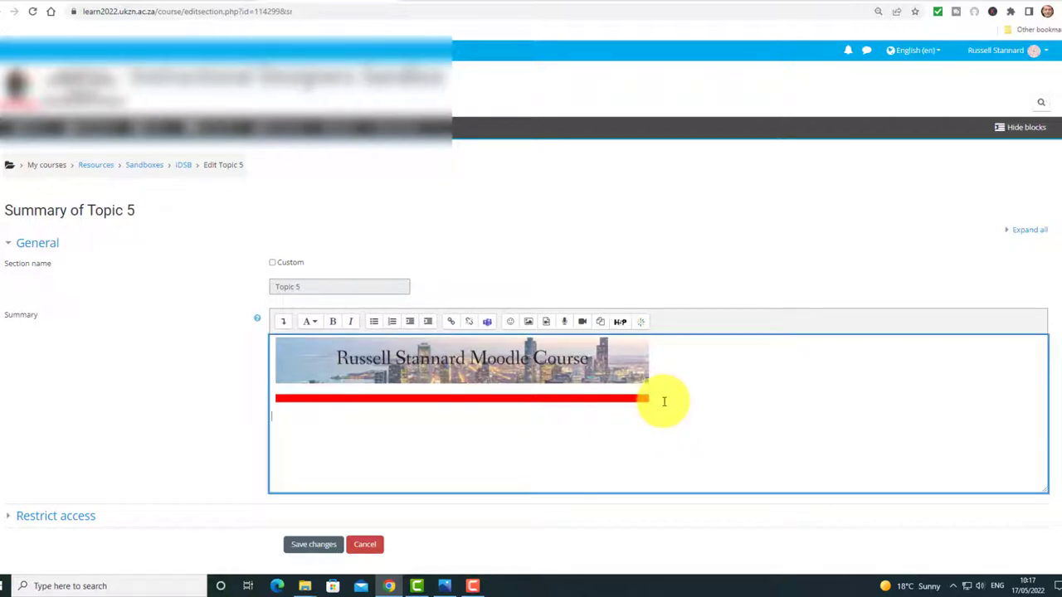
{"action": "key", "text": "ctrl+v"}
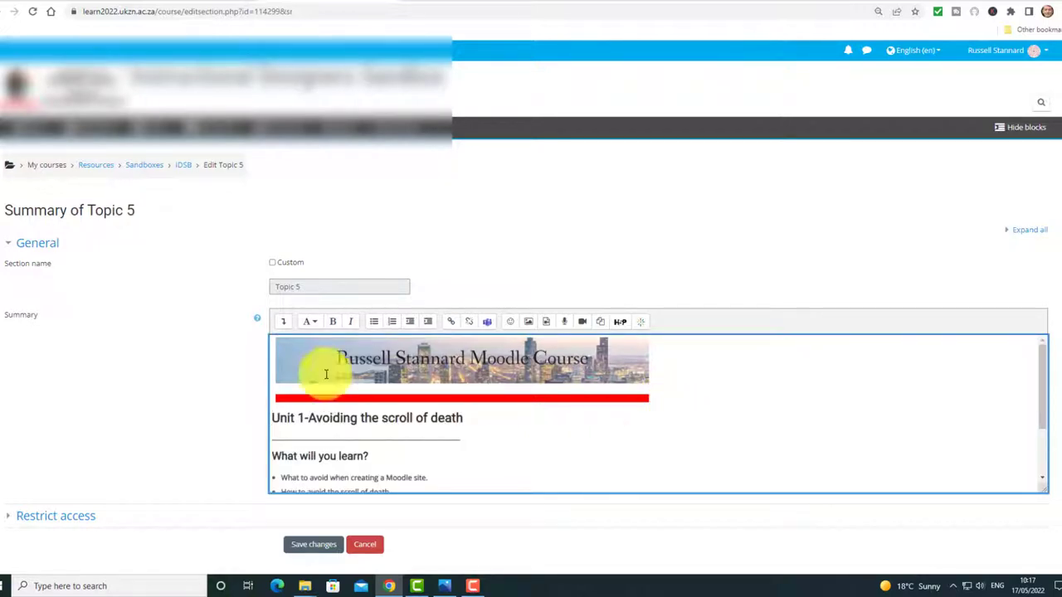
Change the unit number in the pasted heading to 5.
{"action": "left_click", "coordinate": [272, 417]}
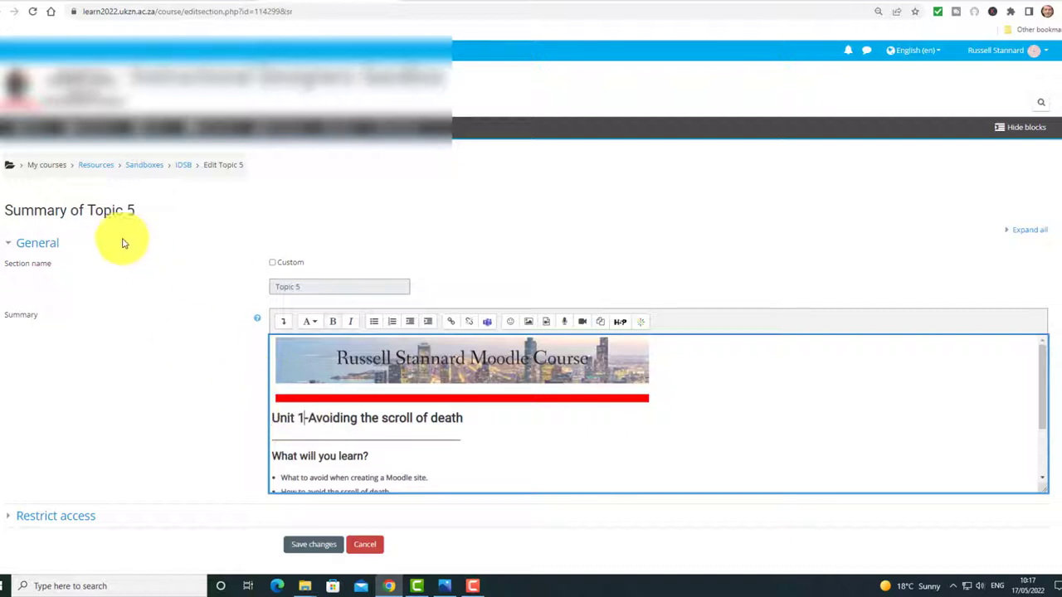
{"action": "key", "text": "Right"}
{"action": "key", "text": "Right"}
{"action": "key", "text": "Right"}
{"action": "key", "text": "Right"}
{"action": "key", "text": "Right"}
{"action": "key", "text": "shift+Right"}
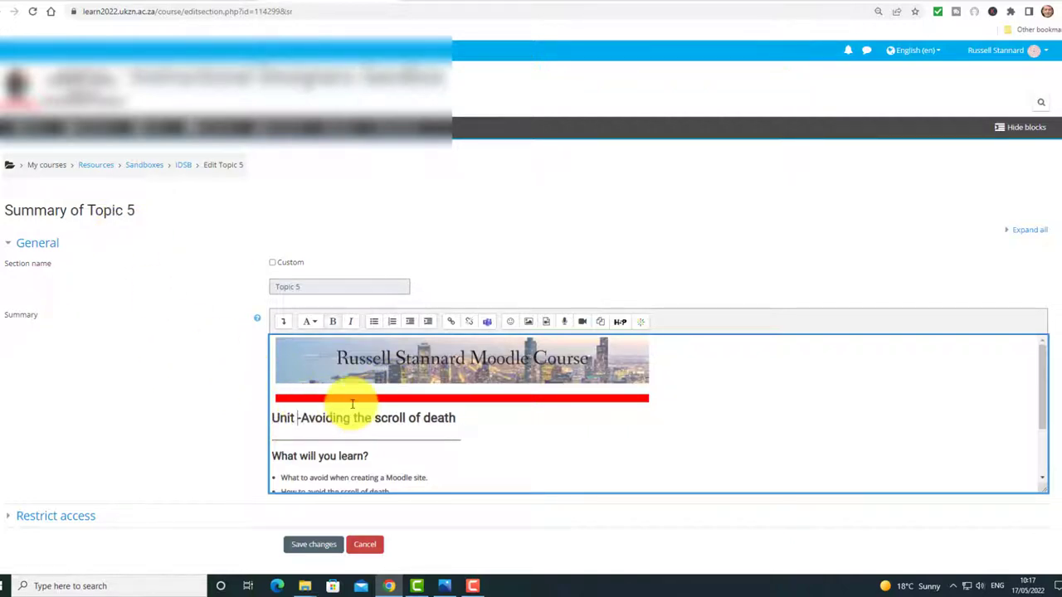
{"action": "type", "text": "5"}
Replace the heading text after "Unit 5-" with "Different title".
{"action": "left_click", "coordinate": [469, 421]}
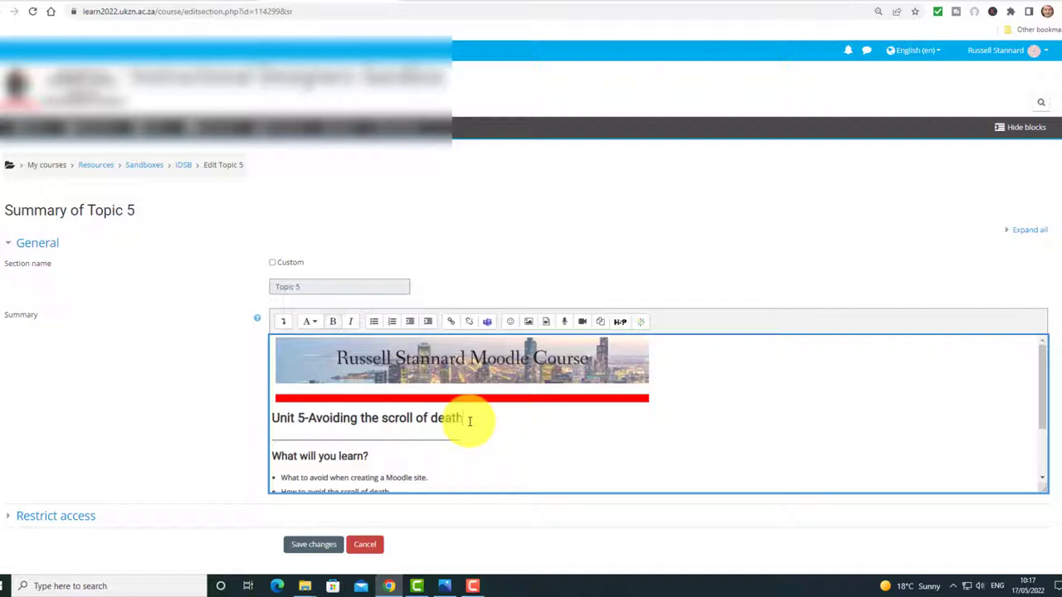
{"action": "key", "text": "BackSpace"}
{"action": "key", "text": "BackSpace"}
{"action": "key", "text": "BackSpace"}
{"action": "key", "text": "BackSpace"}
{"action": "key", "text": "BackSpace"}
{"action": "key", "text": "BackSpace"}
{"action": "key", "text": "BackSpace"}
{"action": "key", "text": "BackSpace"}
{"action": "key", "text": "BackSpace"}
{"action": "key", "text": "BackSpace"}
{"action": "key", "text": "BackSpace"}
{"action": "key", "text": "BackSpace"}
{"action": "key", "text": "BackSpace"}
{"action": "key", "text": "BackSpace"}
{"action": "key", "text": "BackSpace"}
{"action": "key", "text": "BackSpace"}
{"action": "key", "text": "BackSpace"}
{"action": "key", "text": "BackSpace"}
{"action": "key", "text": "BackSpace"}
{"action": "key", "text": "BackSpace"}
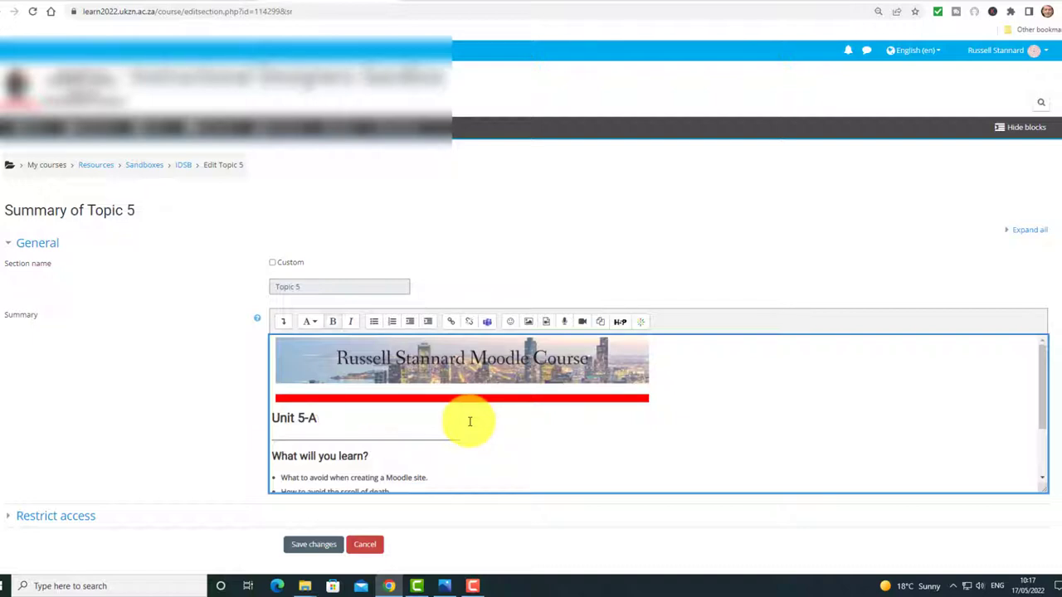
{"action": "type", "text": "Different title"}
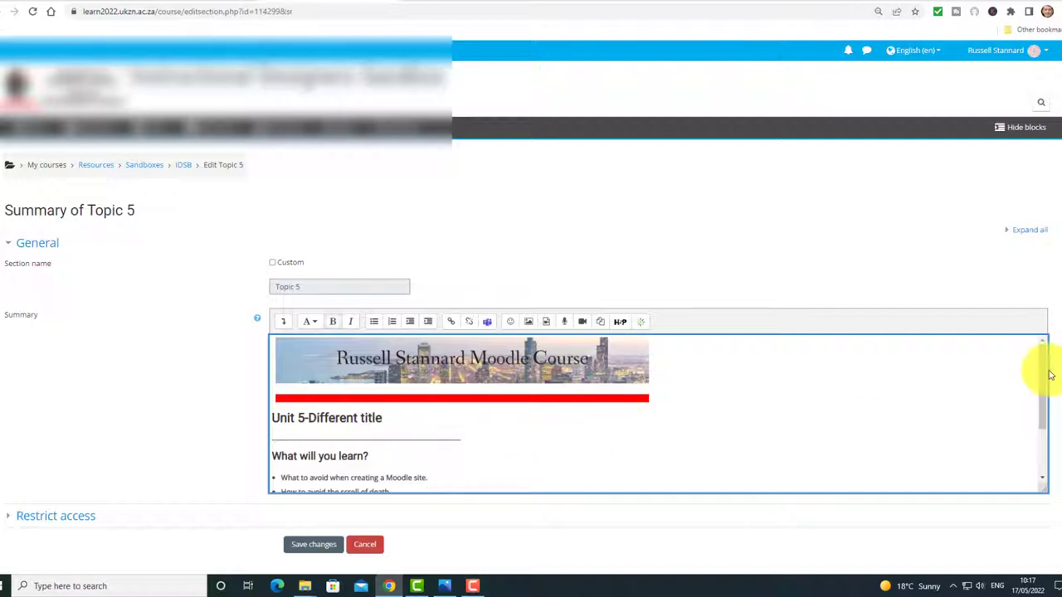
Check the rest of the pasted text and save the Topic 5 summary.
{"action": "key", "text": "ctrl+a"}
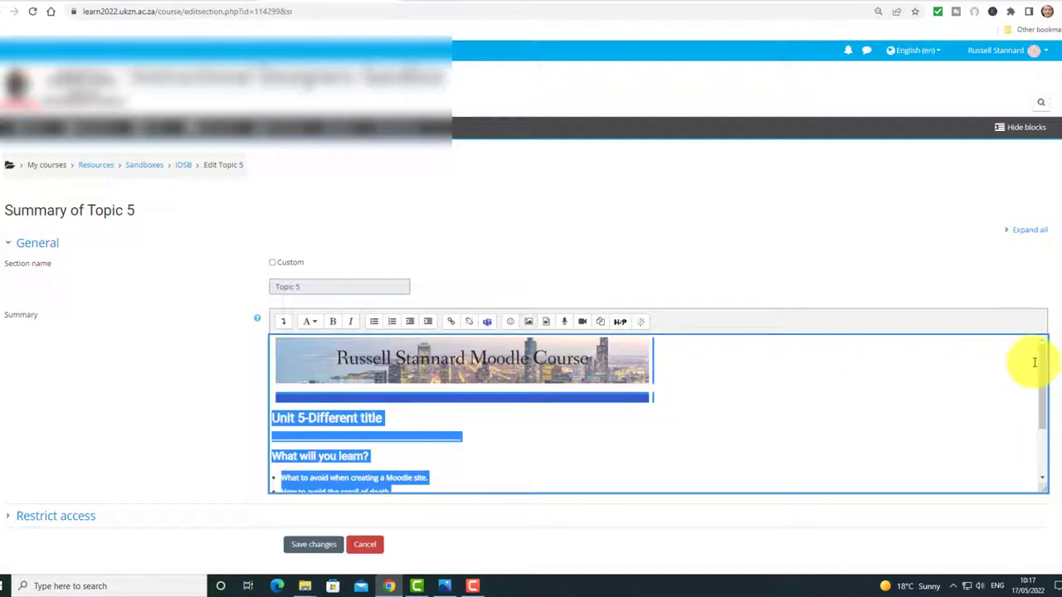
{"action": "left_click_drag", "start_coordinate": [1040, 370], "coordinate": [1040, 426]}
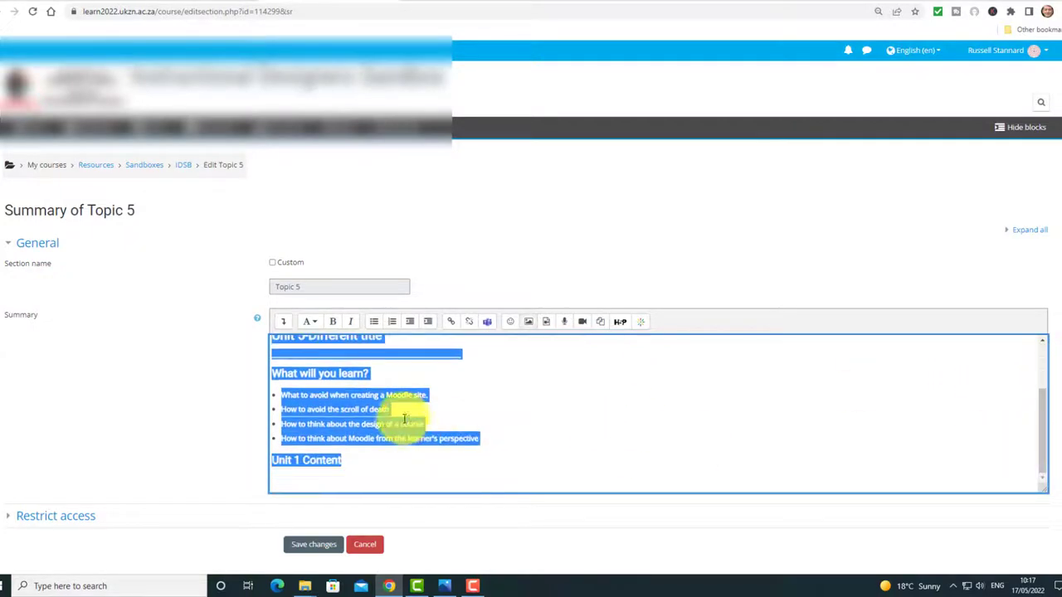
{"action": "left_click", "coordinate": [344, 458]}
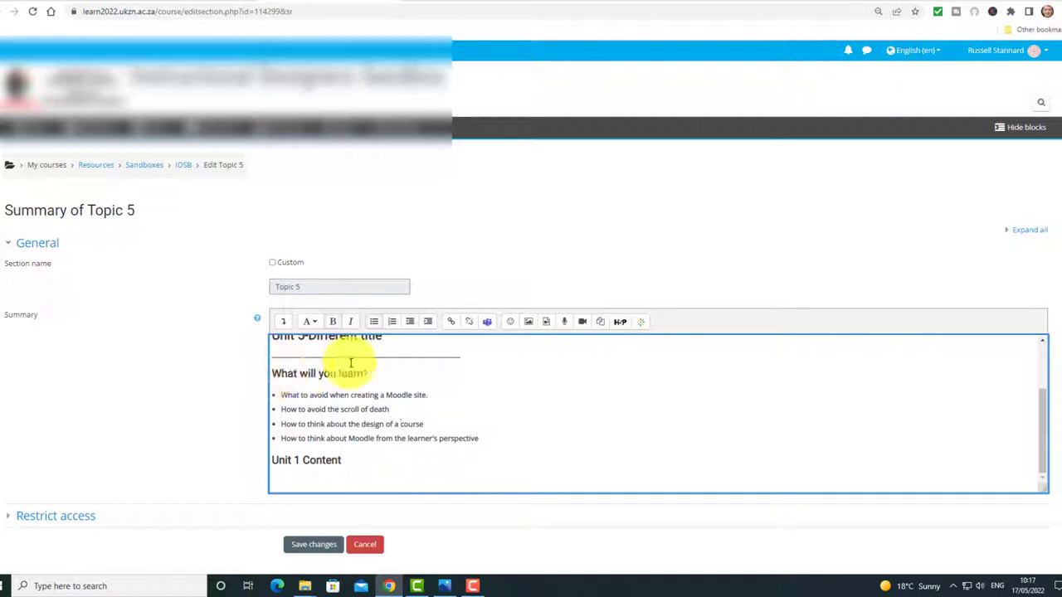
{"action": "left_click", "coordinate": [308, 546]}
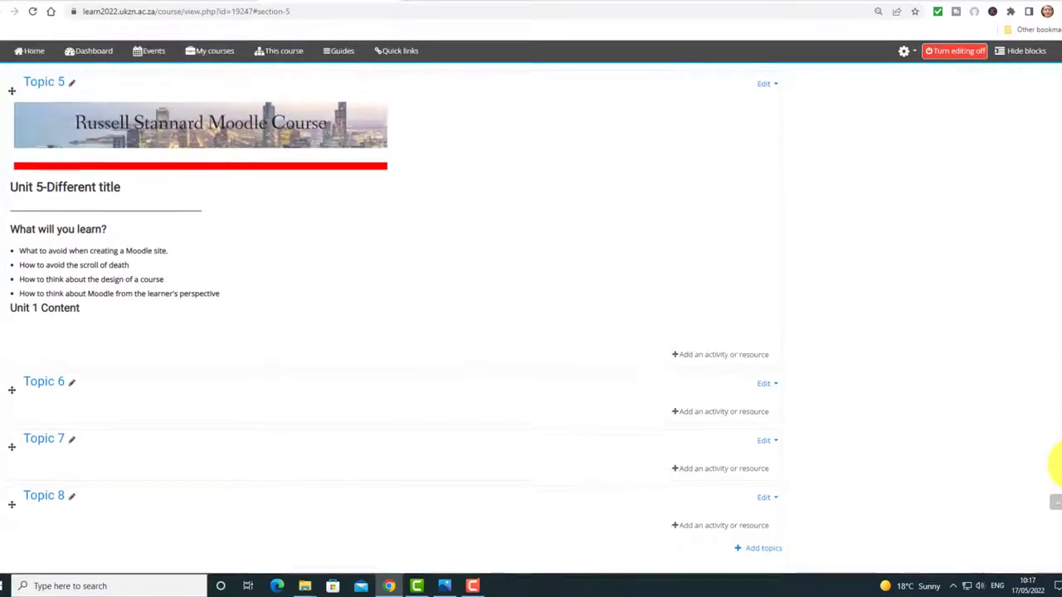
Add a new Page resource to Topic 5.
{"action": "scroll", "coordinate": [1053, 462], "scroll_direction": "up", "scroll_amount": 8}
{"action": "scroll", "coordinate": [1052, 332], "scroll_direction": "up", "scroll_amount": 8}
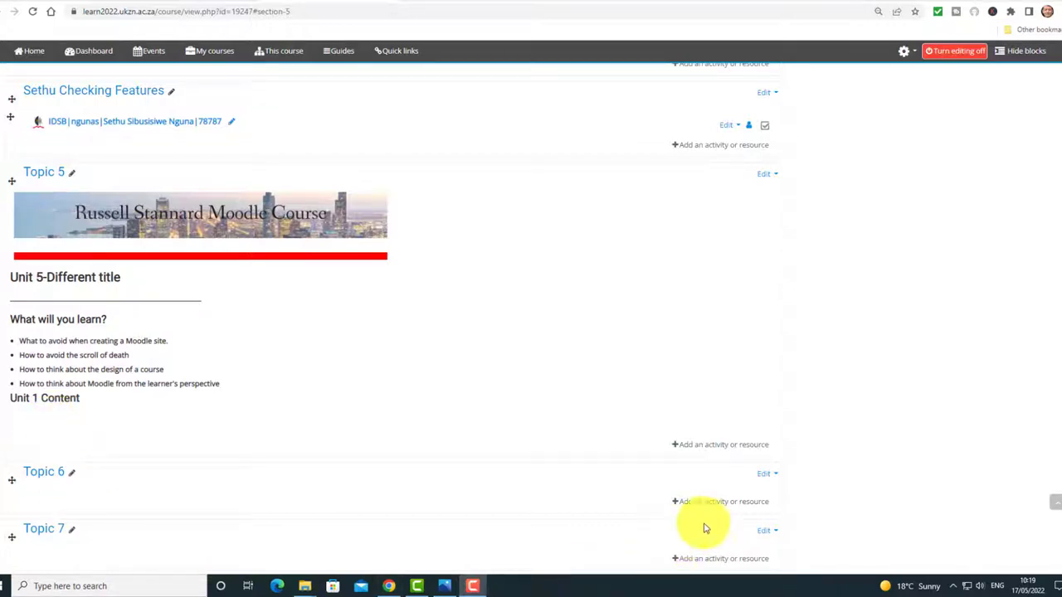
{"action": "left_click", "coordinate": [720, 453]}
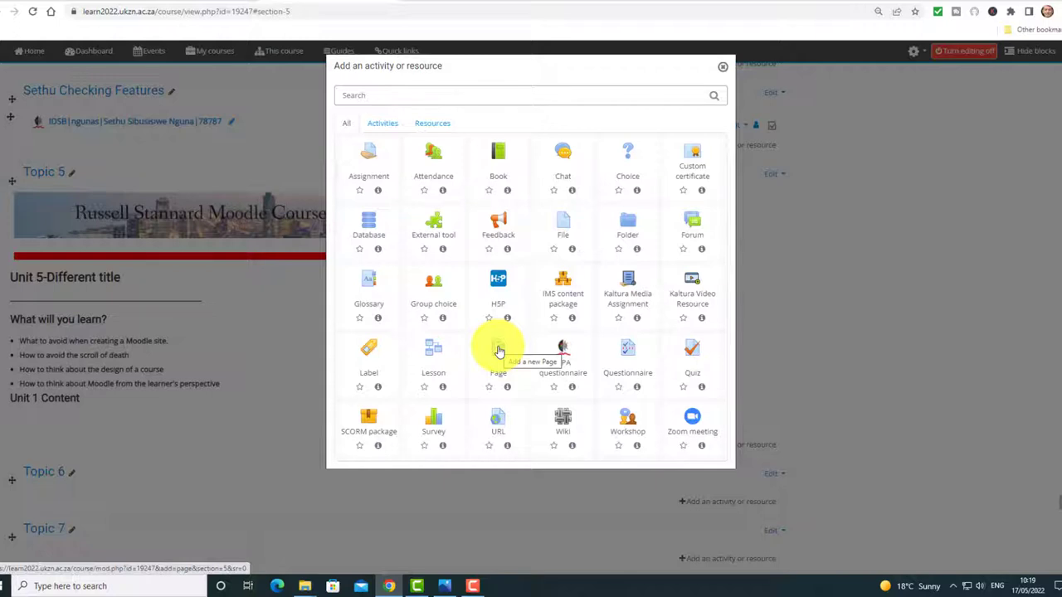
{"action": "left_click", "coordinate": [497, 352]}
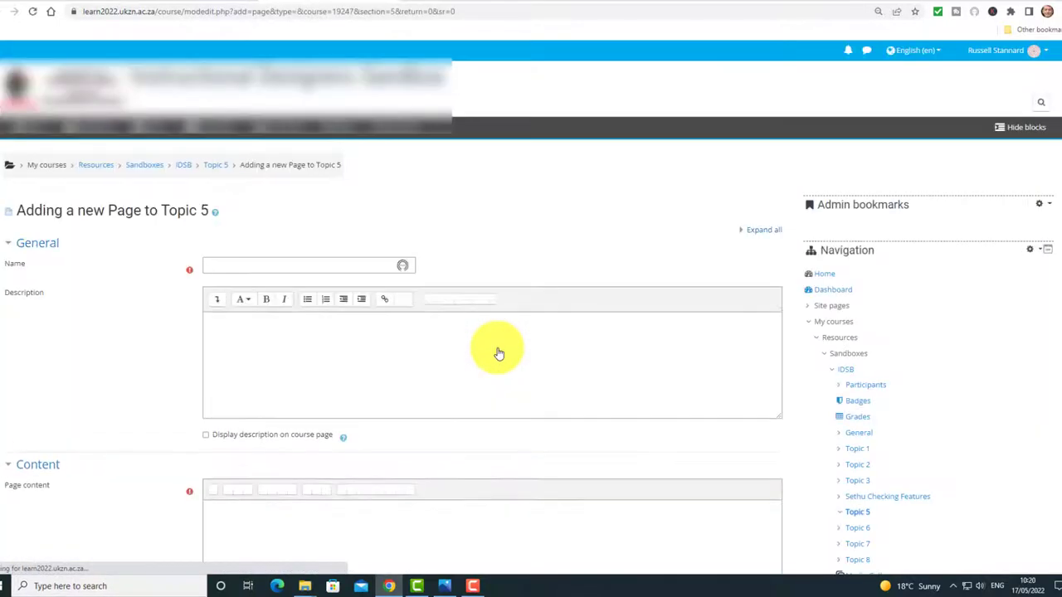
Name the new page "Unit 5 Video Content".
{"action": "left_click", "coordinate": [255, 265]}
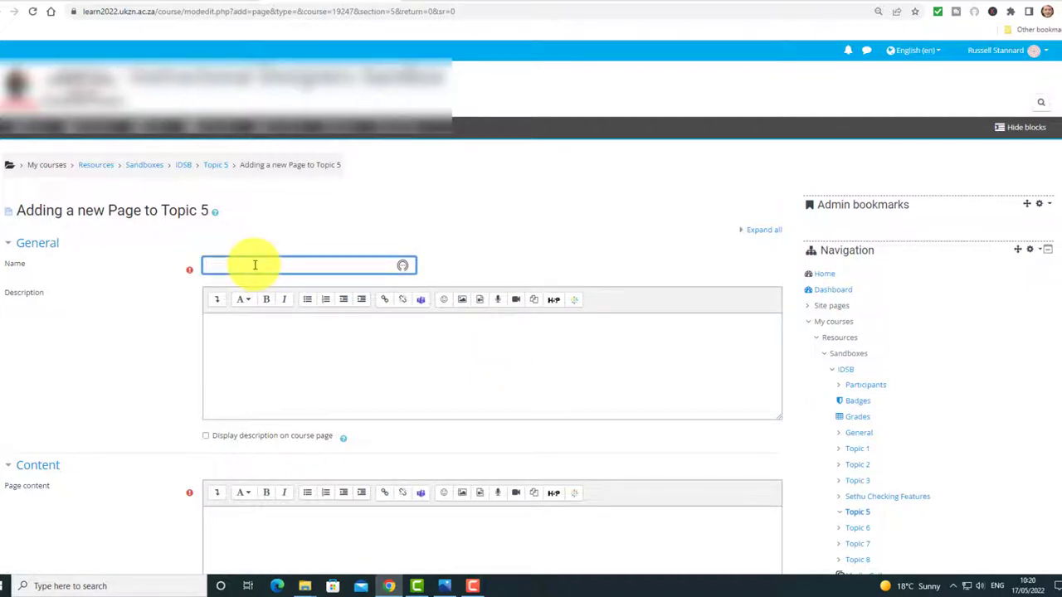
{"action": "type", "text": "Vide"}
{"action": "key", "text": "BackSpace"}
{"action": "key", "text": "BackSpace"}
{"action": "key", "text": "BackSpace"}
{"action": "key", "text": "BackSpace"}
{"action": "key", "text": "BackSpace"}
{"action": "type", "text": "Sc"}
Enter the description "This takes you to the video for unit 5." and display it on the course page.
{"action": "left_click", "coordinate": [272, 342]}
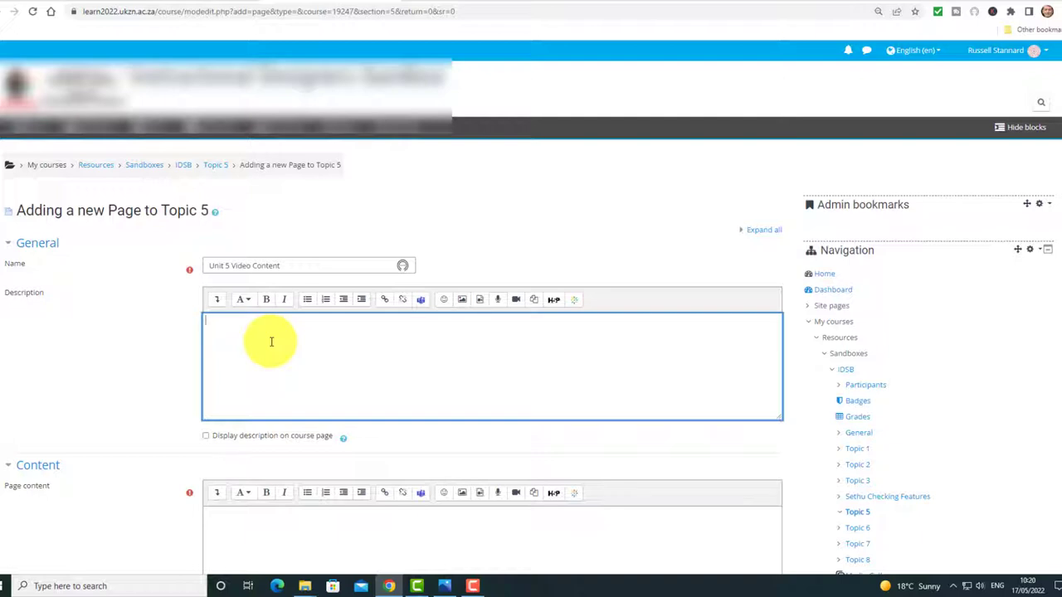
{"action": "type", "text": "This takes you to this video for unit 5."}
{"action": "left_click", "coordinate": [205, 435]}
{"action": "scroll", "coordinate": [1043, 320], "scroll_direction": "down", "scroll_amount": 3}
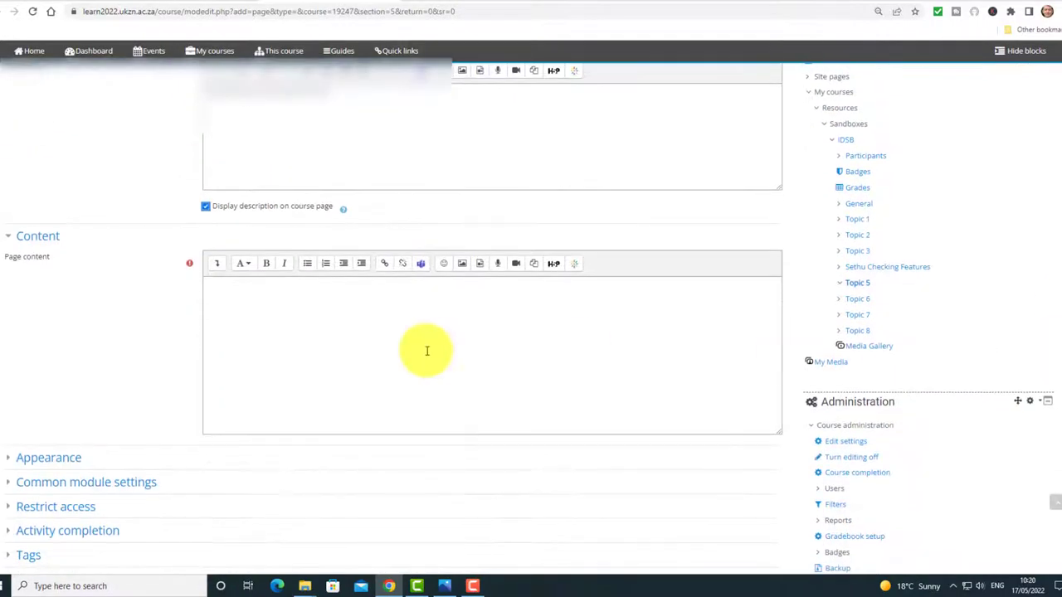
{"action": "left_click", "coordinate": [296, 326]}
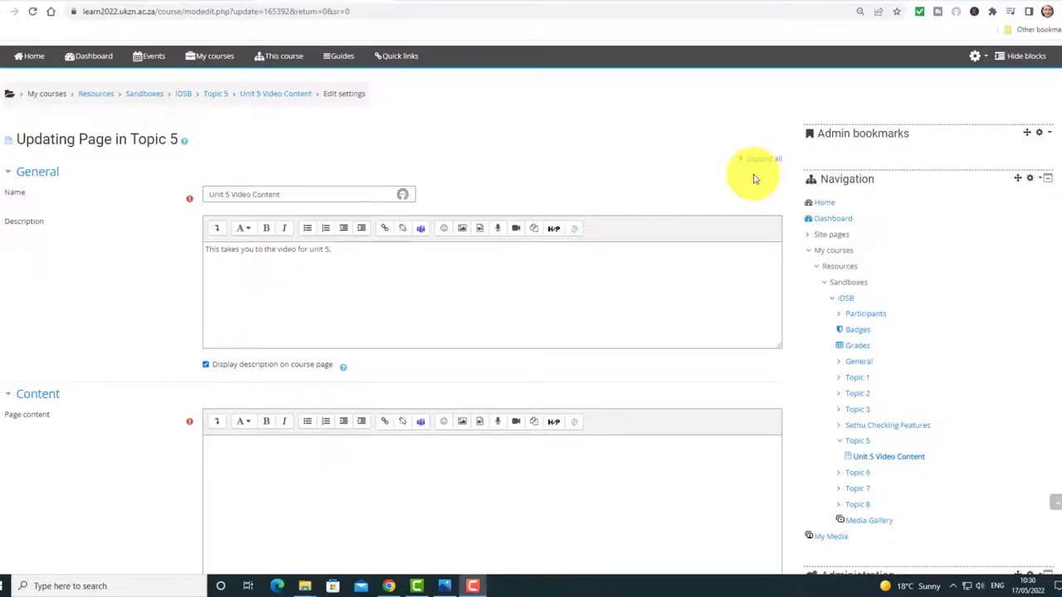
{"action": "scroll", "coordinate": [1049, 265], "scroll_direction": "down", "scroll_amount": 2}
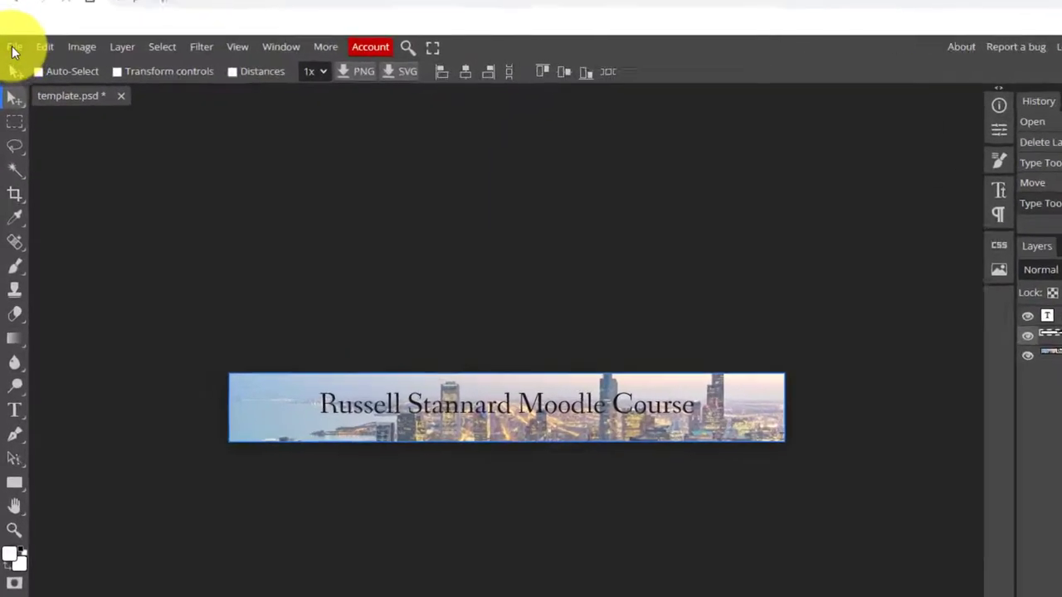
Switch to Photopea and start a new project named Button, 240 pixels wide and 40 pixels high.
{"action": "left_click", "coordinate": [11, 50]}
{"action": "left_click", "coordinate": [24, 69]}
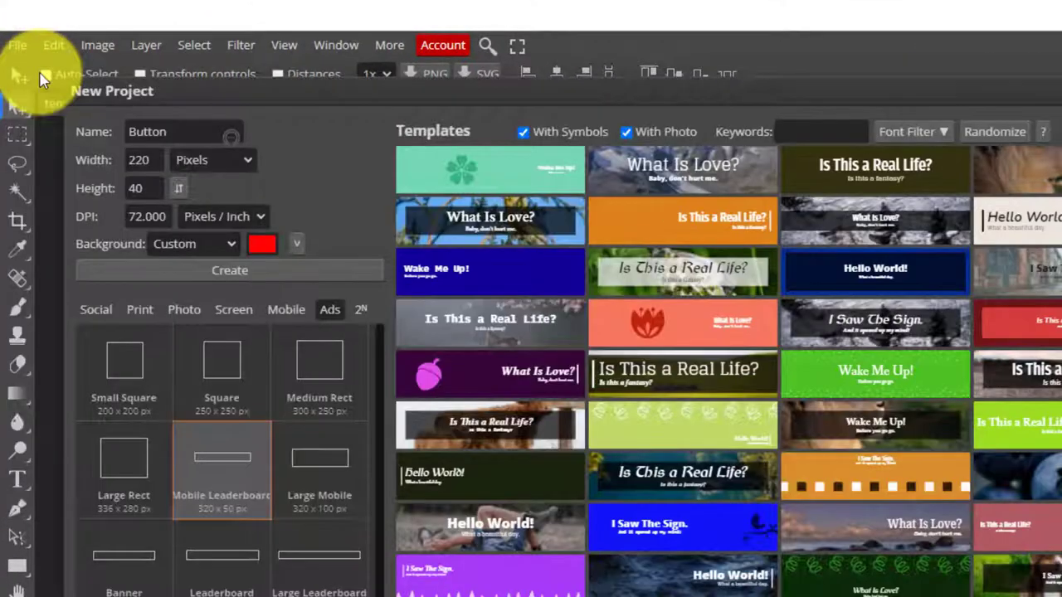
{"action": "double_click", "coordinate": [169, 125]}
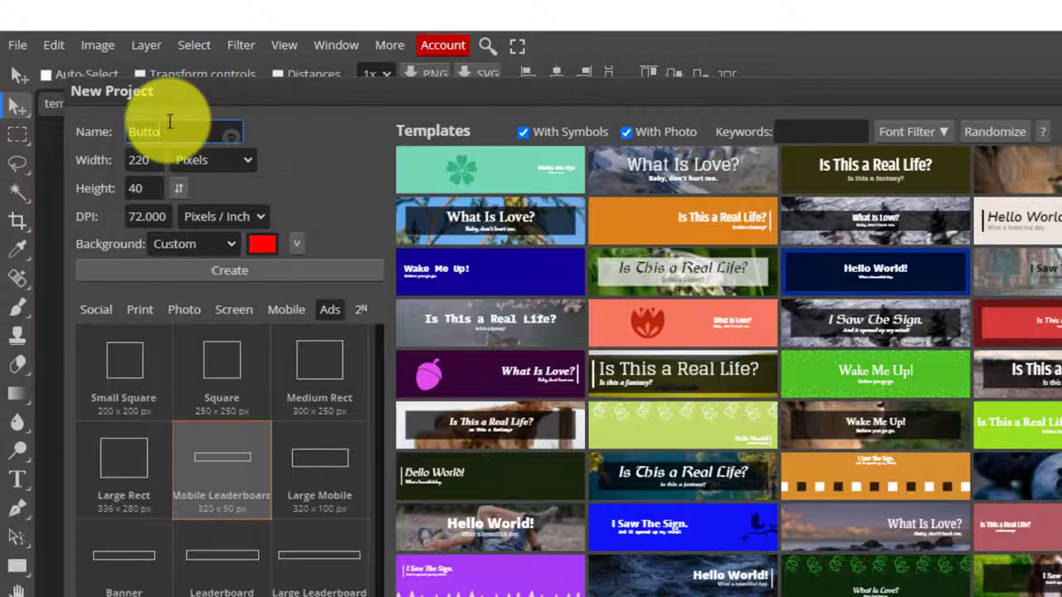
{"action": "key", "text": "BackSpace"}
{"action": "left_click", "coordinate": [155, 161]}
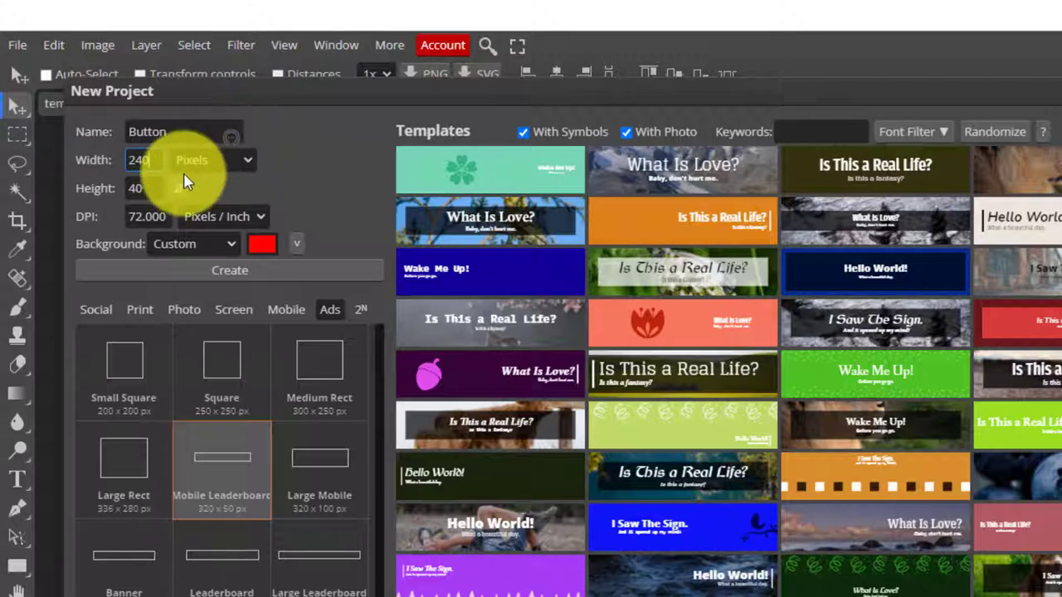
{"action": "left_click", "coordinate": [154, 186]}
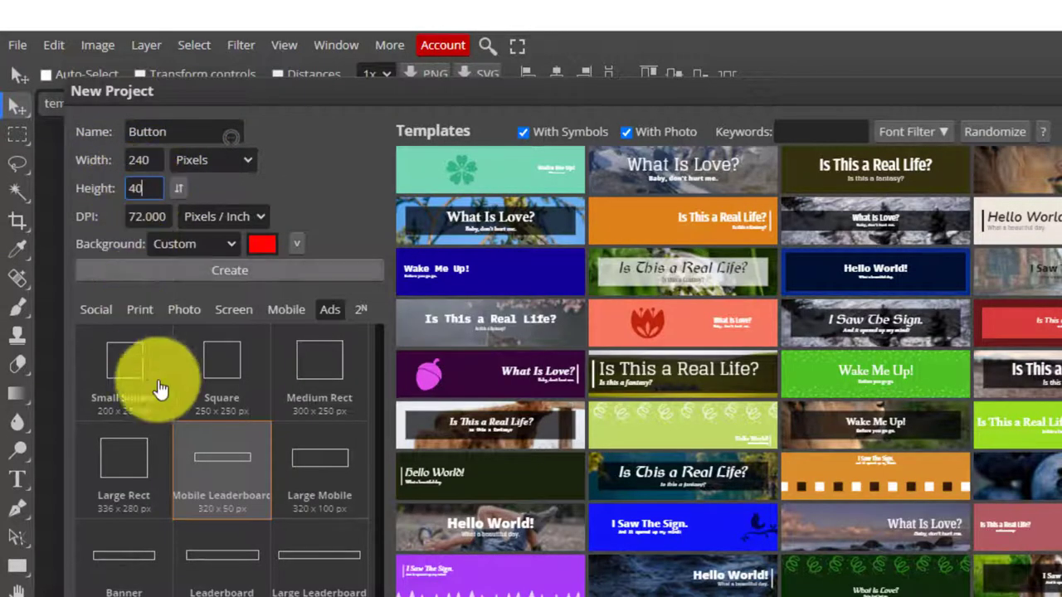
Use red (ff0000) as the custom background and create the Button project.
{"action": "left_click", "coordinate": [263, 246]}
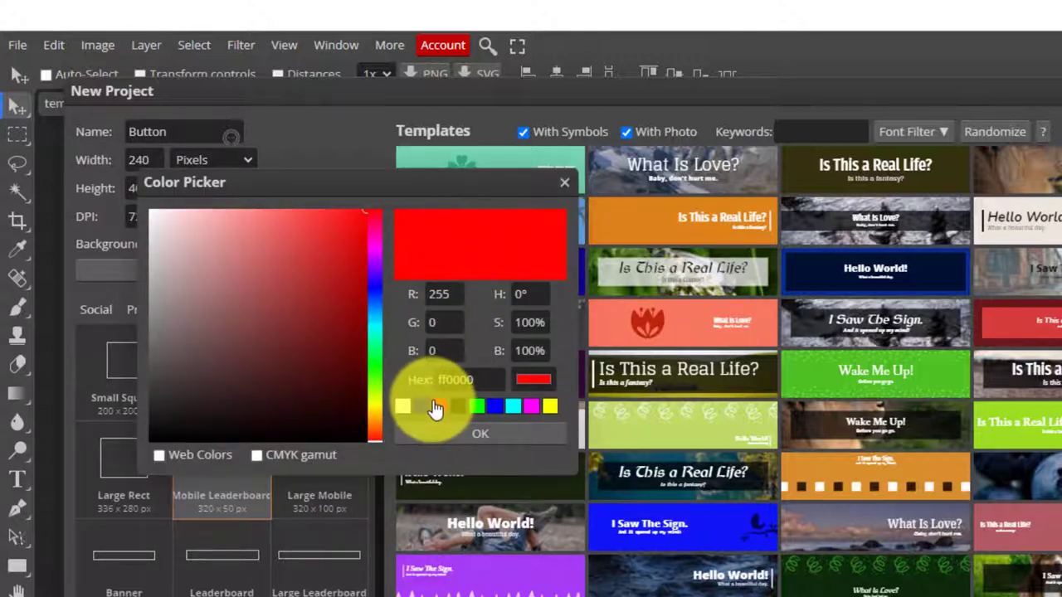
{"action": "left_click", "coordinate": [470, 438]}
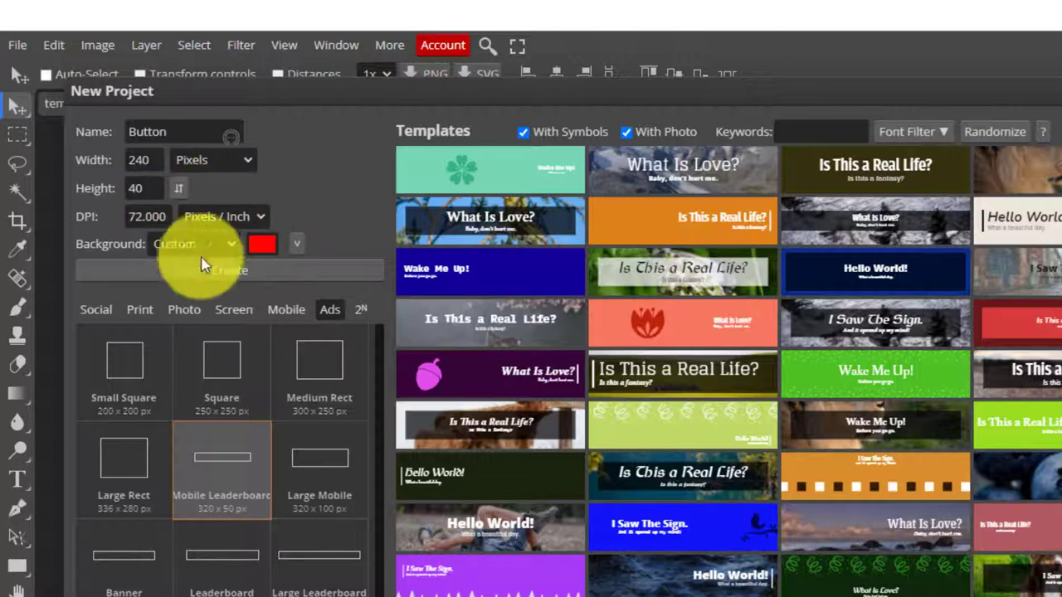
{"action": "left_click", "coordinate": [234, 267]}
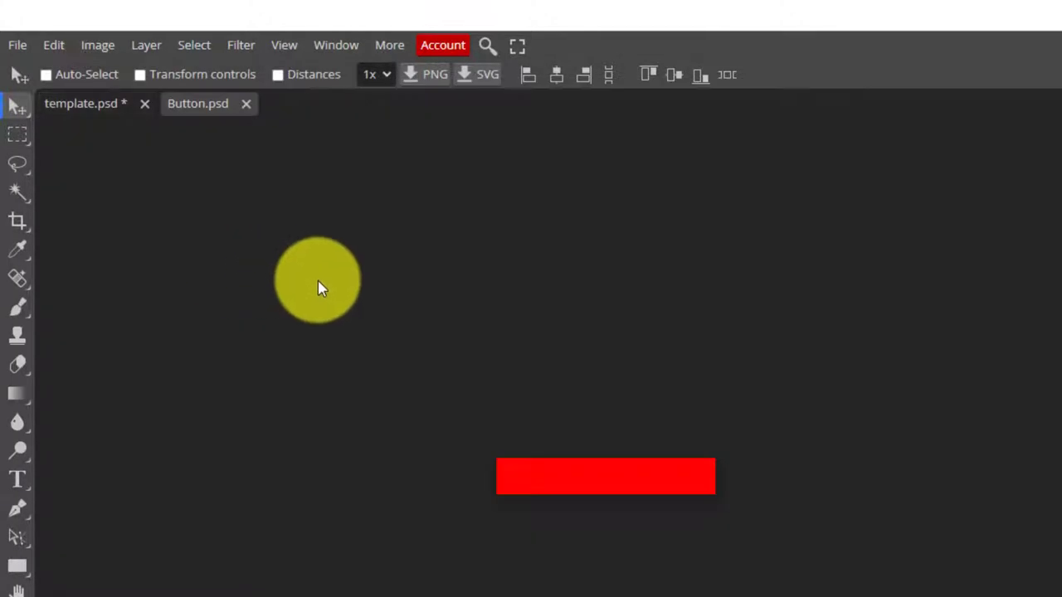
Add the text HOME on the red button in white 24 px Fanwood.
{"action": "left_click", "coordinate": [286, 46]}
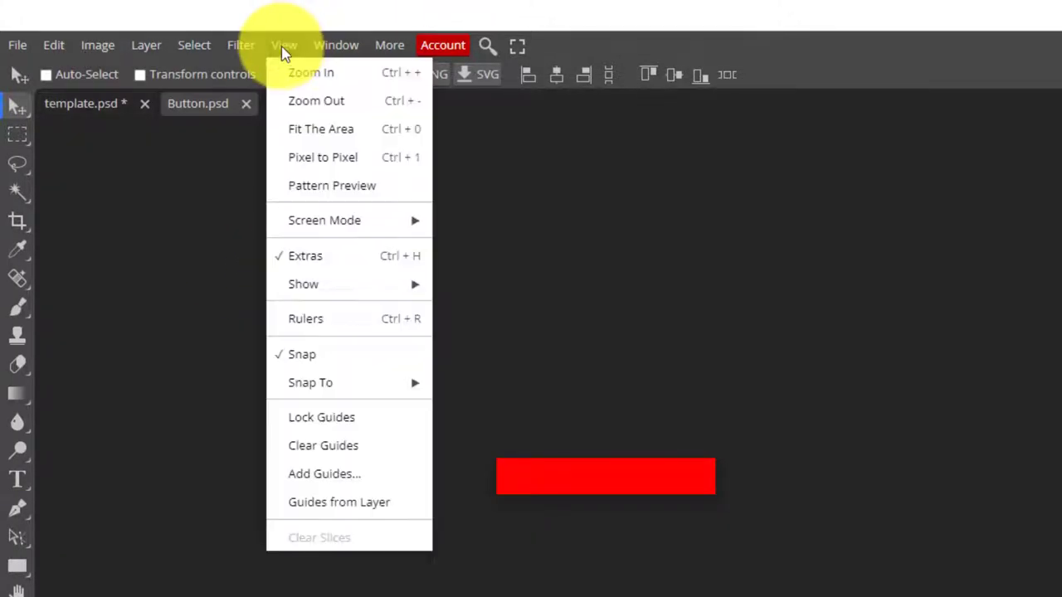
{"action": "left_click", "coordinate": [303, 73]}
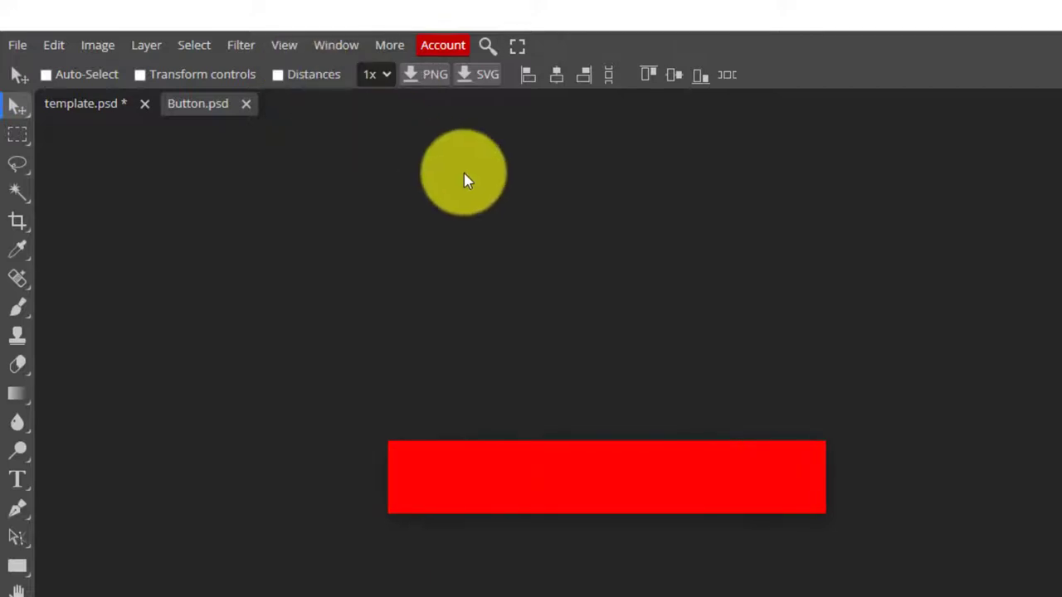
{"action": "left_click", "coordinate": [18, 481]}
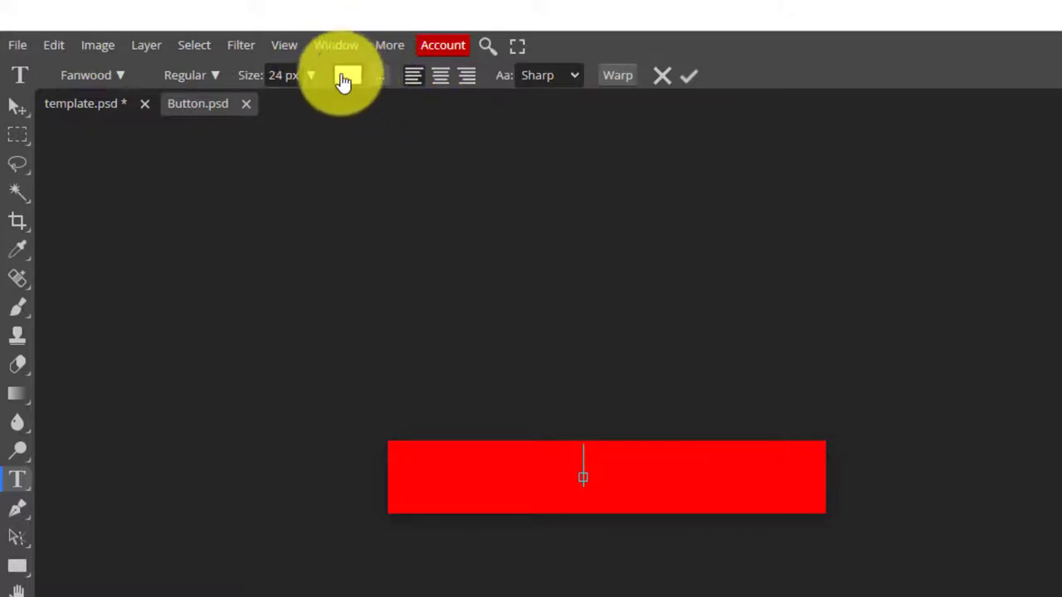
{"action": "left_click", "coordinate": [122, 76]}
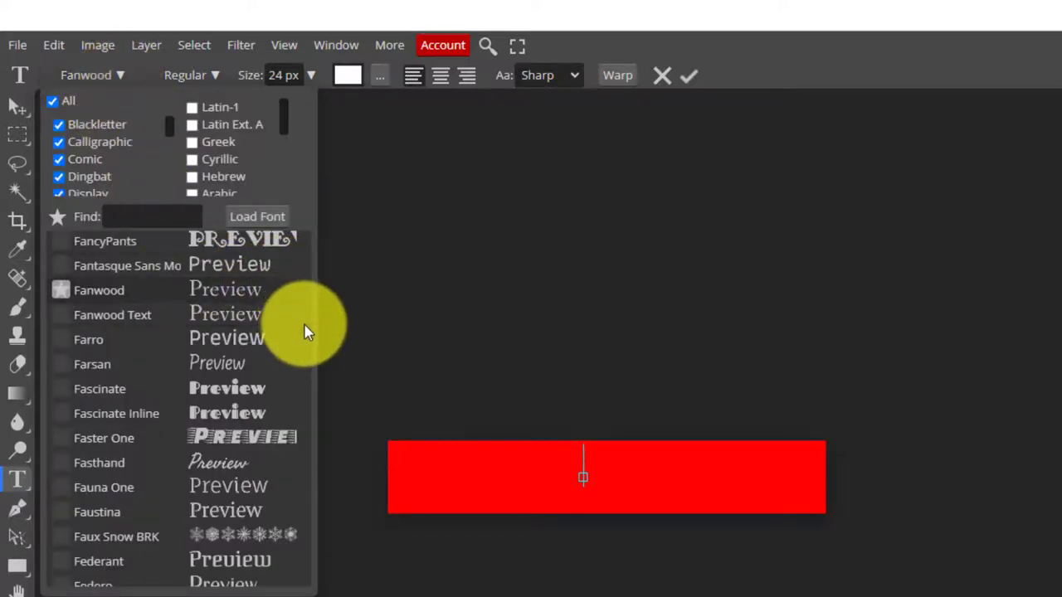
{"action": "scroll", "coordinate": [305, 332], "scroll_direction": "up", "scroll_amount": 15}
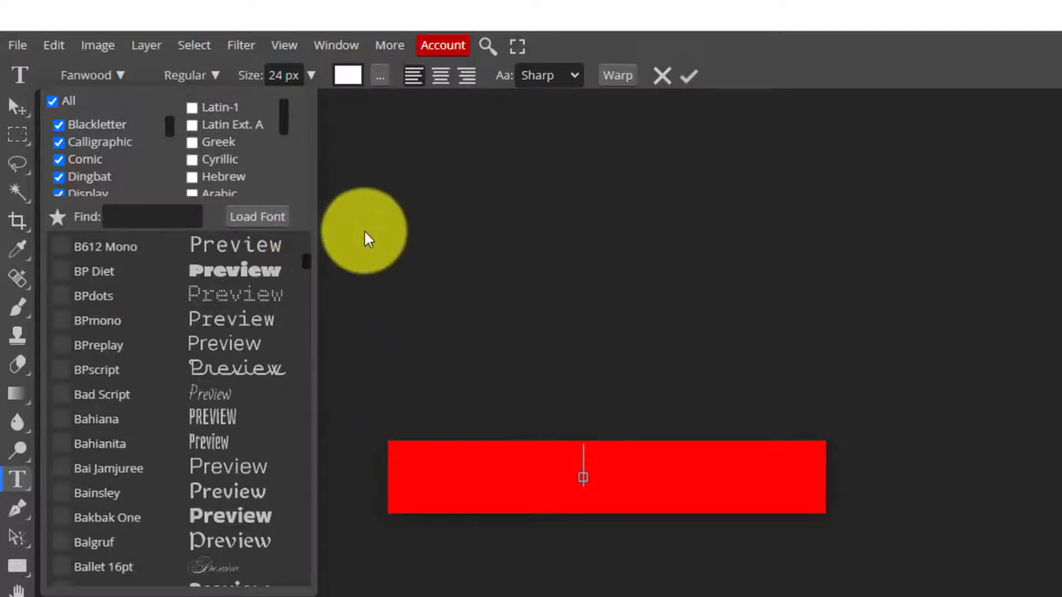
{"action": "left_click", "coordinate": [325, 591]}
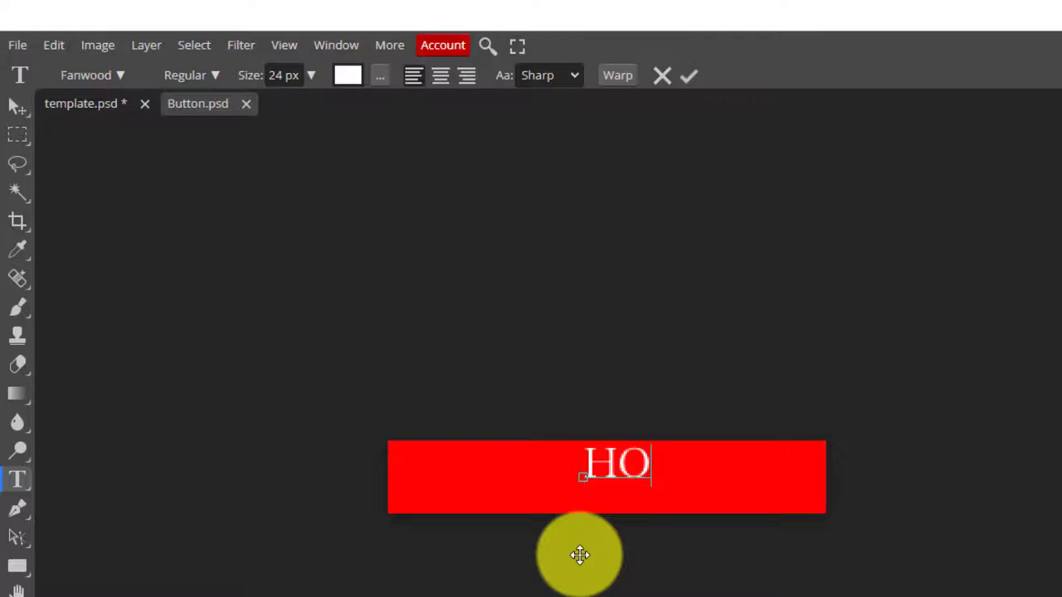
{"action": "type", "text": "ME"}
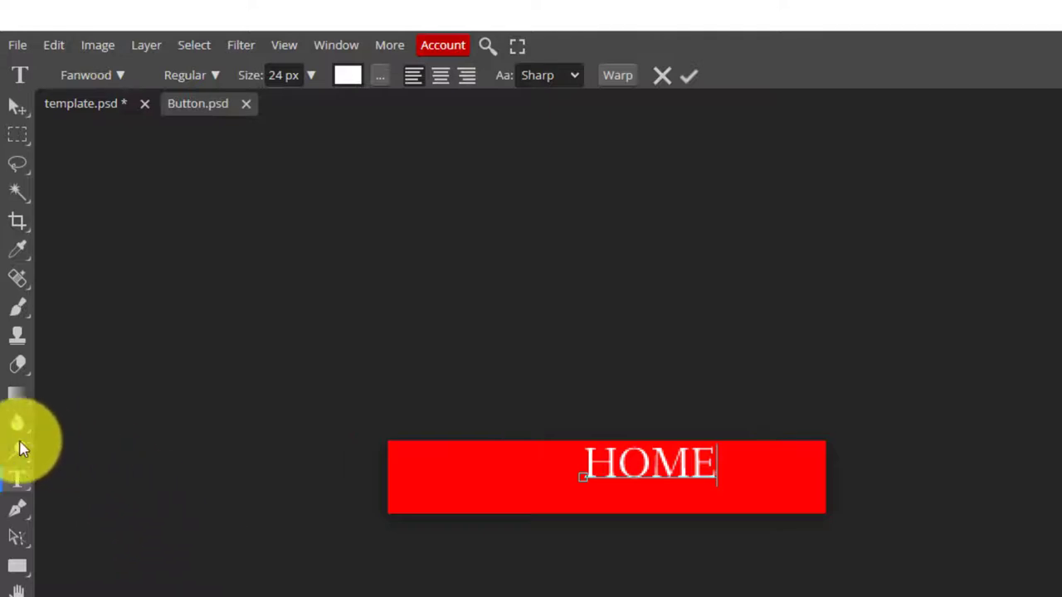
Commit the HOME text and move it to the middle of the red button.
{"action": "left_click", "coordinate": [21, 483]}
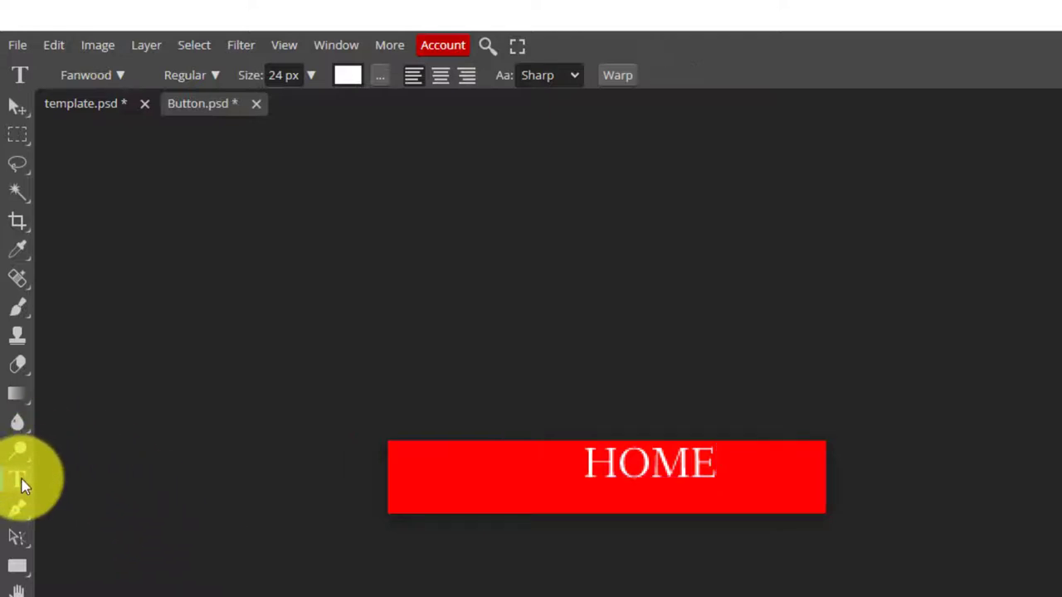
{"action": "left_click", "coordinate": [16, 106]}
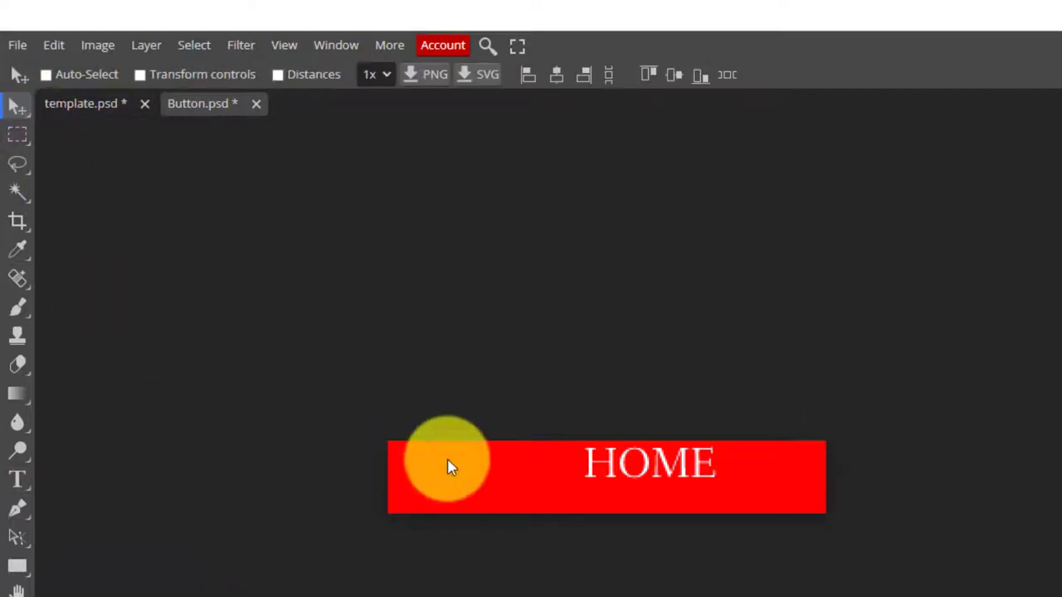
{"action": "left_click_drag", "start_coordinate": [618, 469], "coordinate": [587, 479]}
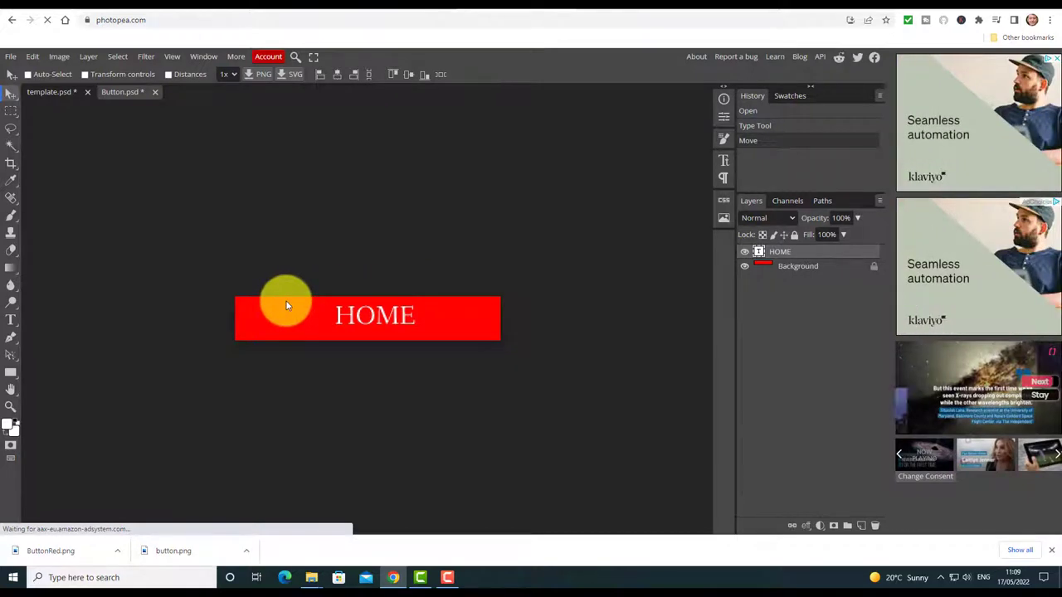
Export the button as a 240 x 40 px PNG named RedButton1.
{"action": "left_click", "coordinate": [11, 56]}
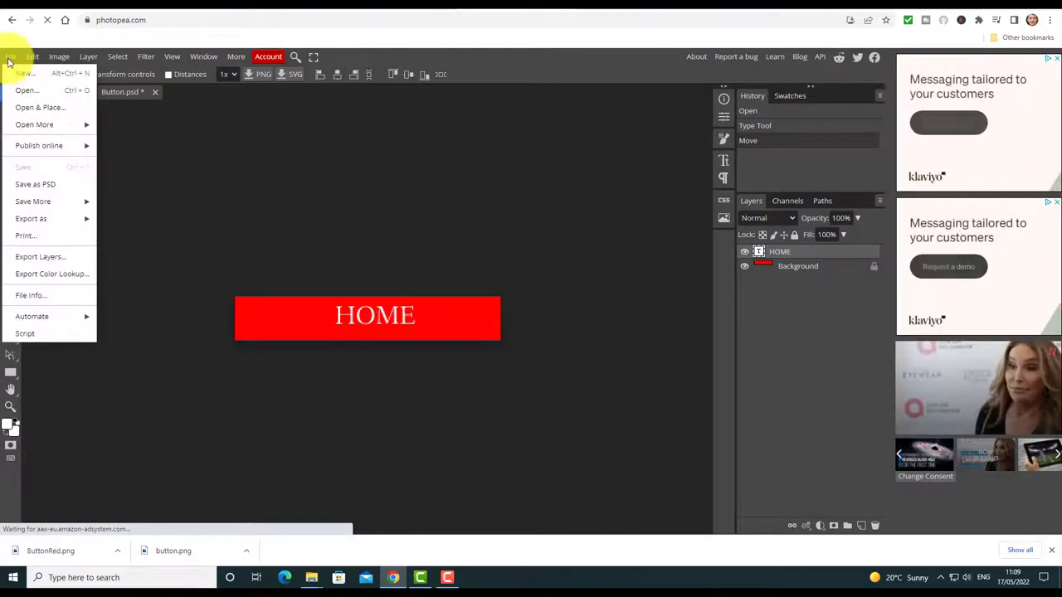
{"action": "mouse_move", "coordinate": [47, 217]}
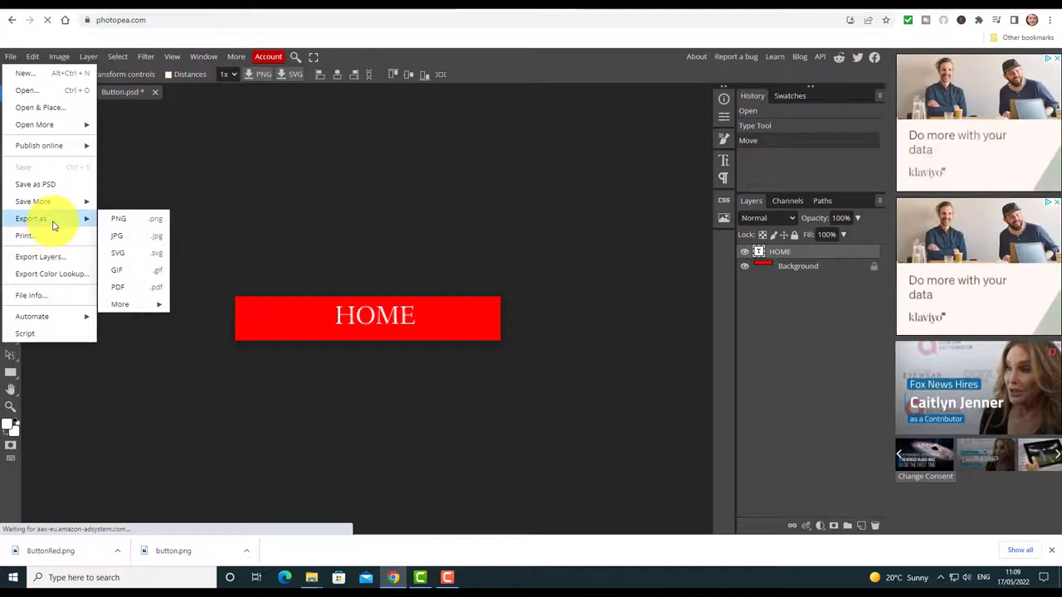
{"action": "left_click", "coordinate": [125, 224]}
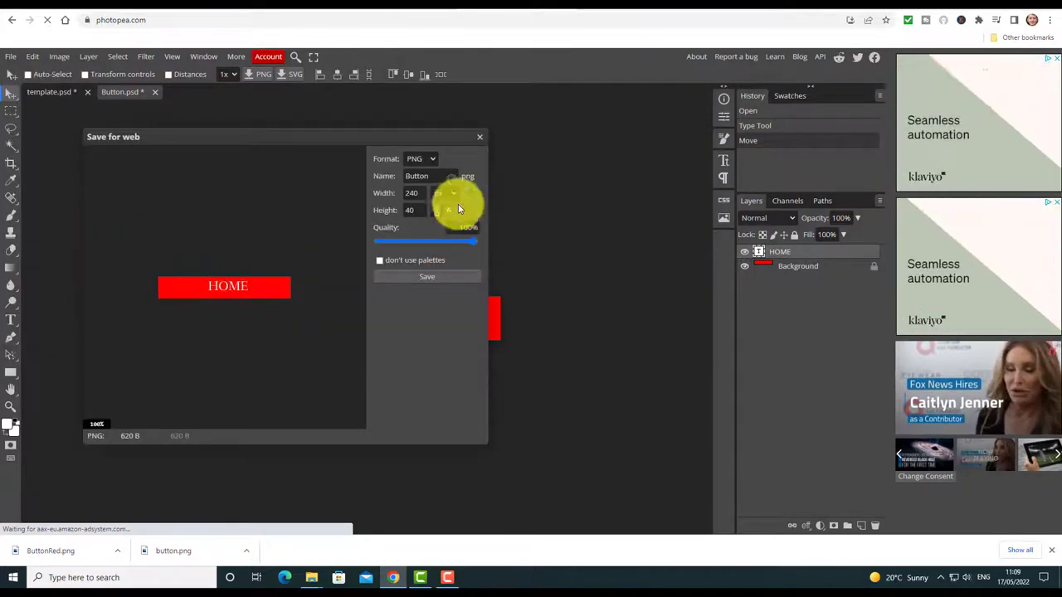
{"action": "left_click", "coordinate": [443, 175]}
{"action": "type", "text": "R"}
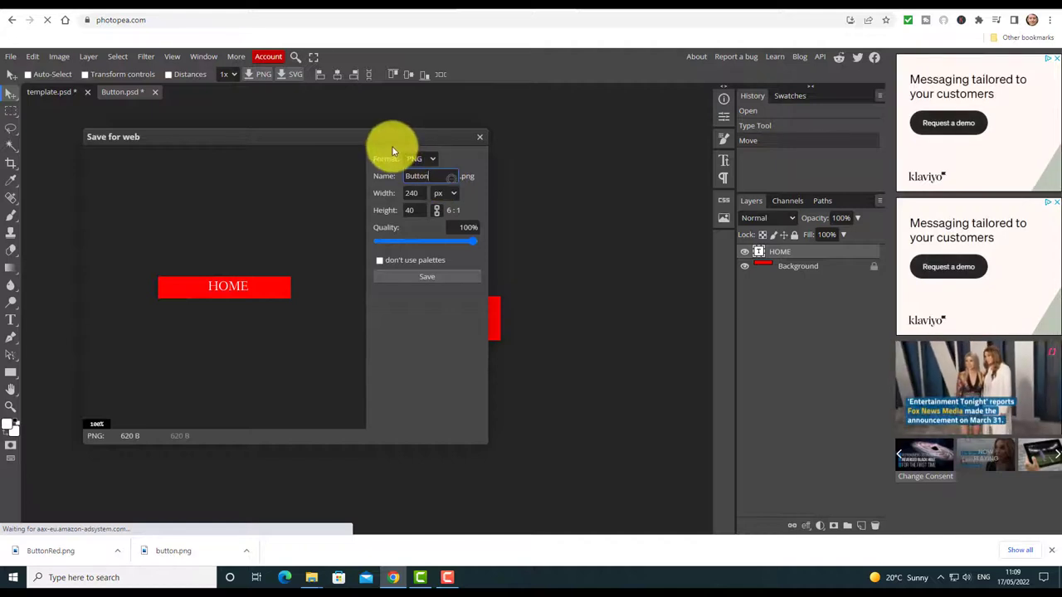
{"action": "type", "text": "e"}
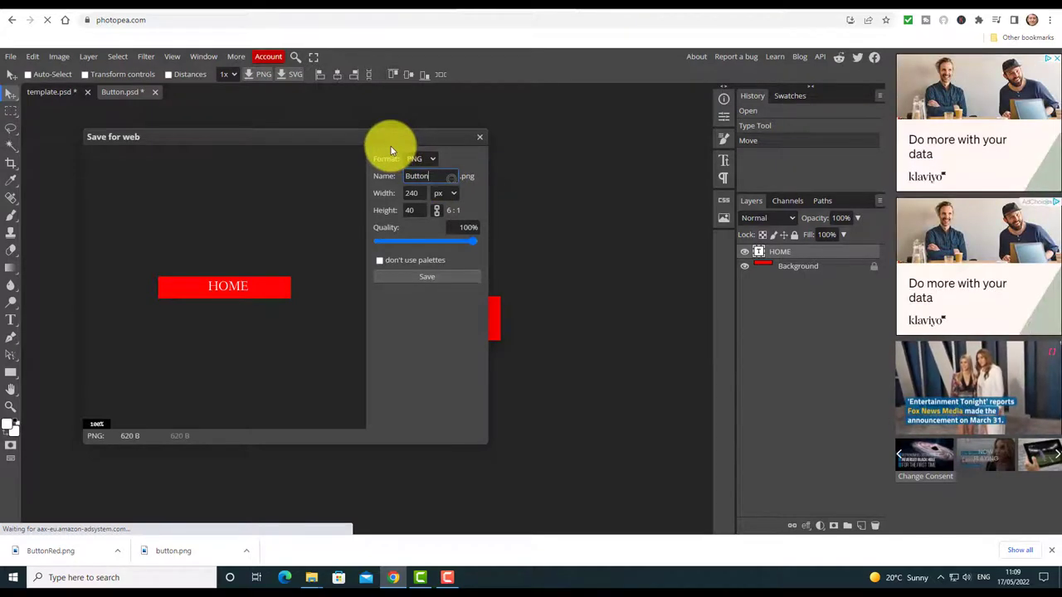
{"action": "key", "text": "BackSpace"}
{"action": "key", "text": "BackSpace"}
{"action": "key", "text": "BackSpace"}
{"action": "key", "text": "BackSpace"}
{"action": "key", "text": "BackSpace"}
{"action": "key", "text": "BackSpace"}
{"action": "type", "text": "Red"}
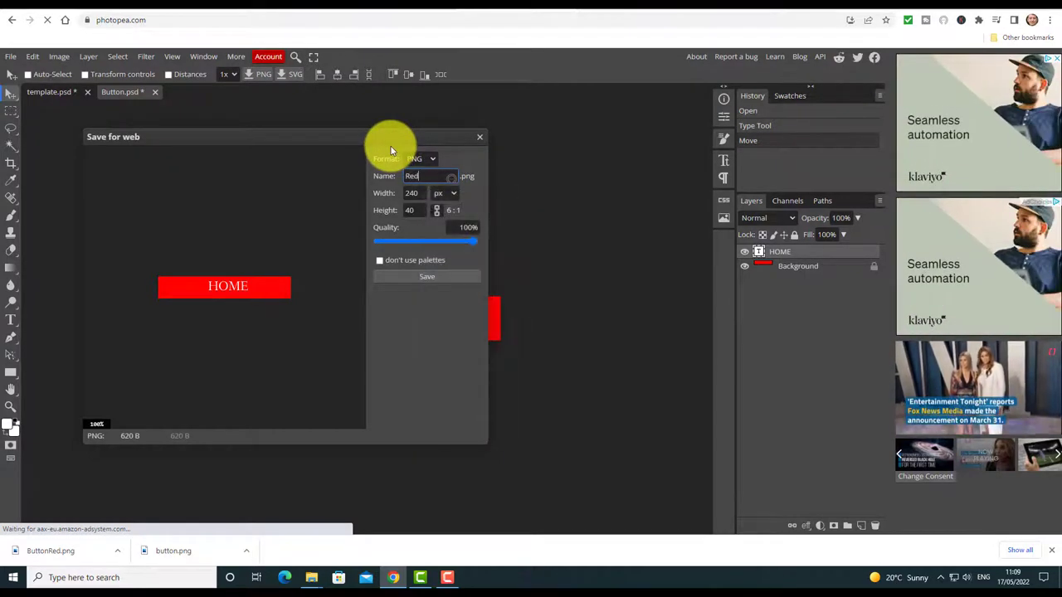
{"action": "type", "text": "Button1"}
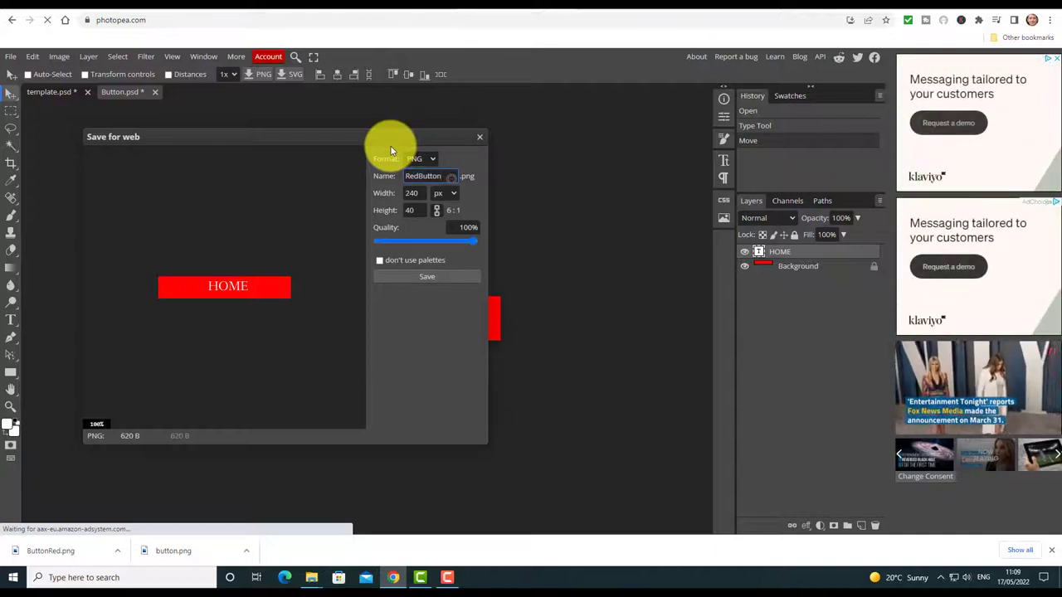
{"action": "left_click", "coordinate": [433, 276]}
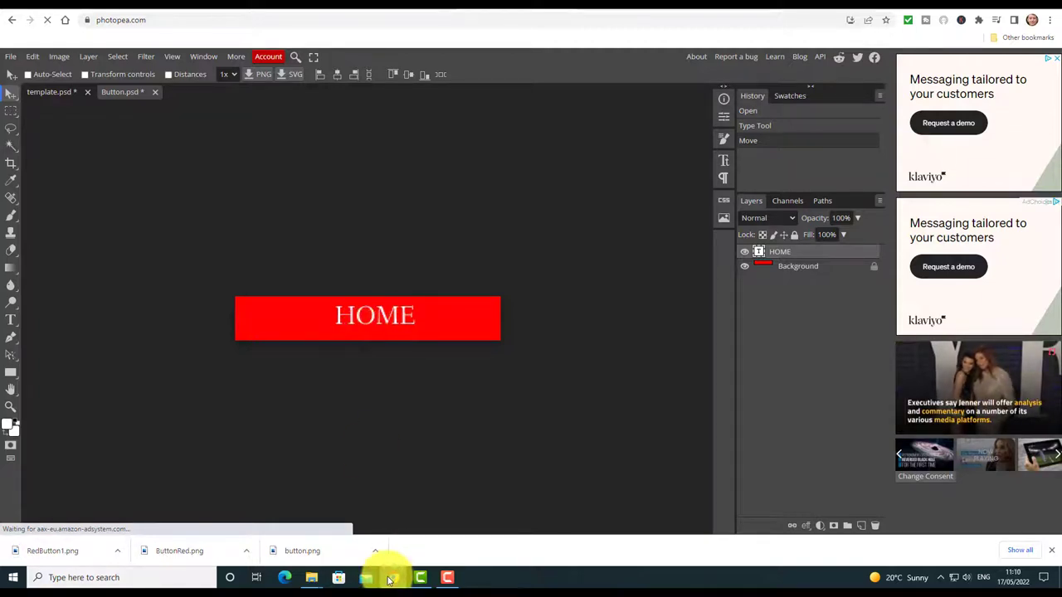
Switch back to the Moodle page settings and upload RedButton1.png as an image for the page content.
{"action": "mouse_move", "coordinate": [393, 576]}
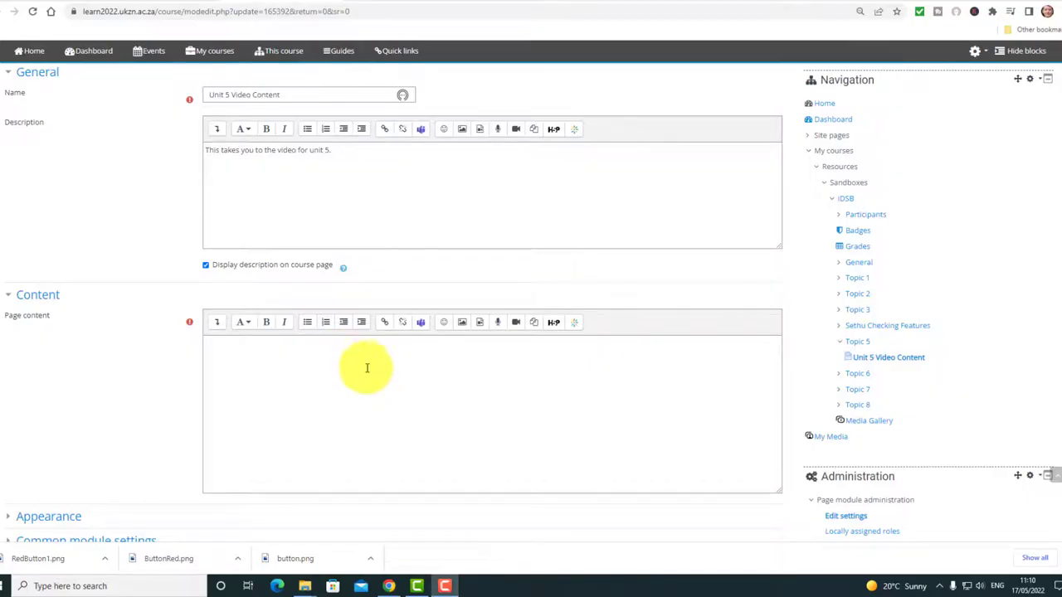
{"action": "left_click", "coordinate": [464, 324]}
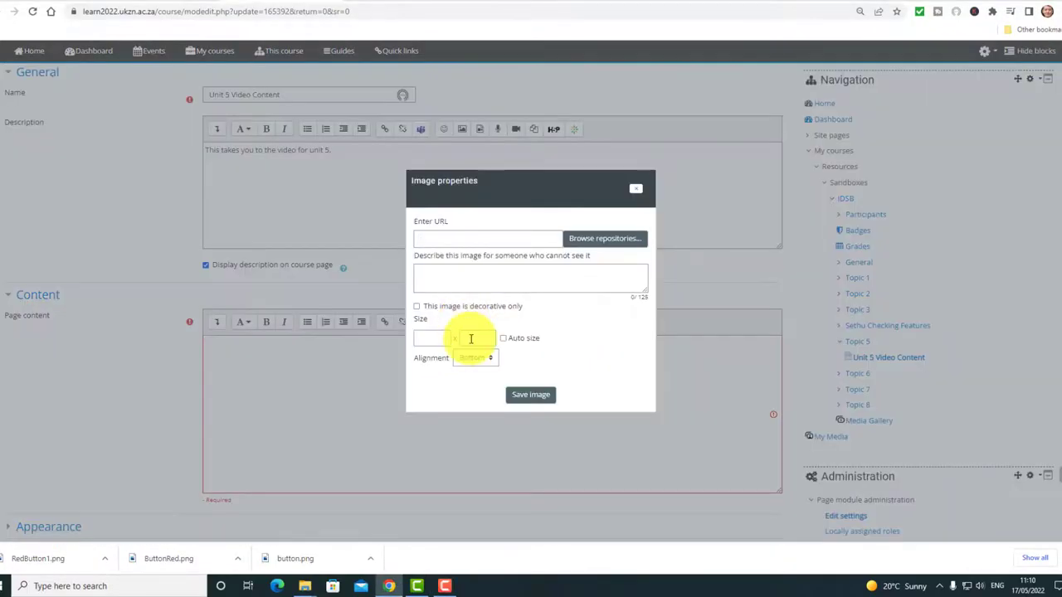
{"action": "left_click", "coordinate": [588, 240]}
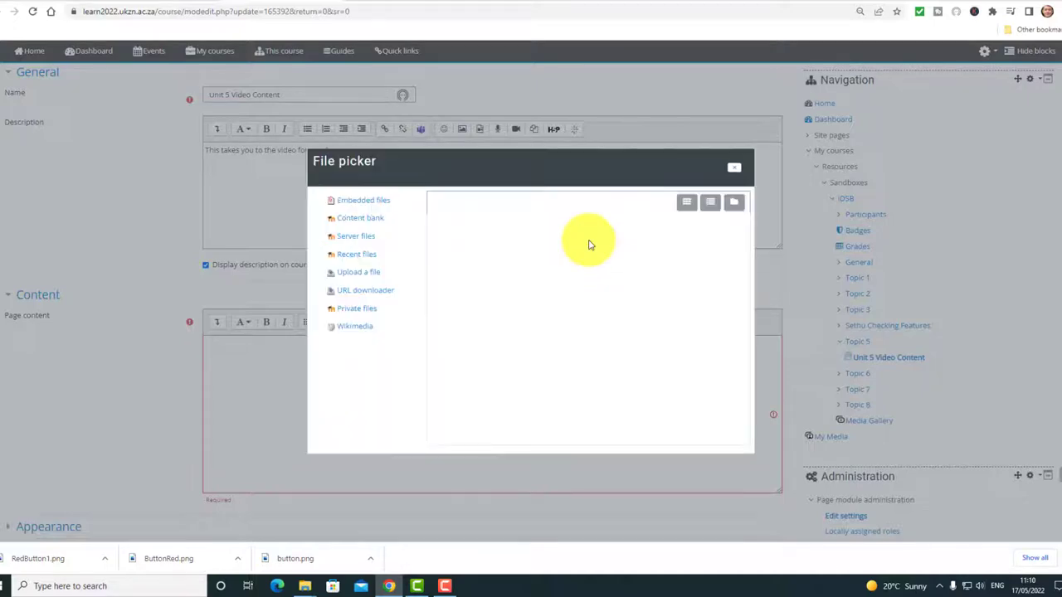
{"action": "left_click", "coordinate": [355, 271]}
{"action": "left_click", "coordinate": [456, 258]}
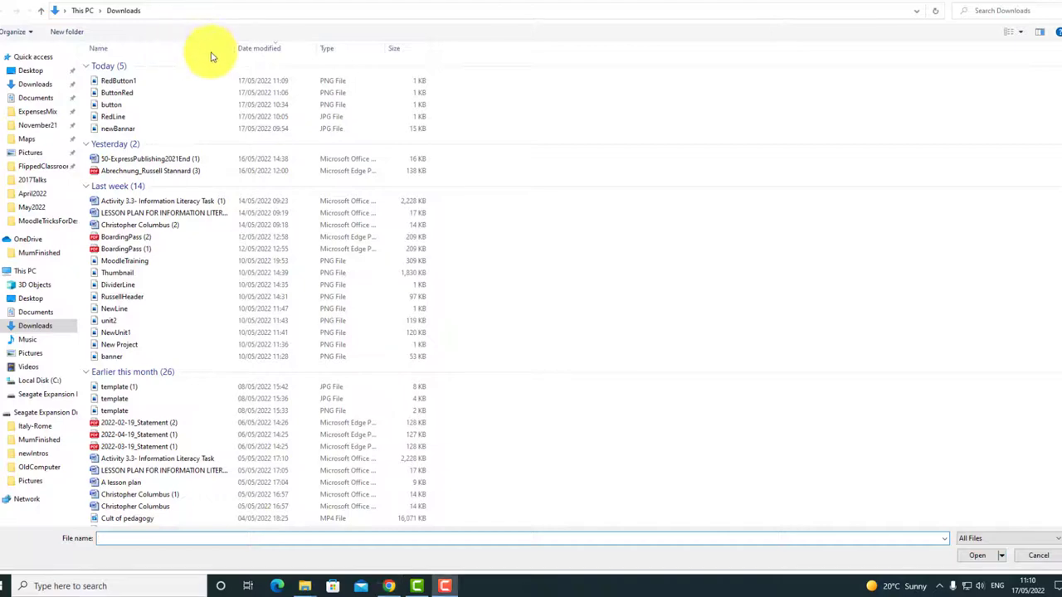
{"action": "left_click", "coordinate": [118, 82]}
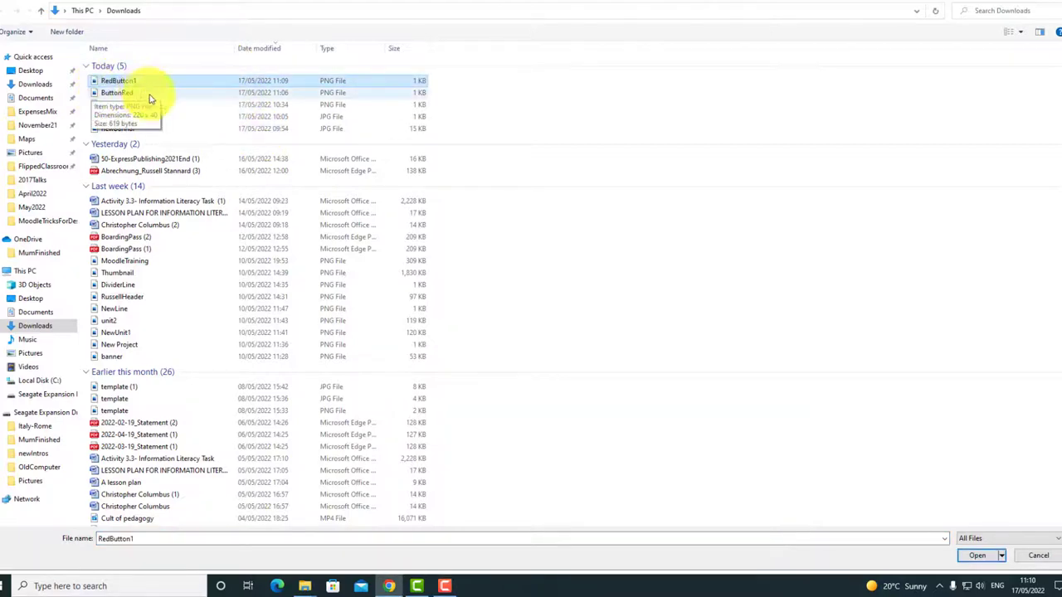
{"action": "left_click", "coordinate": [966, 559]}
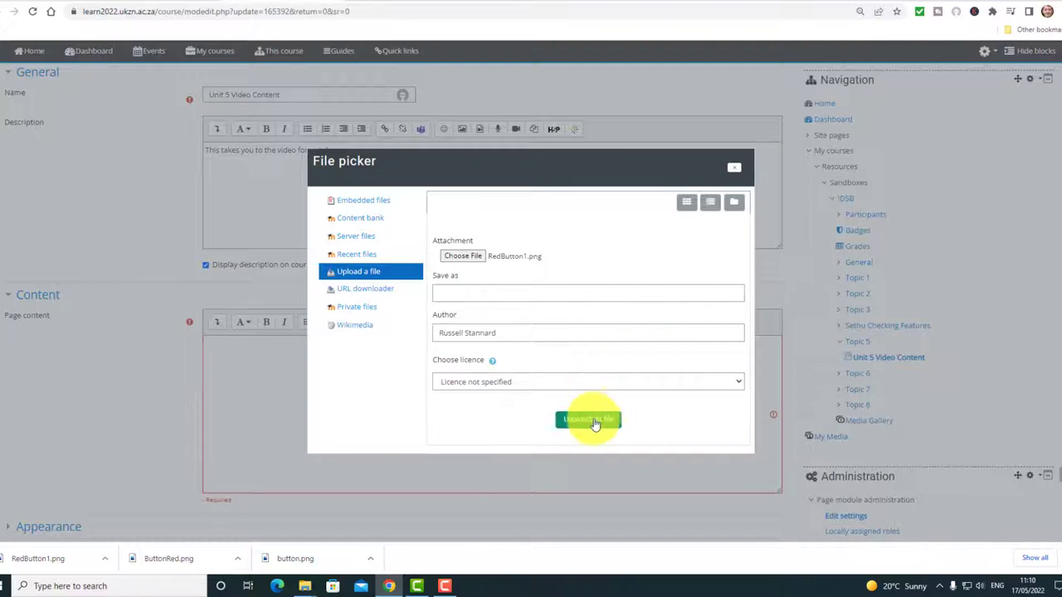
{"action": "left_click", "coordinate": [594, 423]}
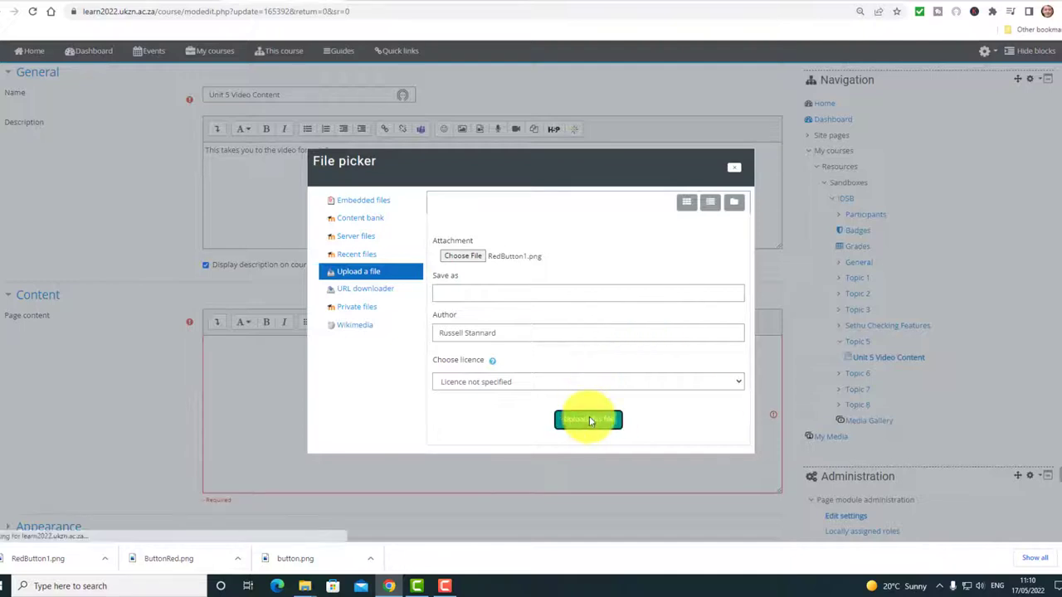
Insert the image with the description "Red button 1" and add a horizontal divider line below it.
{"action": "left_click", "coordinate": [477, 268]}
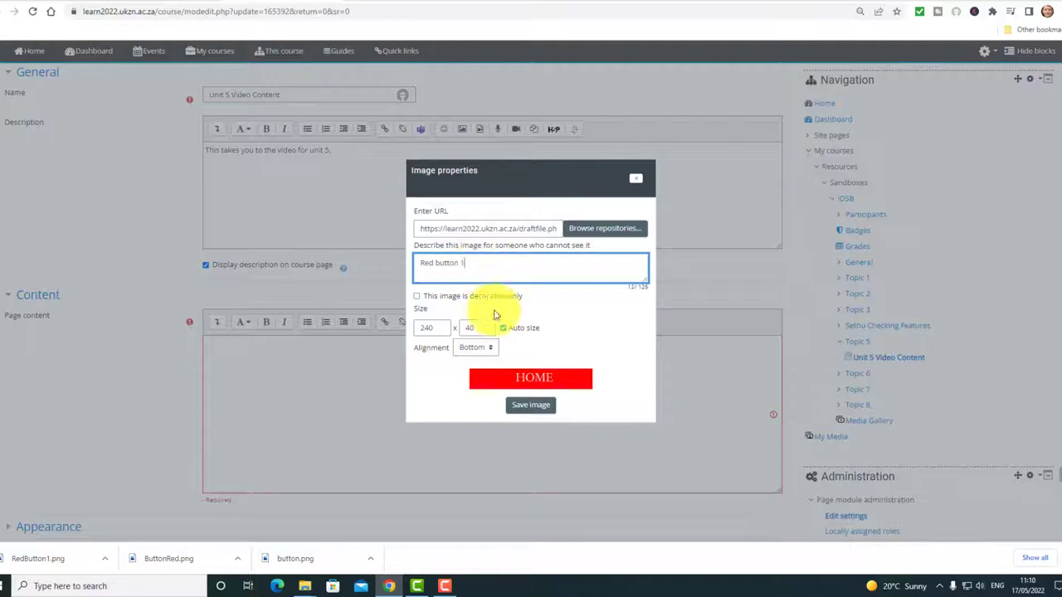
{"action": "left_click", "coordinate": [535, 405]}
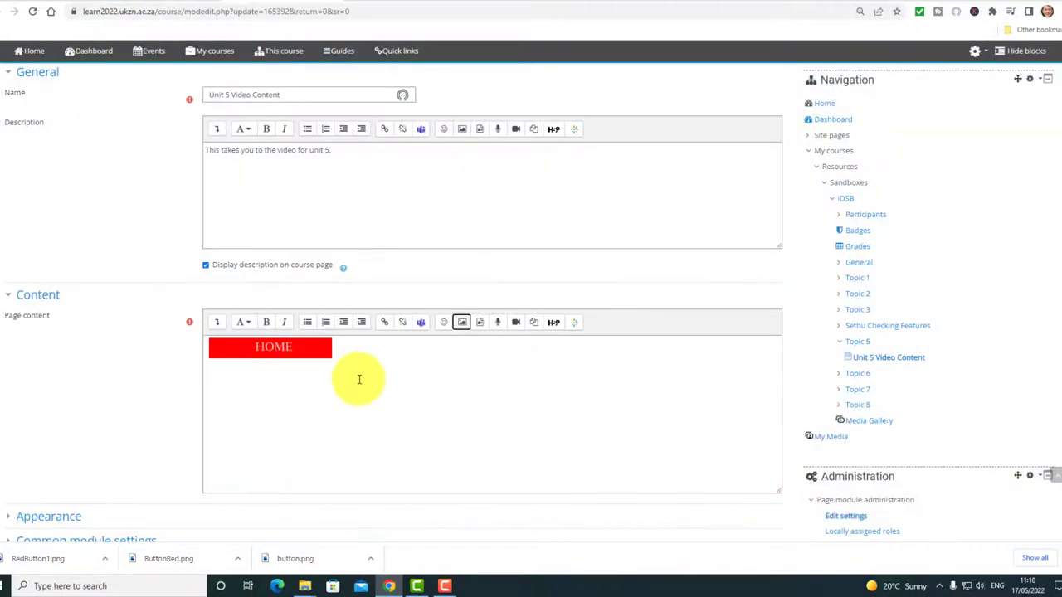
{"action": "left_click", "coordinate": [348, 351]}
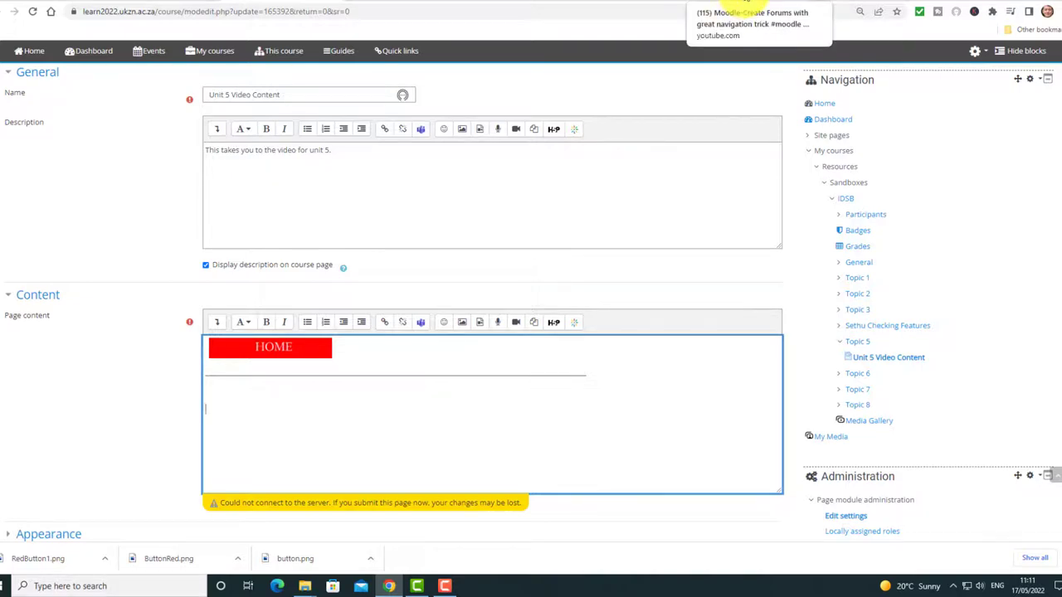
Switch to YouTube and copy the share link of the video "Moodle-Create Forums with great navigation trick".
{"action": "left_click", "coordinate": [745, 4]}
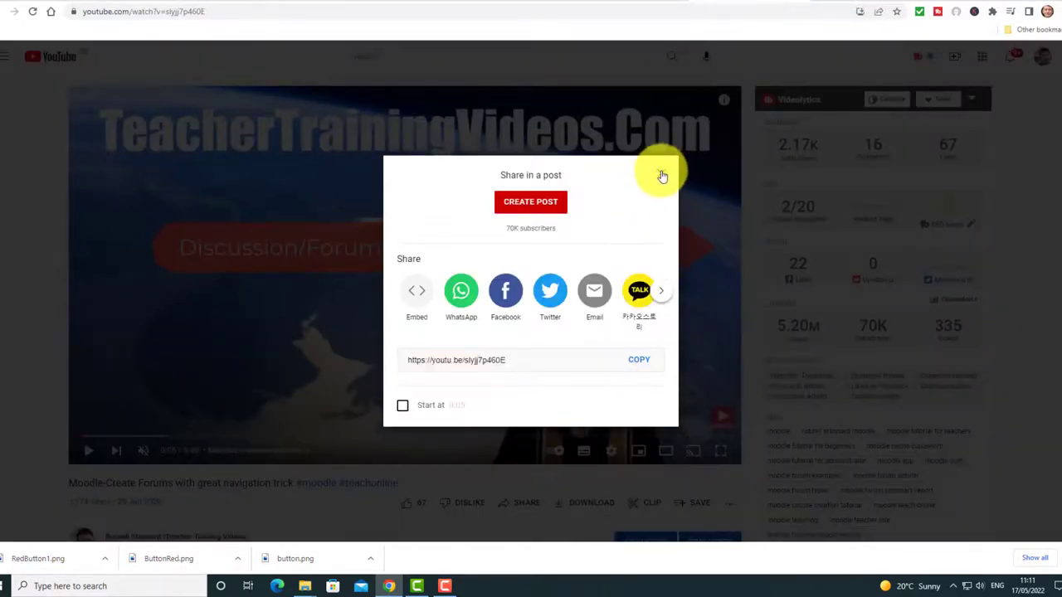
{"action": "left_click", "coordinate": [661, 174]}
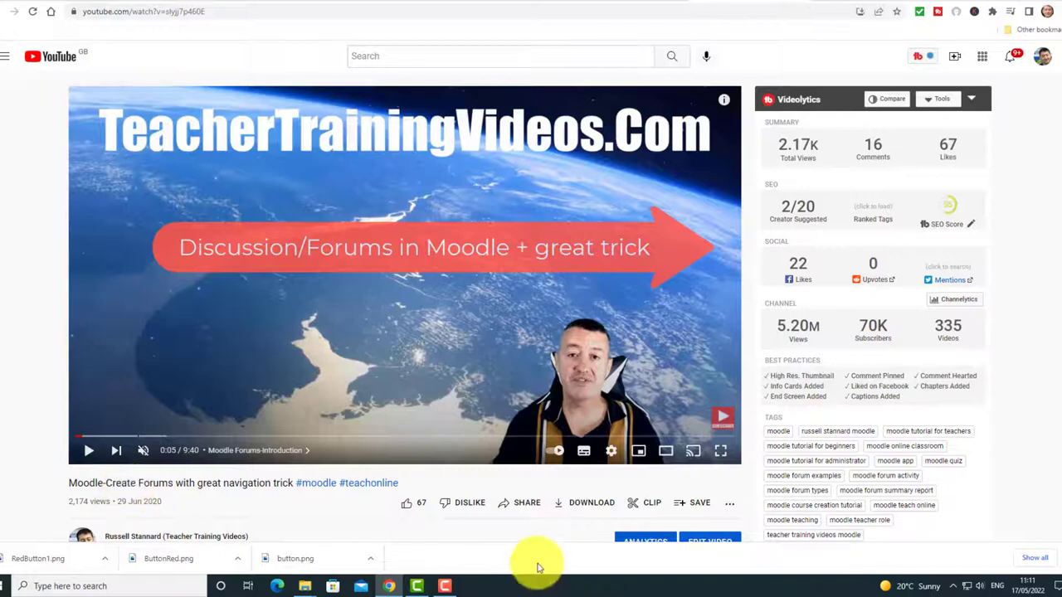
{"action": "left_click", "coordinate": [525, 505]}
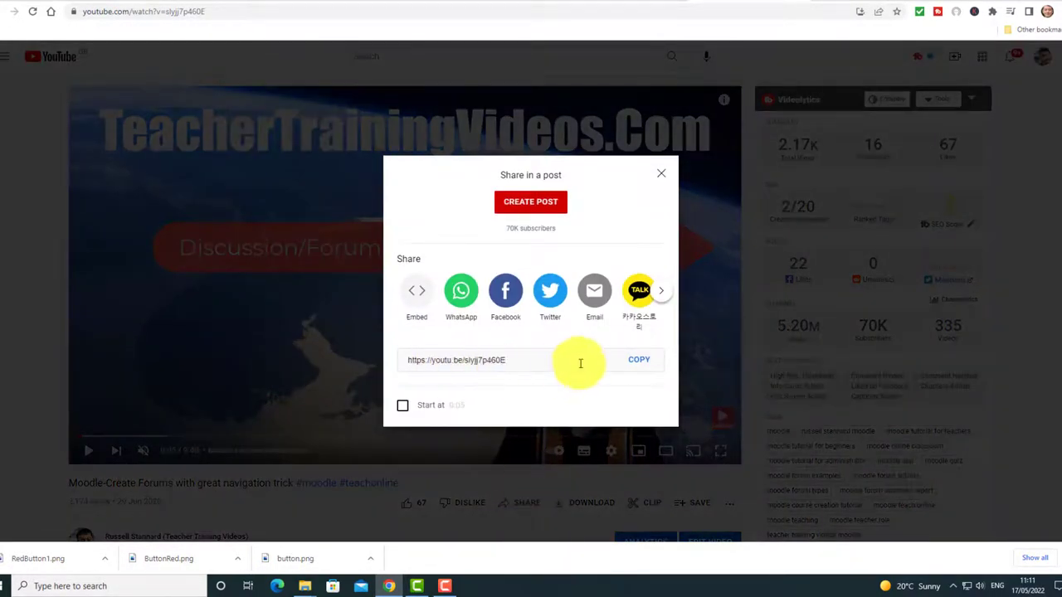
{"action": "left_click", "coordinate": [633, 360]}
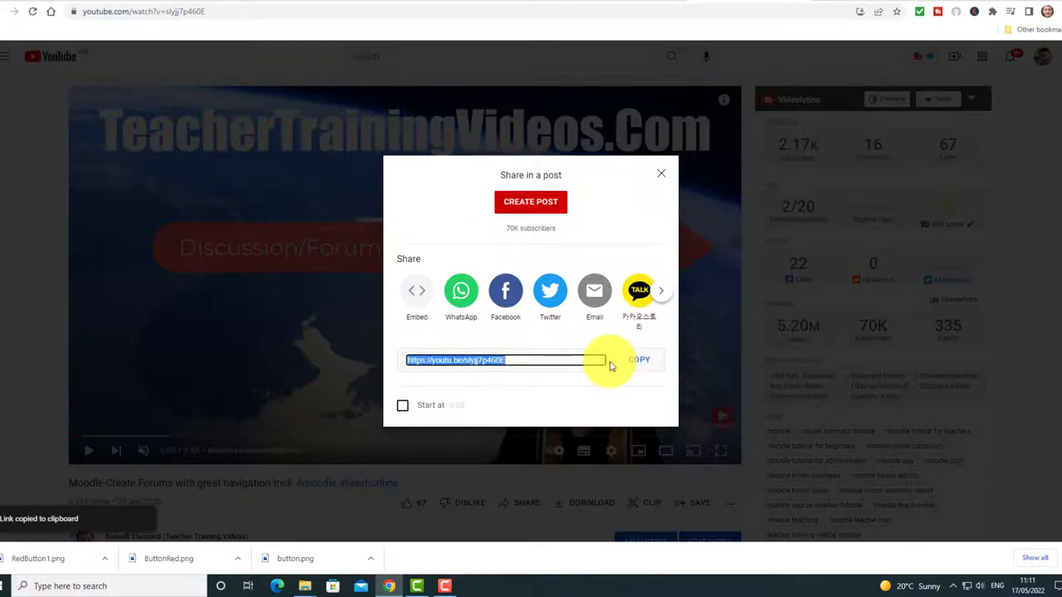
Return to Moodle and insert the copied YouTube link as a video below the divider line in the page content.
{"action": "left_click", "coordinate": [282, 6]}
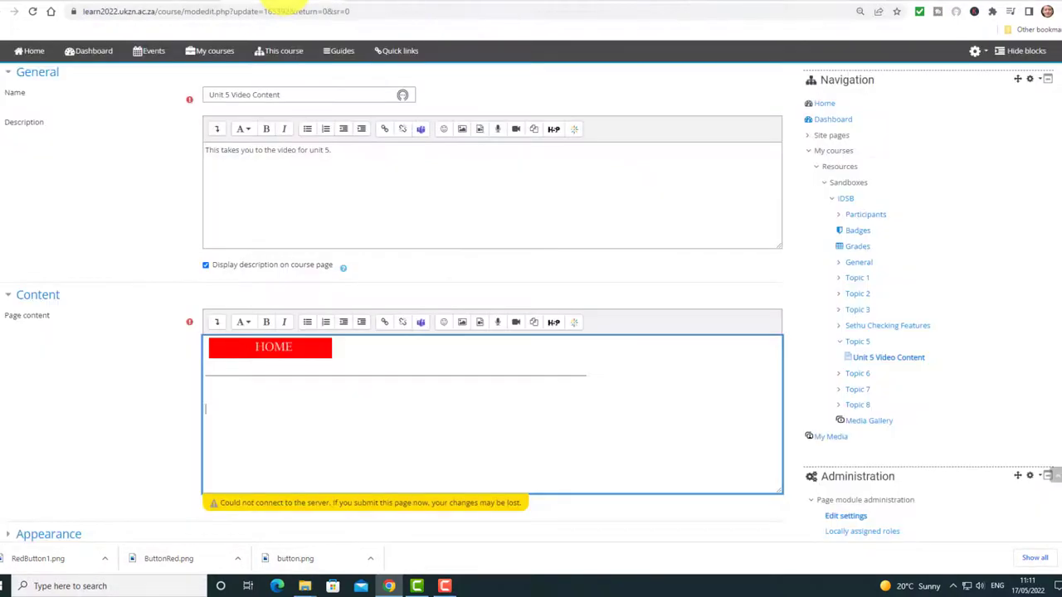
{"action": "left_click", "coordinate": [480, 326]}
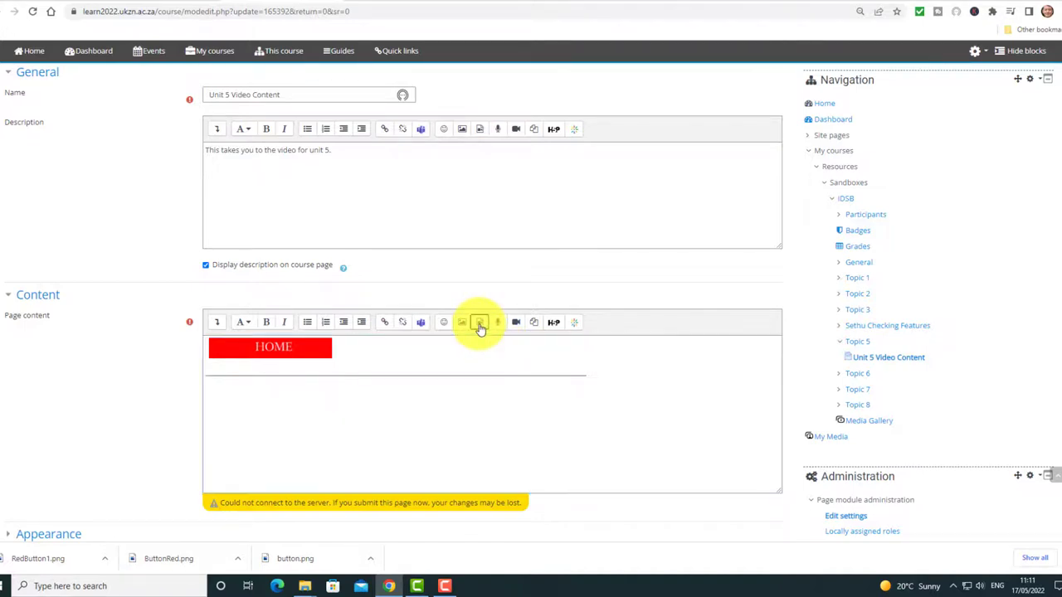
{"action": "left_click", "coordinate": [423, 262]}
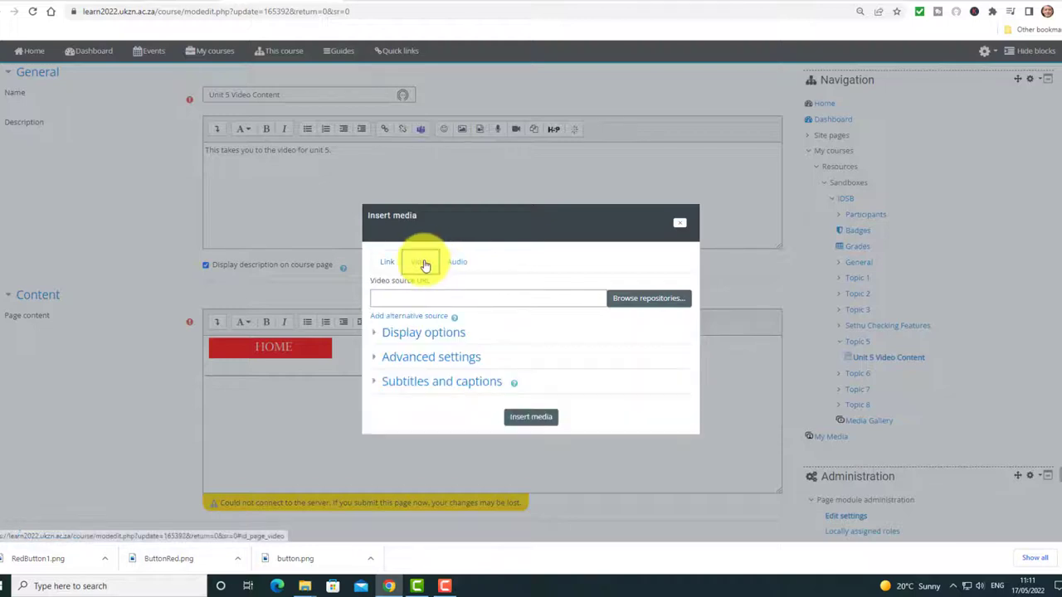
{"action": "left_click", "coordinate": [405, 296]}
{"action": "key", "text": "ctrl+v"}
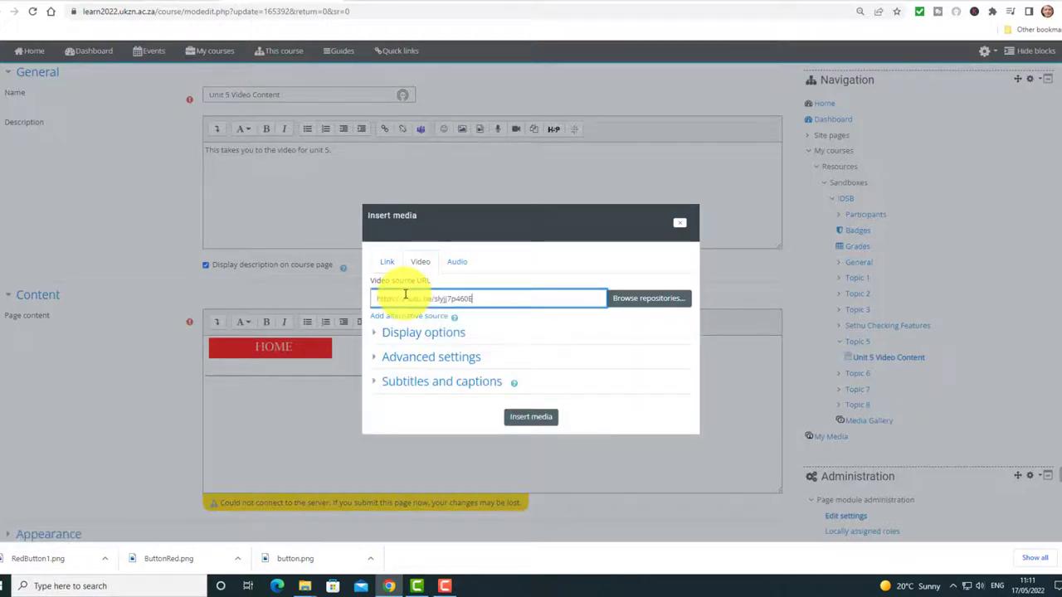
{"action": "left_click", "coordinate": [524, 417]}
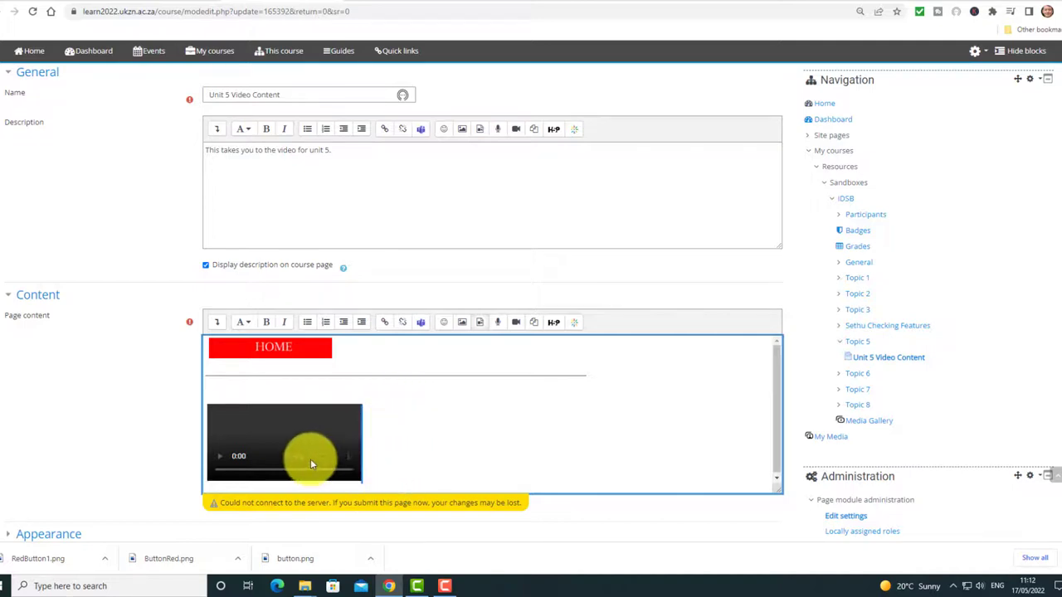
Centre the video in the page content, then save the page and return to the course.
{"action": "left_click", "coordinate": [265, 455]}
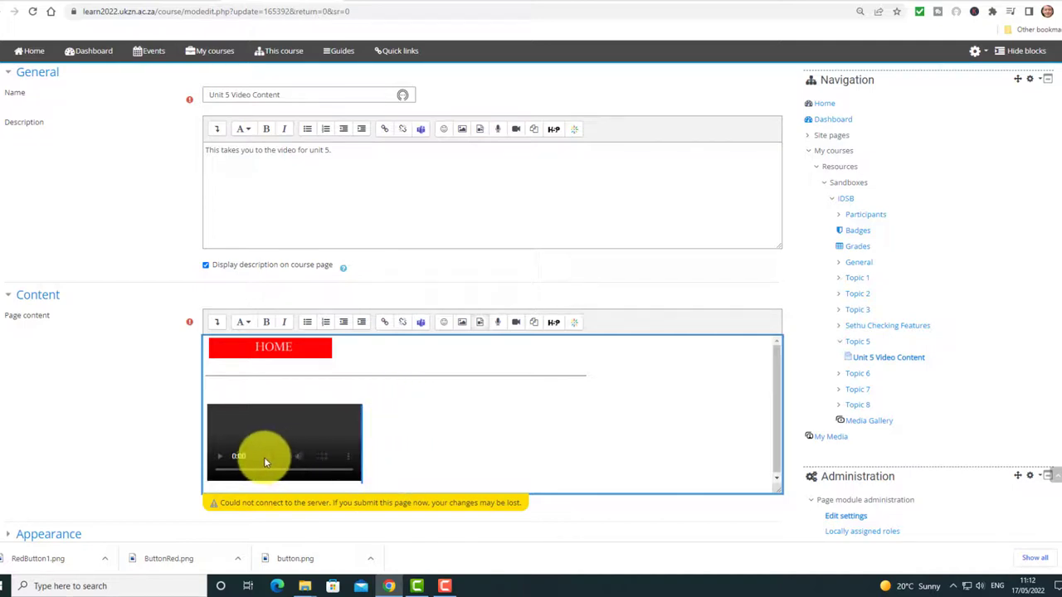
{"action": "left_click", "coordinate": [217, 323]}
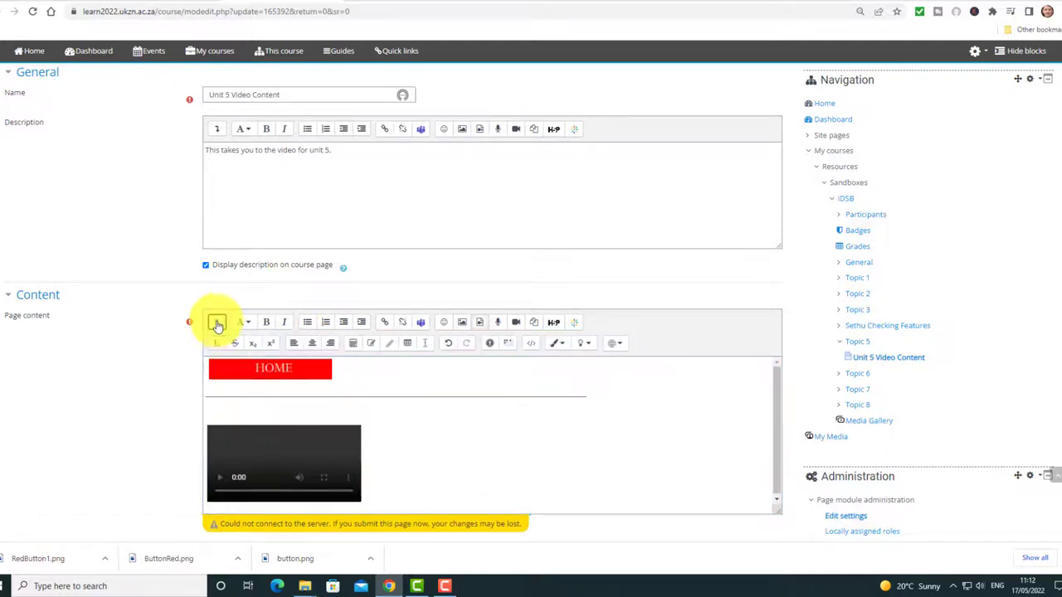
{"action": "left_click", "coordinate": [313, 347]}
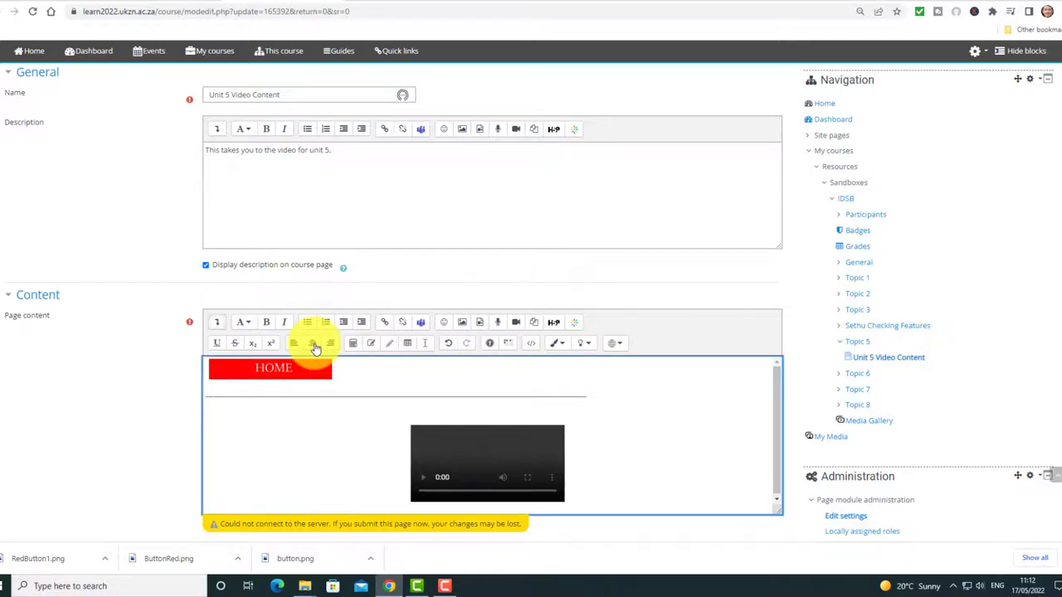
{"action": "scroll", "coordinate": [291, 362], "scroll_direction": "down", "scroll_amount": 3}
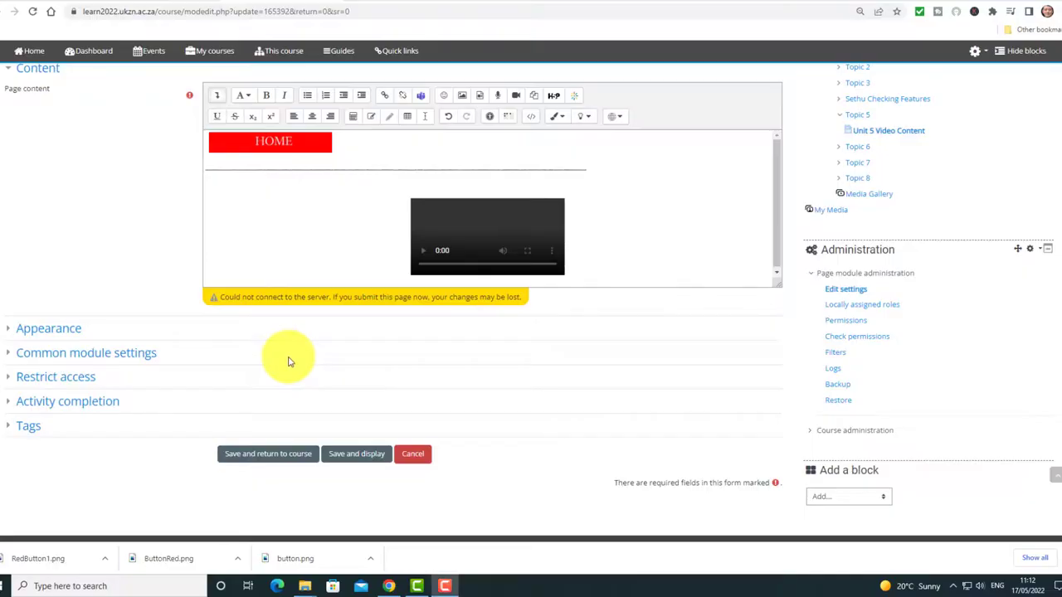
{"action": "left_click", "coordinate": [277, 456]}
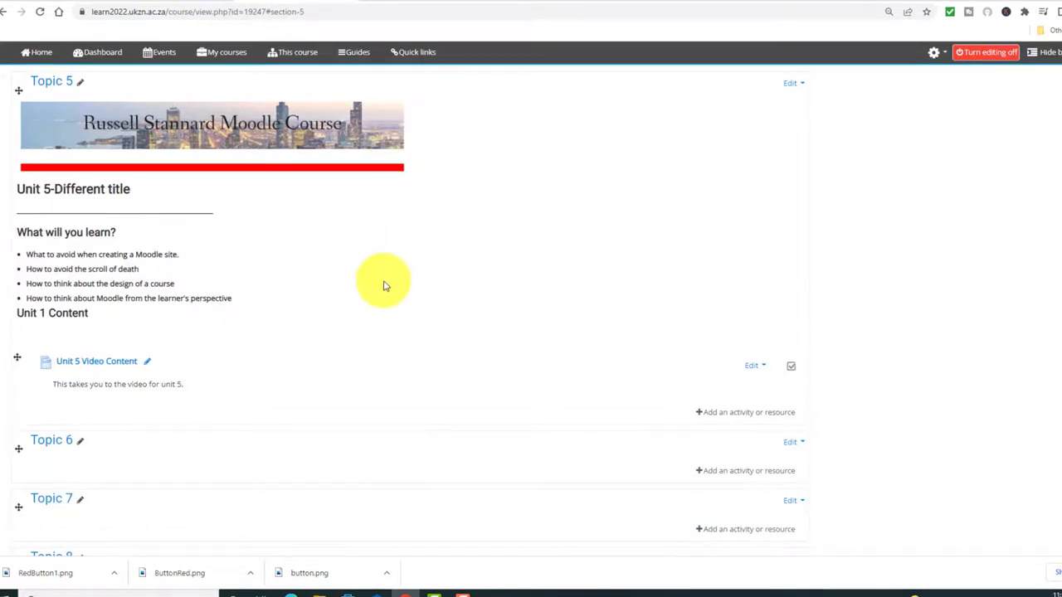
Copy the web address of the course's Topic 5 section.
{"action": "left_click", "coordinate": [44, 83]}
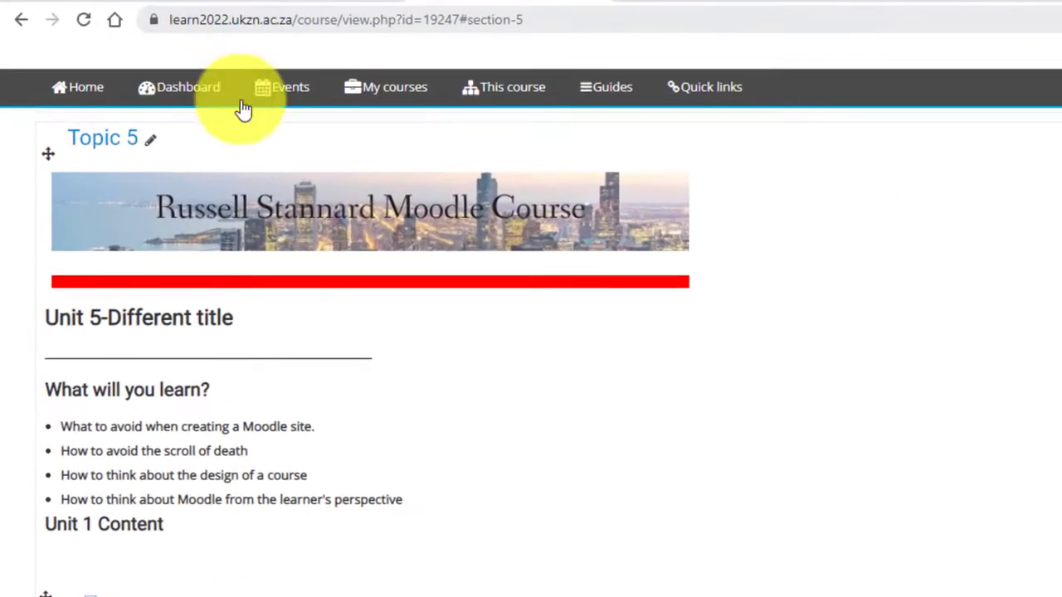
{"action": "left_click", "coordinate": [361, 19]}
{"action": "right_click", "coordinate": [361, 24]}
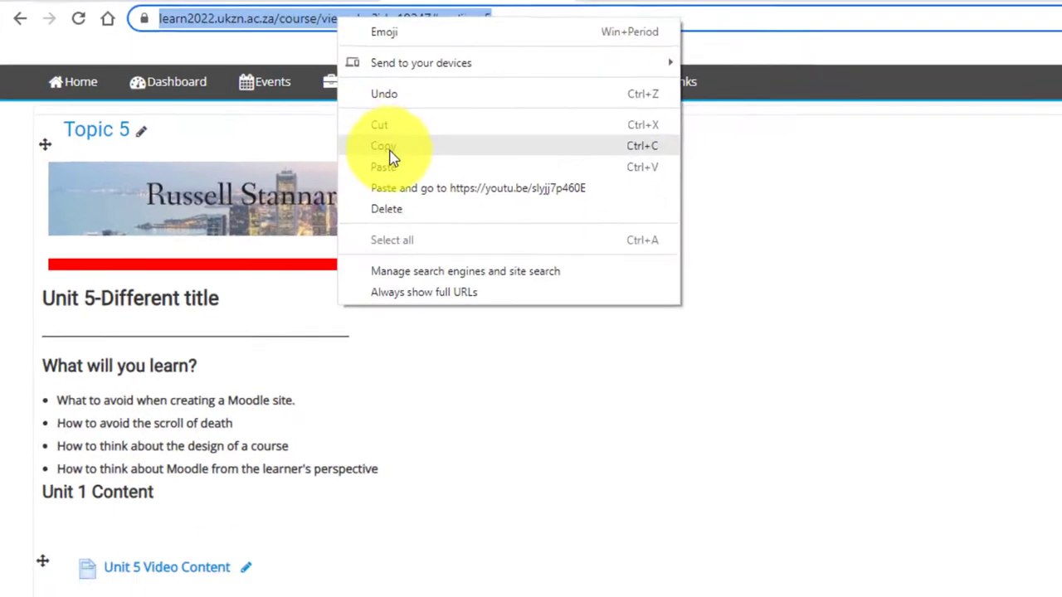
{"action": "left_click", "coordinate": [385, 152]}
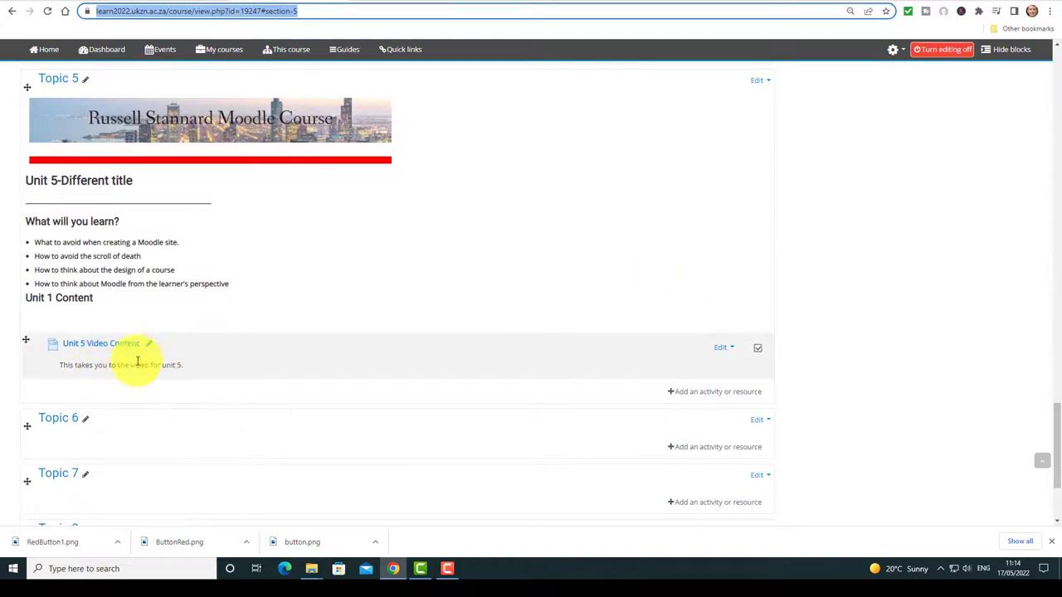
Reopen the settings of Unit 5 Video Content and link the HOME button image to the copied Topic 5 address.
{"action": "left_click", "coordinate": [720, 349]}
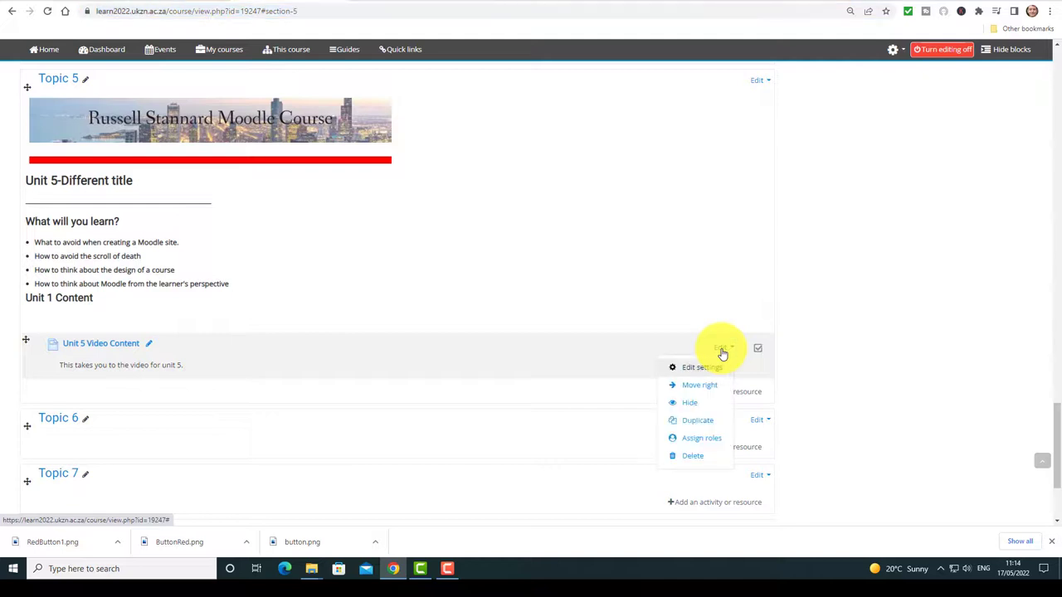
{"action": "left_click", "coordinate": [699, 371]}
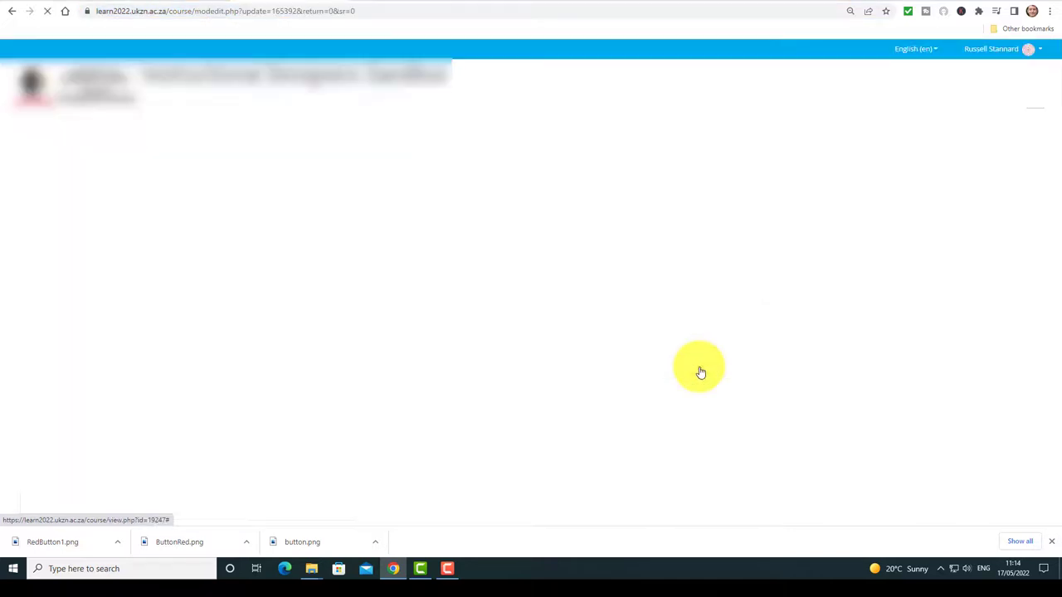
{"action": "scroll", "coordinate": [1042, 272], "scroll_direction": "down", "scroll_amount": 2}
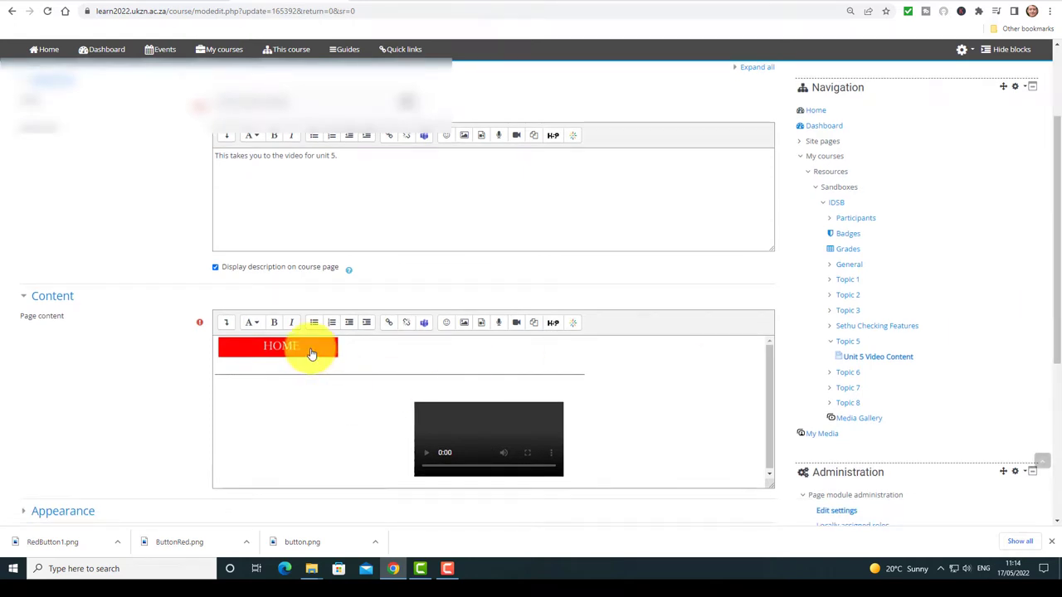
{"action": "left_click", "coordinate": [268, 350]}
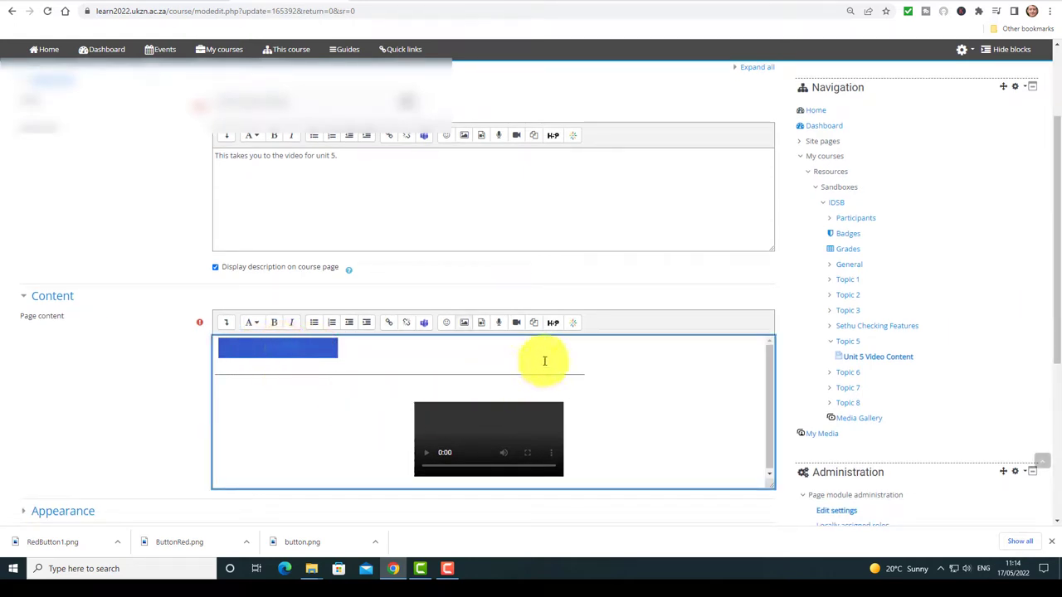
{"action": "left_click", "coordinate": [389, 326]}
{"action": "left_click", "coordinate": [470, 286]}
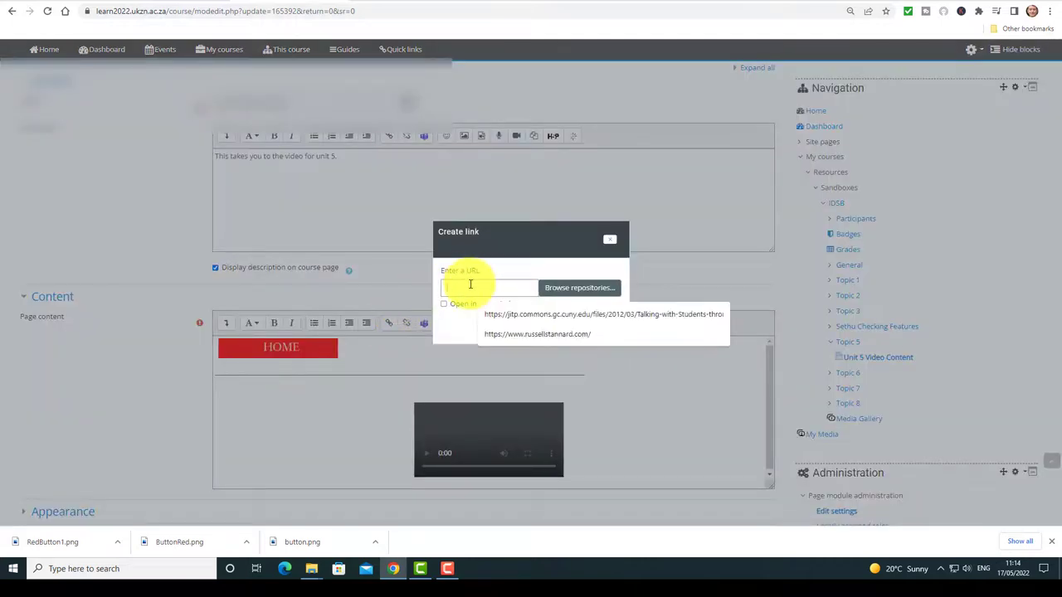
{"action": "key", "text": "ctrl+v"}
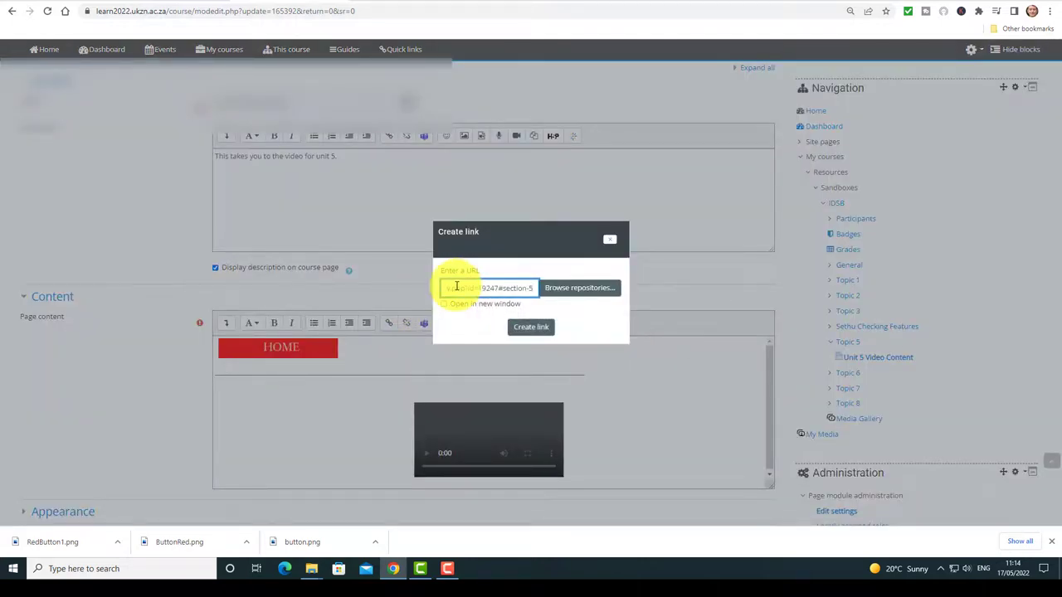
{"action": "left_click", "coordinate": [527, 327]}
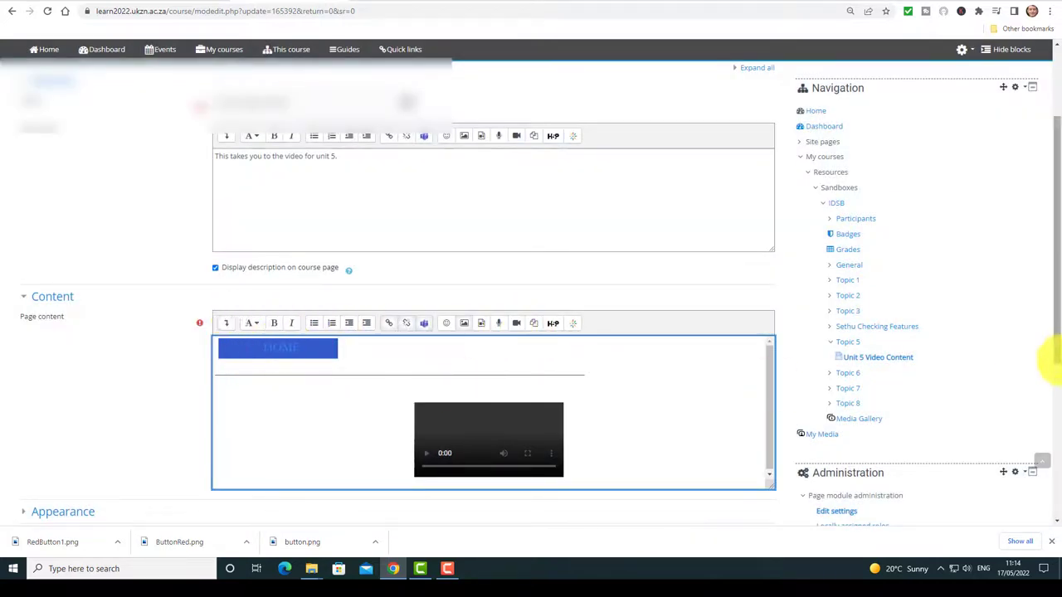
{"action": "left_click_drag", "start_coordinate": [1045, 260], "coordinate": [1014, 457]}
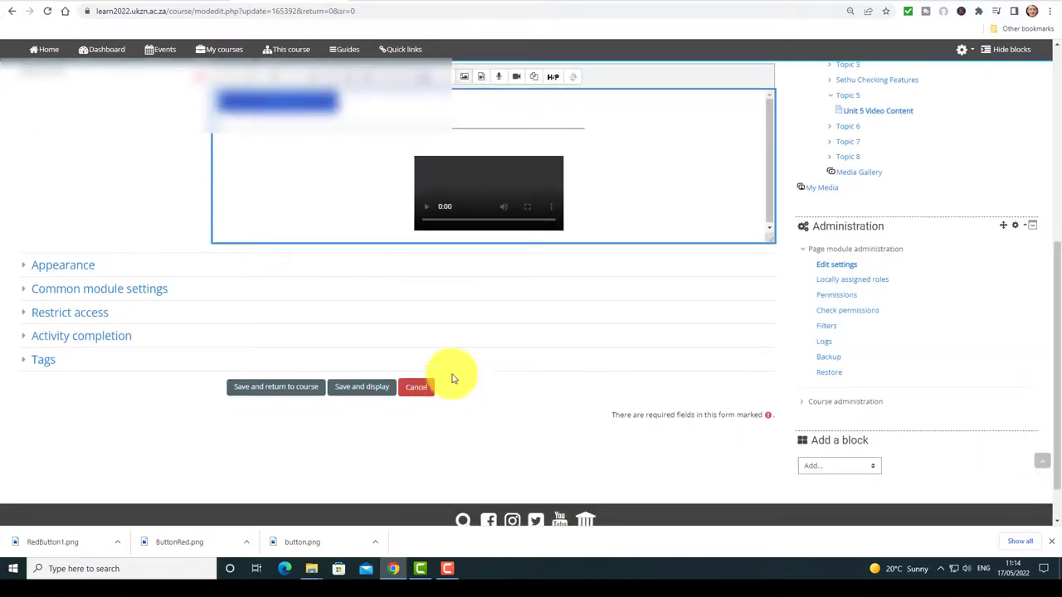
Save the page and return to the course, then compare the section web addresses of Topic 5 and Topic 6.
{"action": "left_click", "coordinate": [274, 389]}
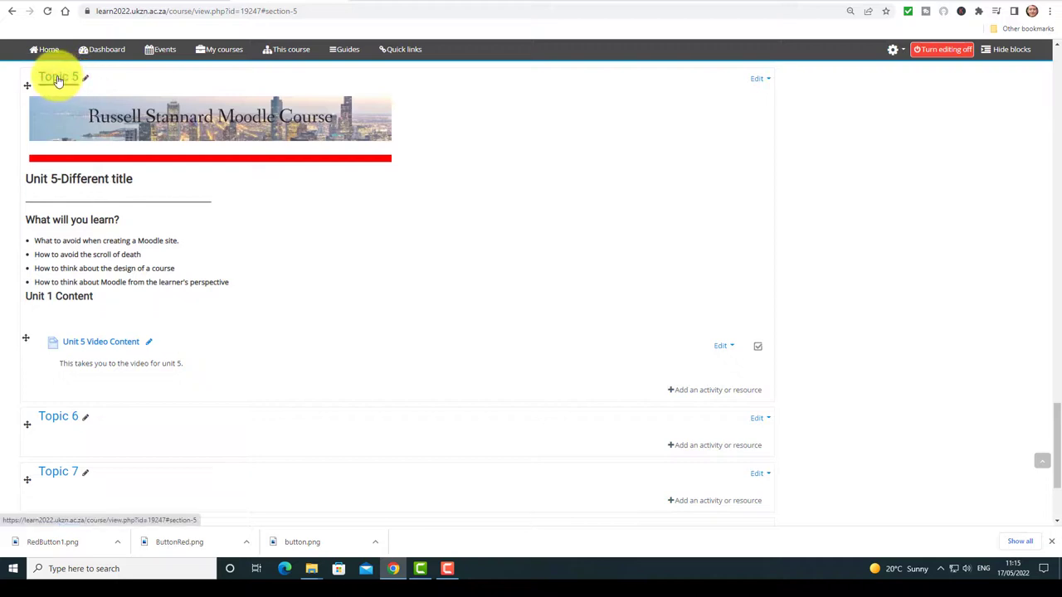
{"action": "left_click", "coordinate": [211, 11]}
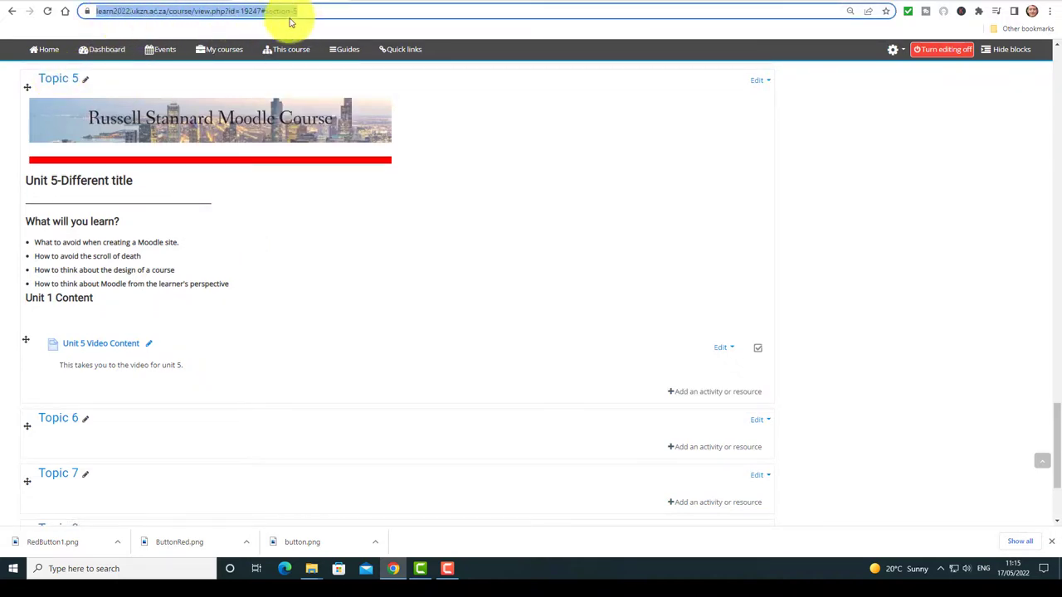
{"action": "left_click", "coordinate": [63, 422]}
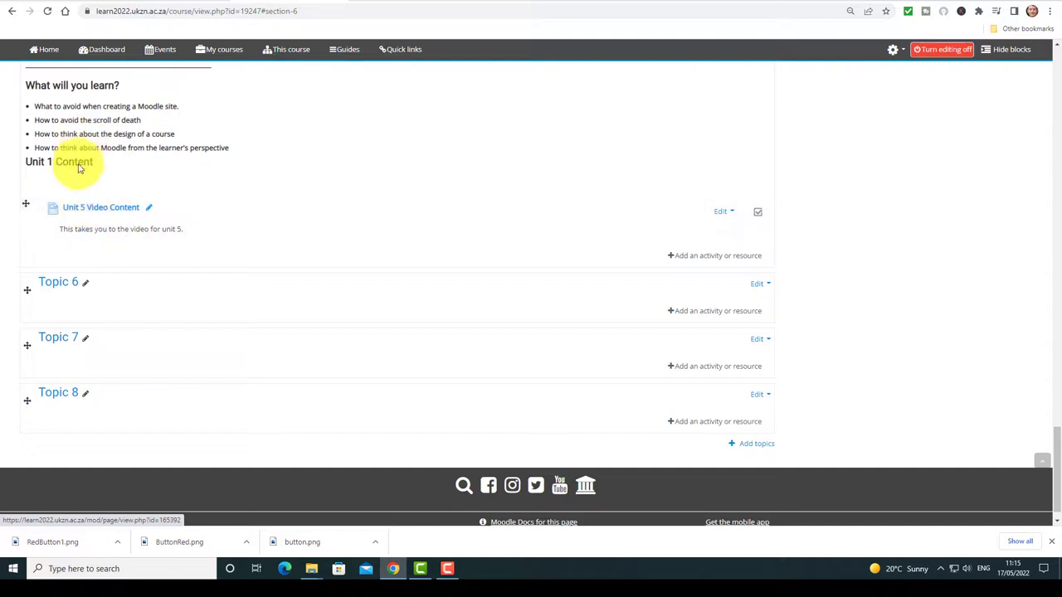
Open the Unit 5 Video Content page and test its red HOME button link back to Topic 5.
{"action": "left_click", "coordinate": [73, 214]}
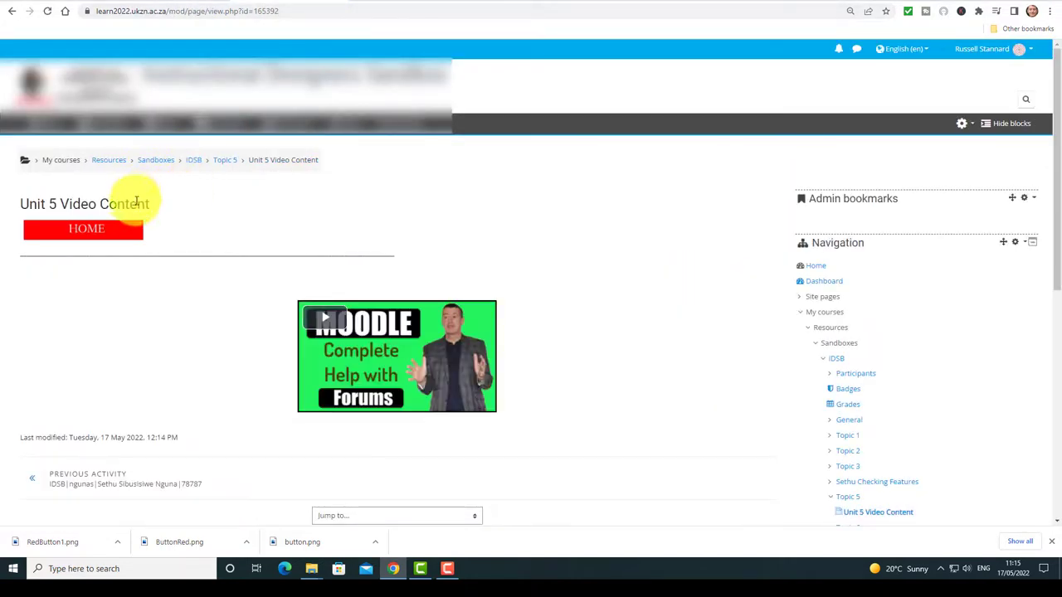
{"action": "left_click", "coordinate": [101, 230]}
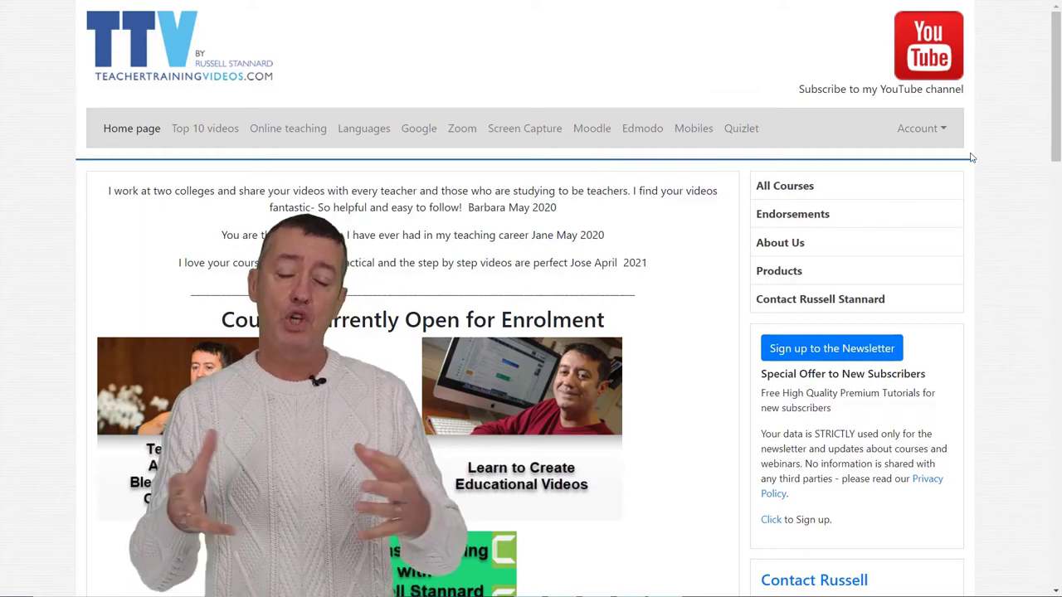
{"action": "left_click_drag", "start_coordinate": [1056, 108], "coordinate": [1058, 204]}
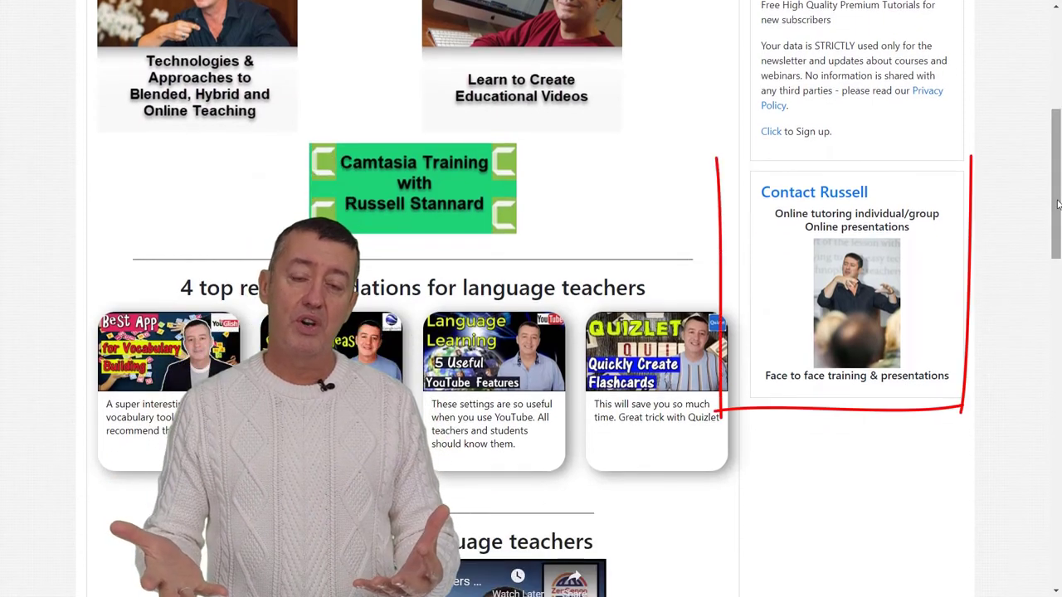